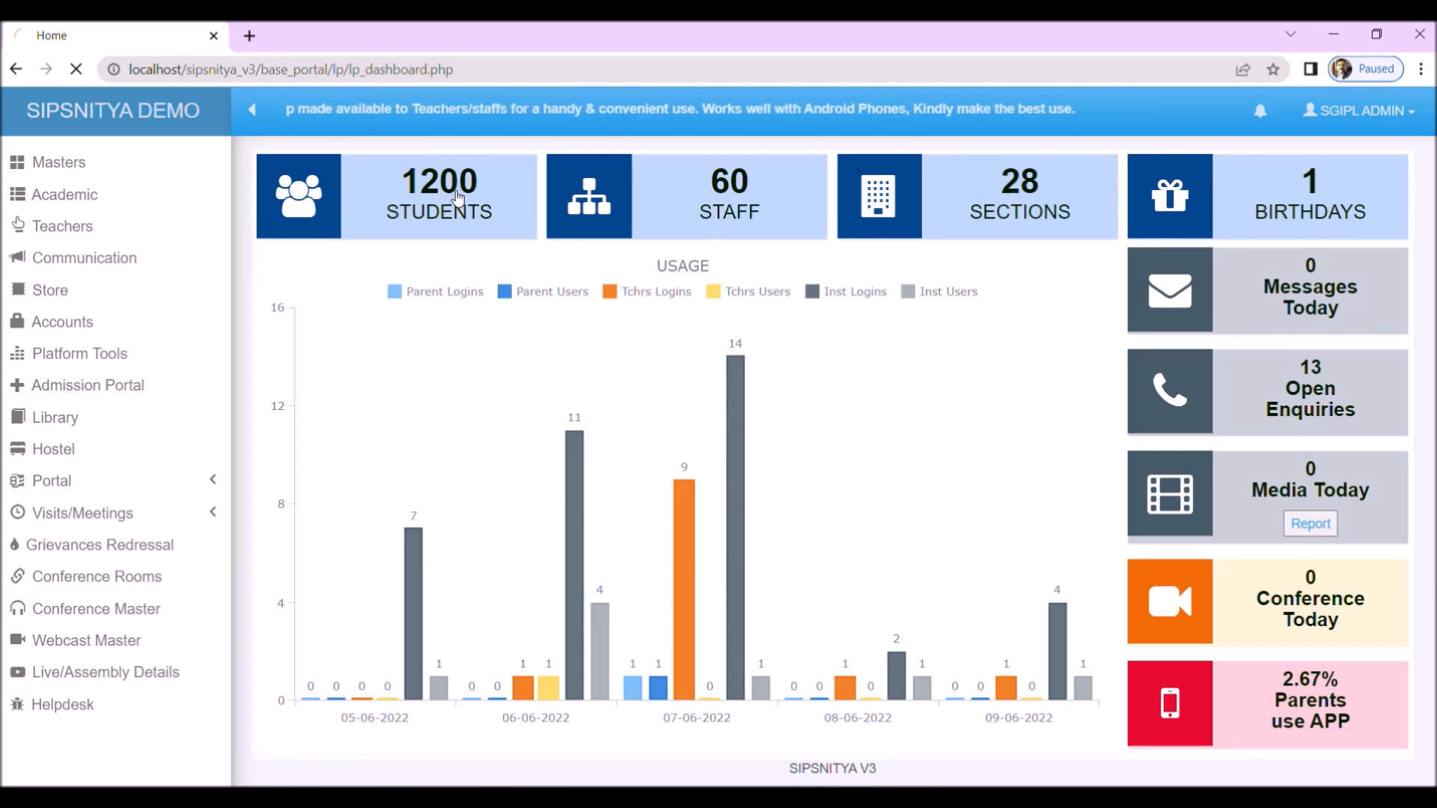
Step: Open the Student Master list, start a new student record and look over its basic details form
click(458, 198)
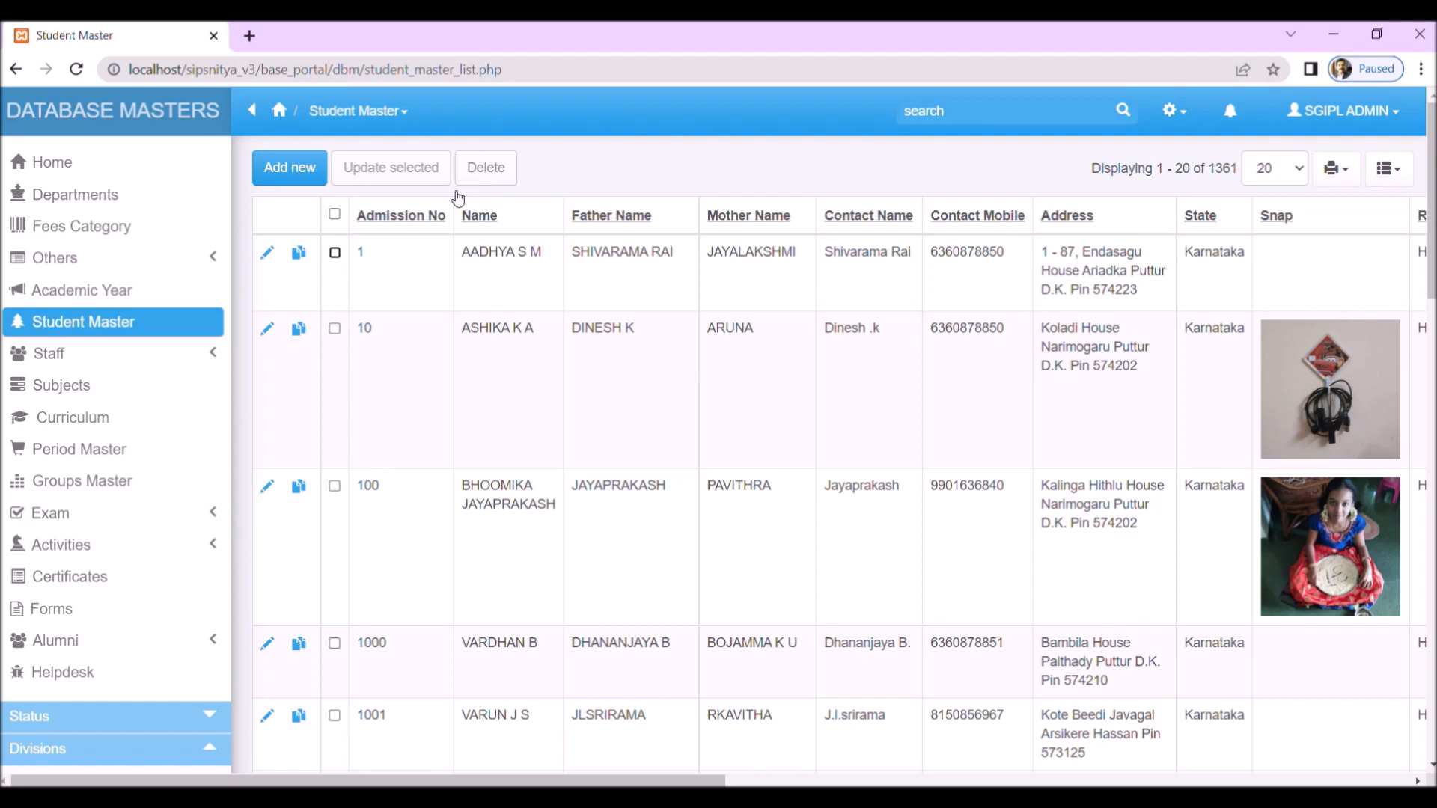
click(284, 172)
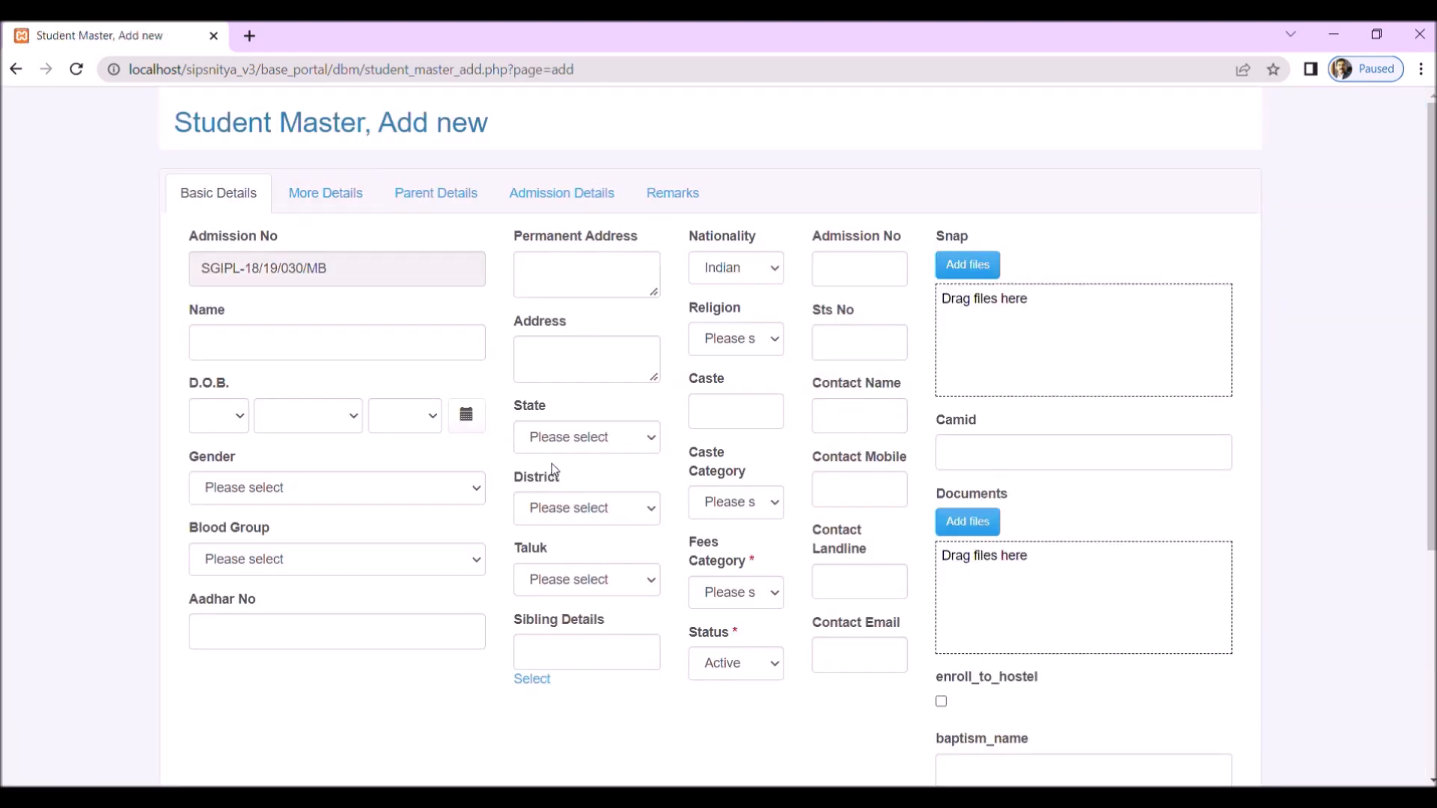
scroll(483, 428, down, 5)
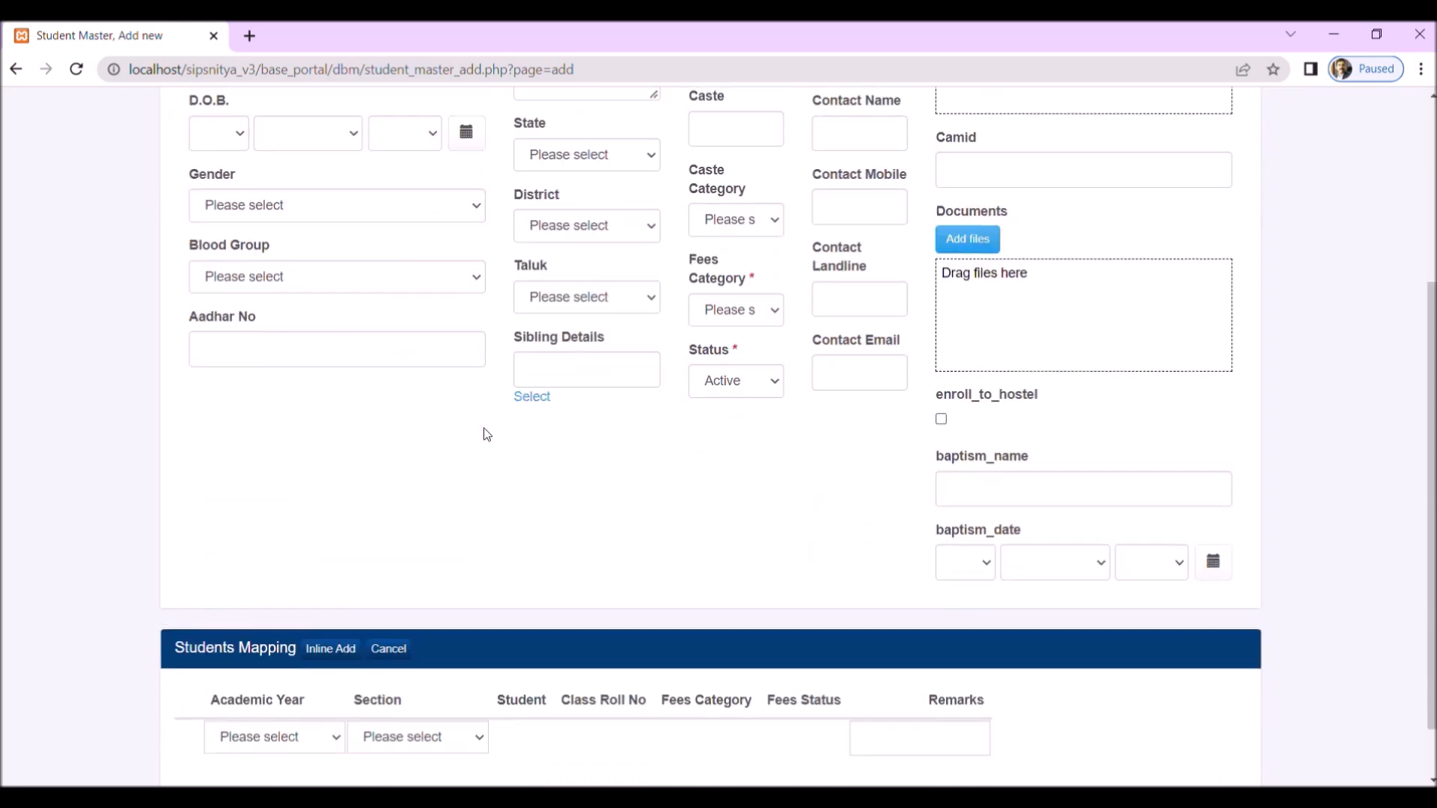
scroll(483, 428, up, 4)
scroll(483, 428, up, 1)
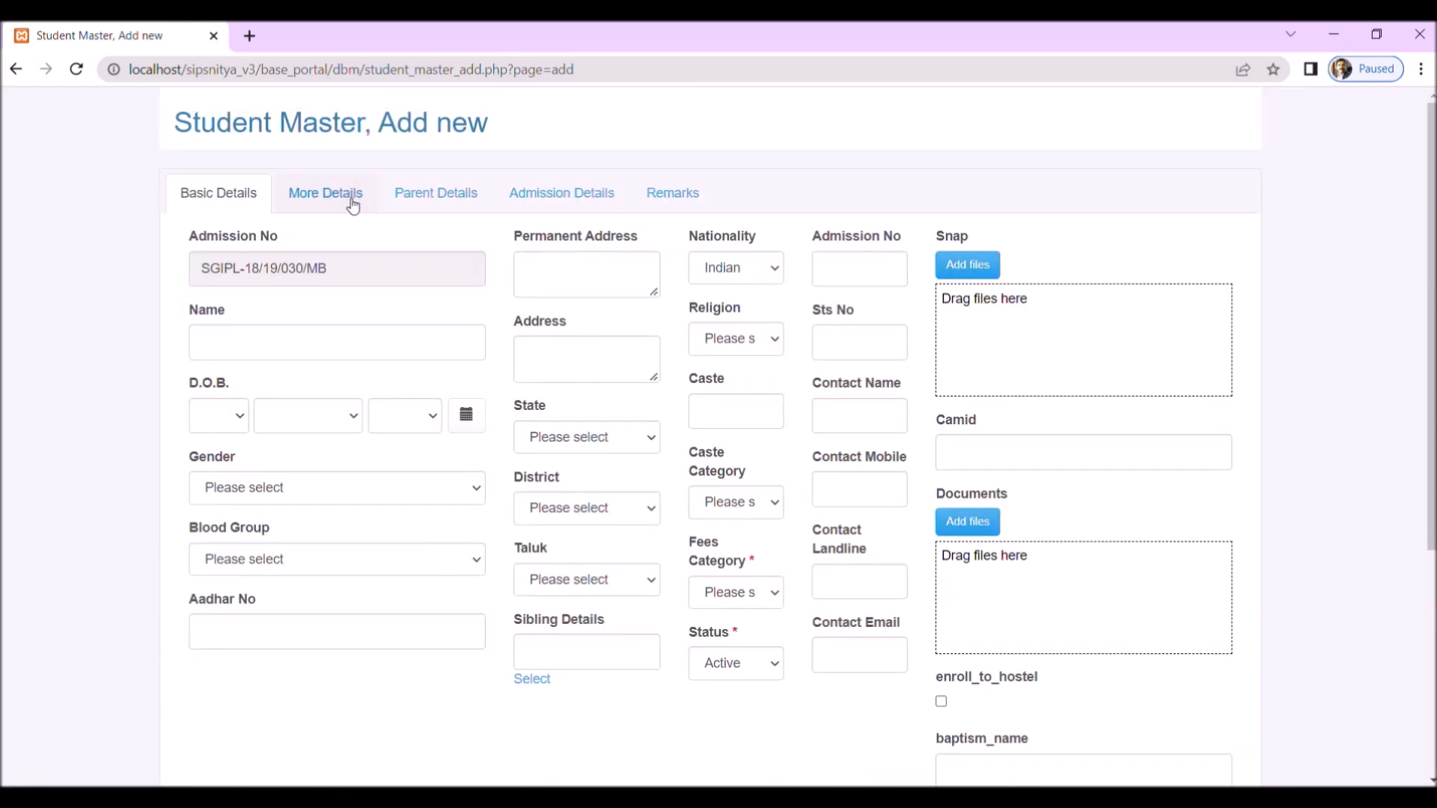
Step: Review the new student form's More Details, Parent Details, Admission Details and Remarks sections, ending back at Basic Details
click(350, 199)
click(437, 199)
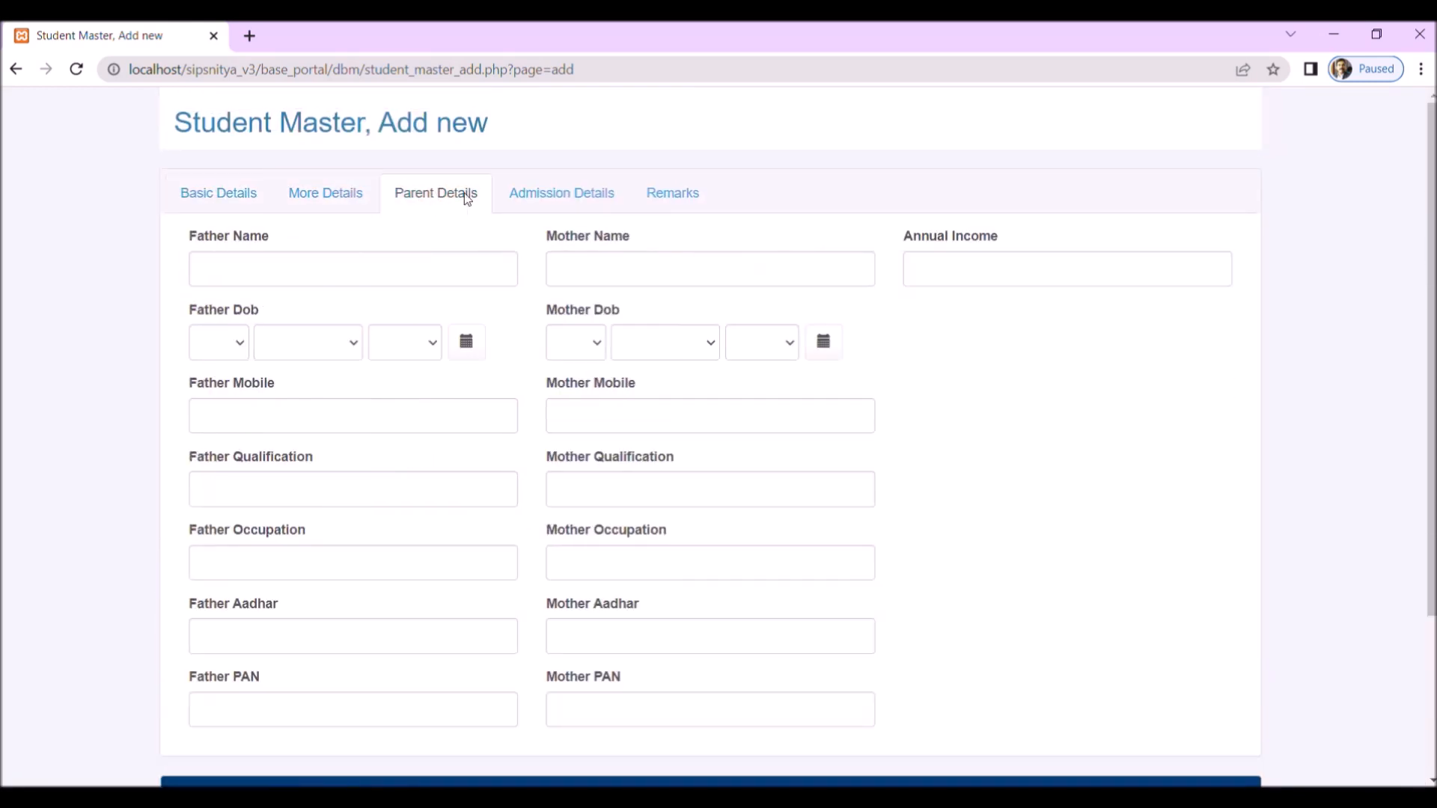
click(532, 196)
click(665, 196)
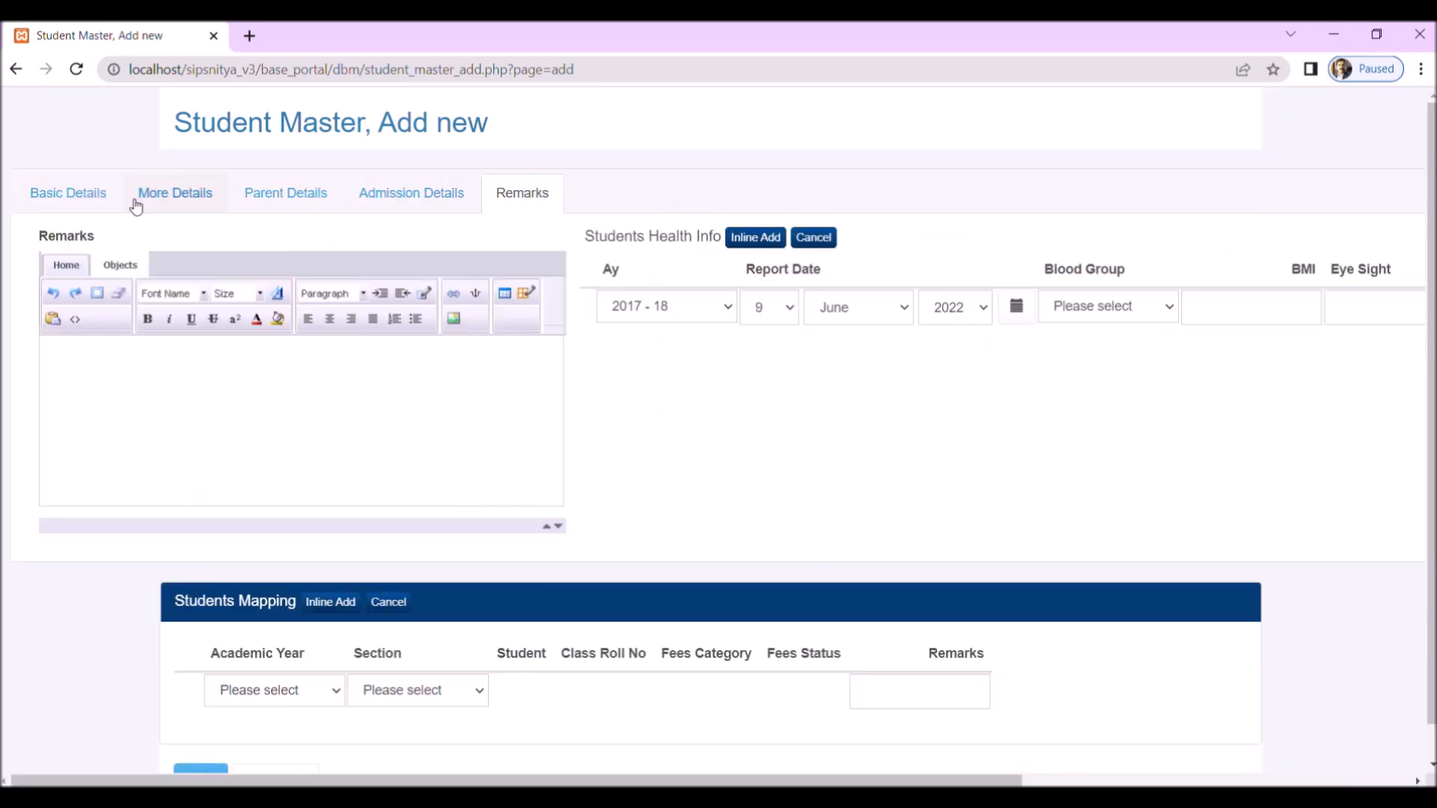
click(75, 200)
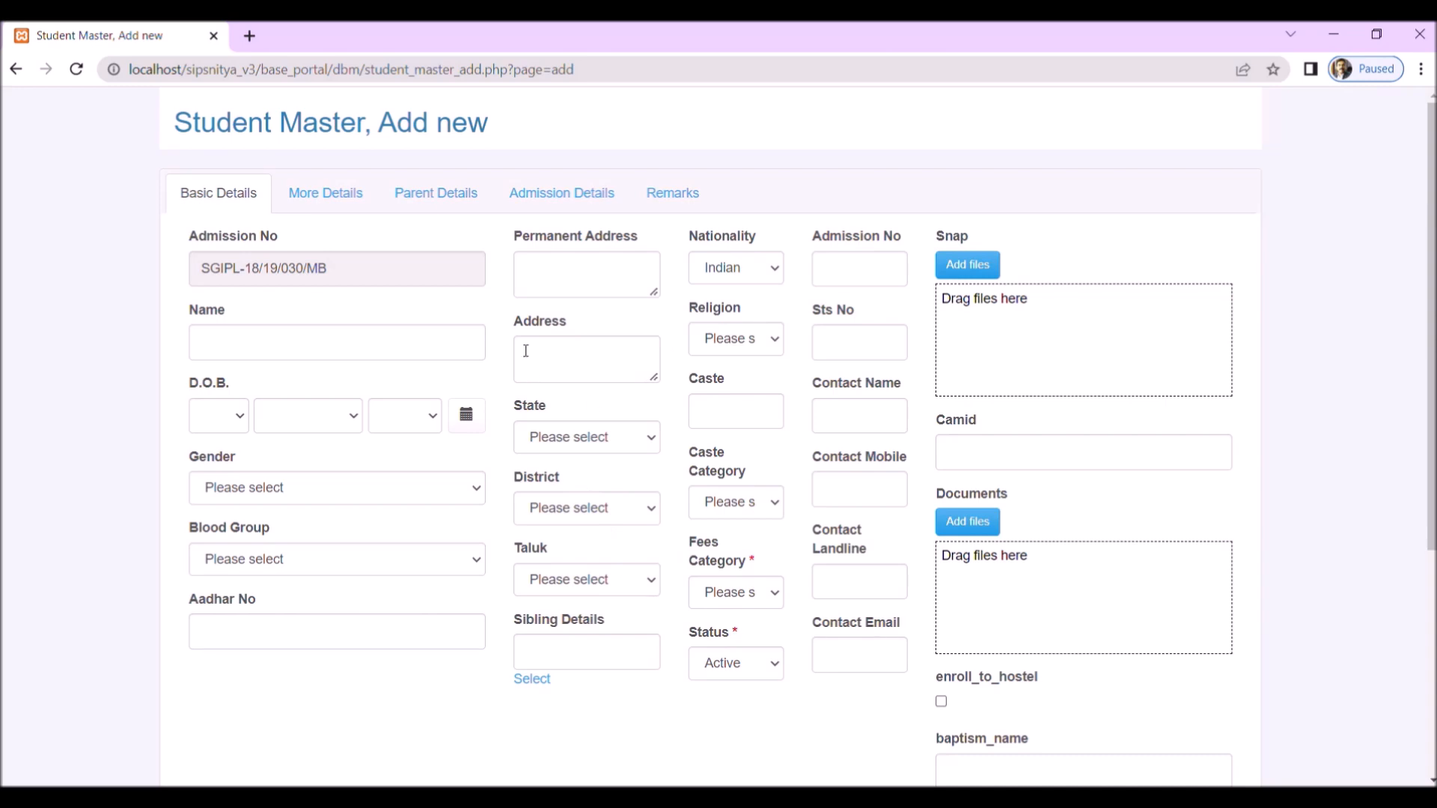
Step: Examine the remaining basic fields and Students Mapping section, and return to the student list without saving
scroll(555, 455, down, 5)
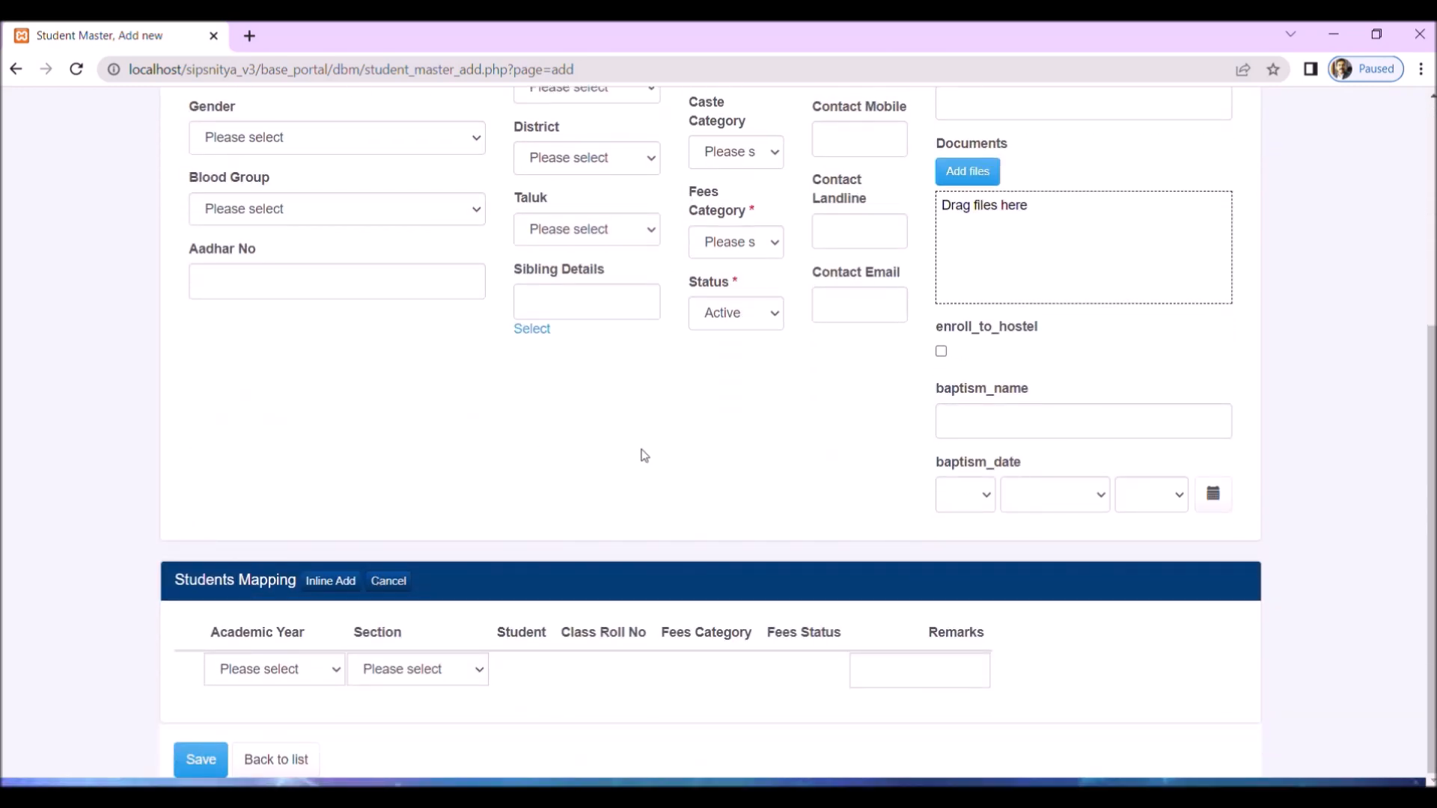
scroll(643, 455, up, 4)
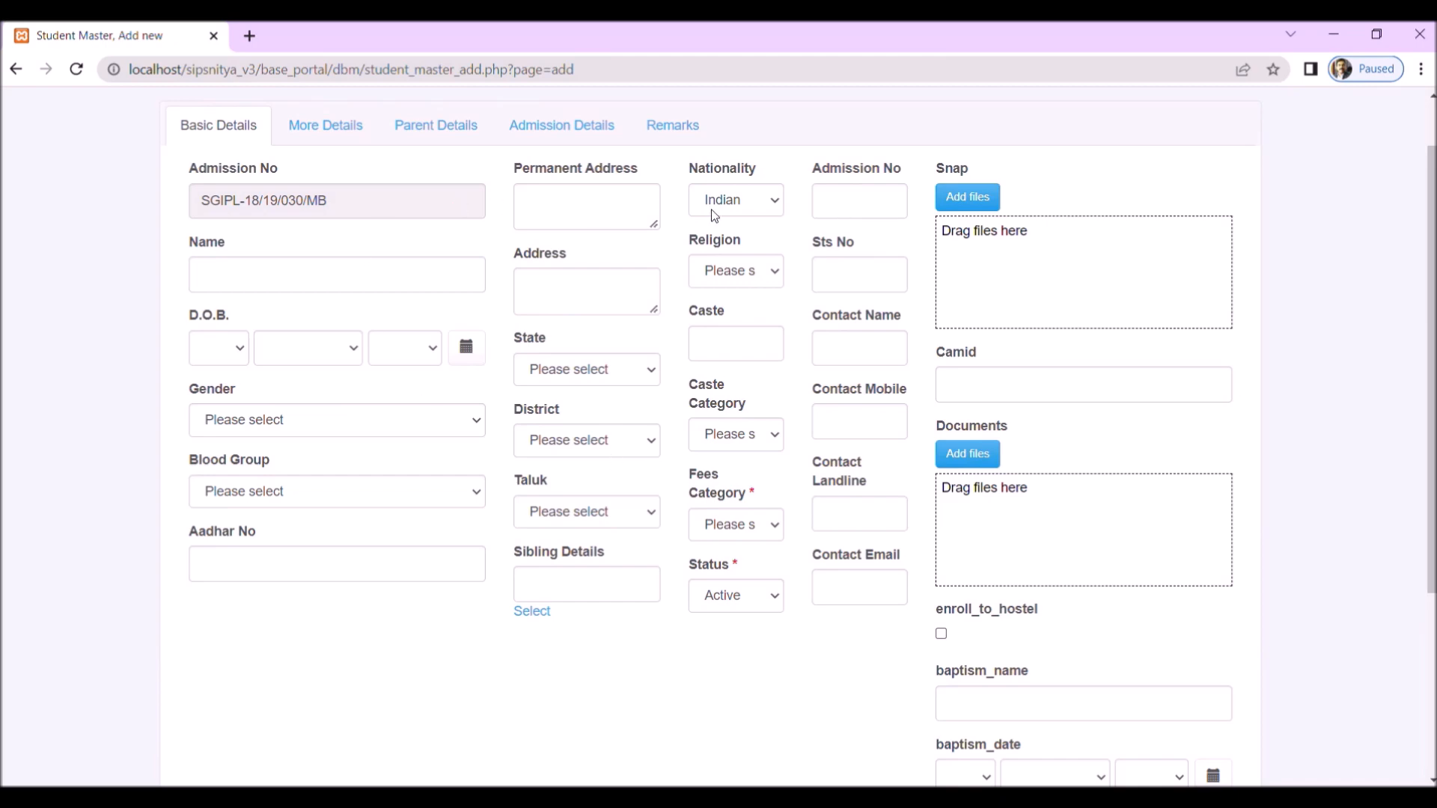
scroll(455, 642, down, 4)
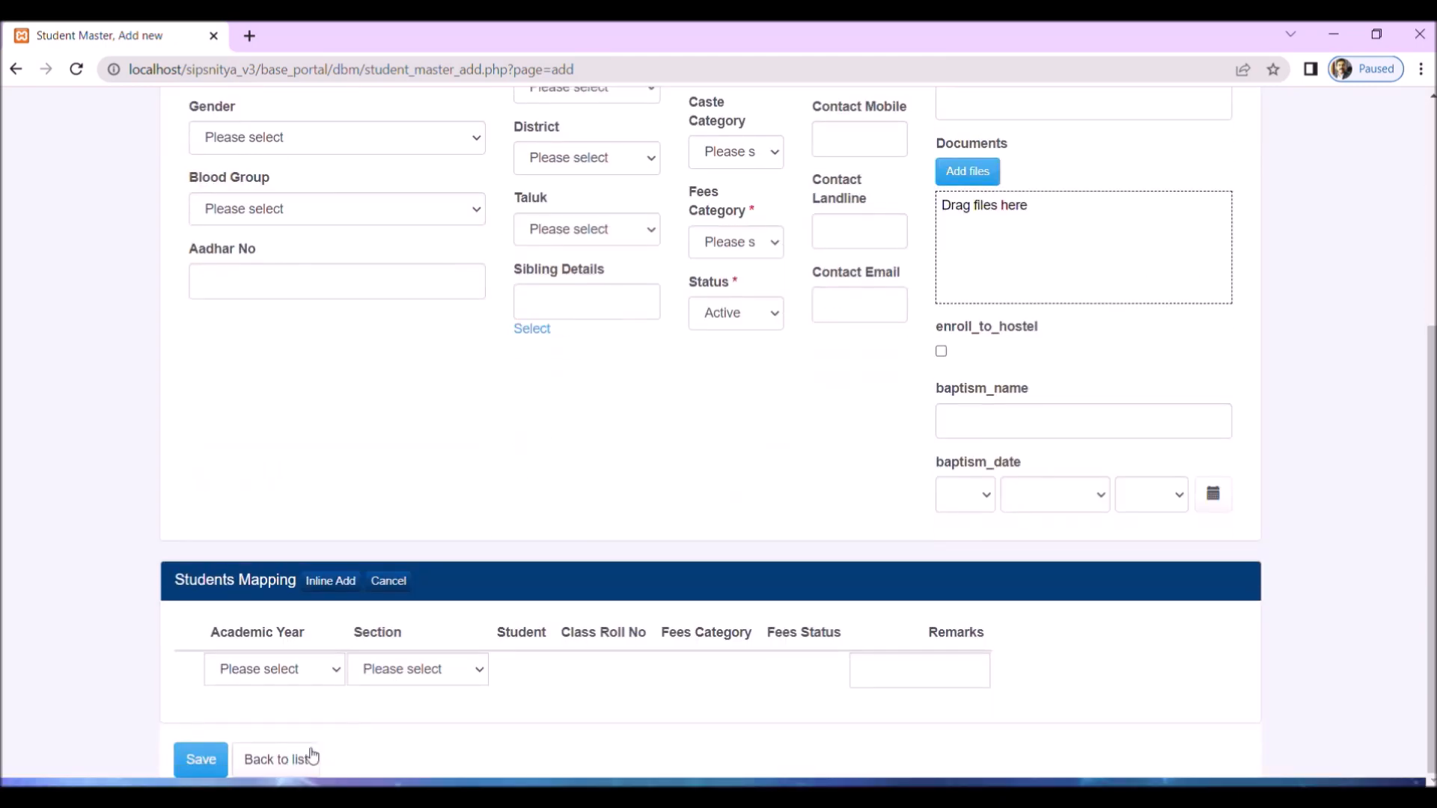
click(297, 758)
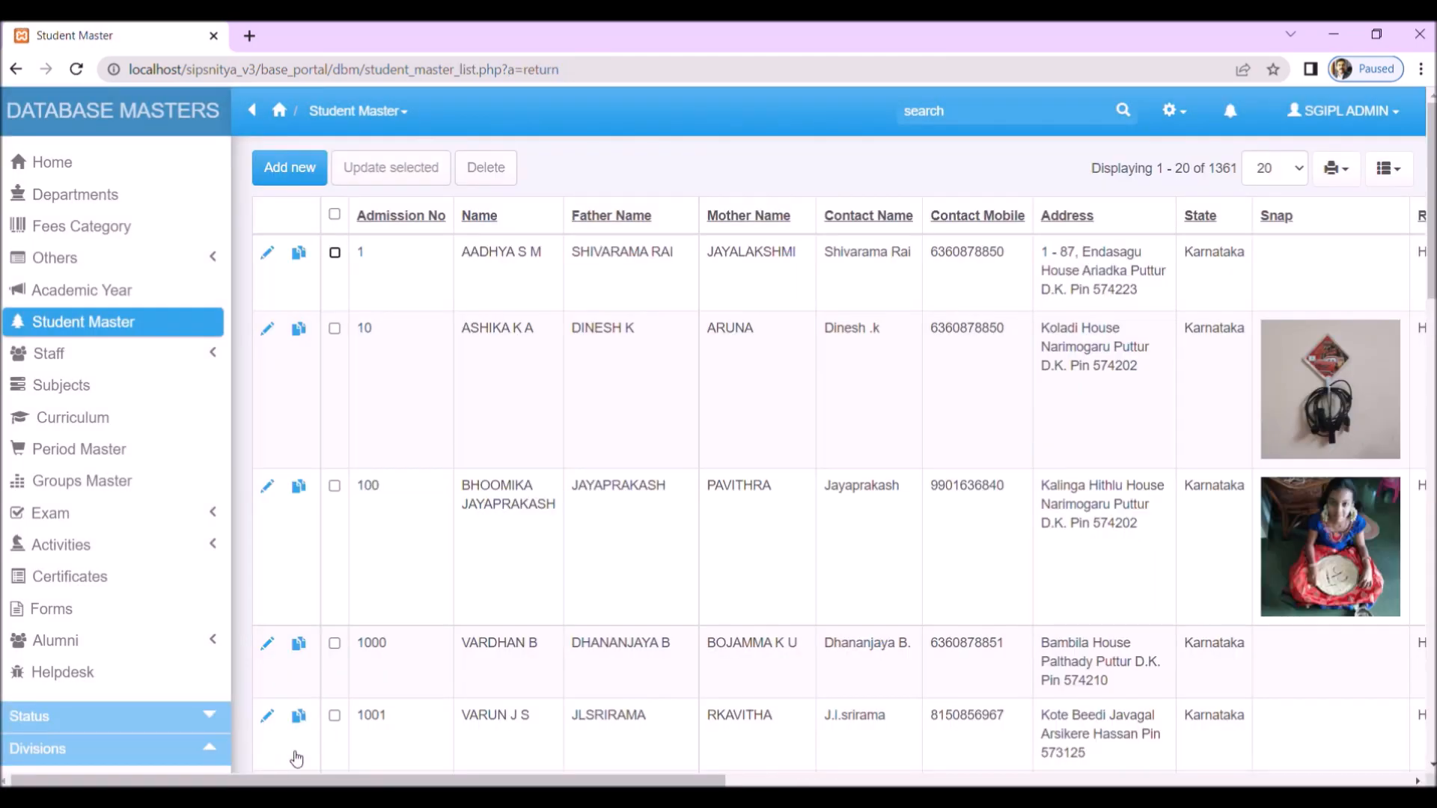
Step: Return to the home dashboard and open Master Field Settings under Platform Tools' master maintenance
click(146, 175)
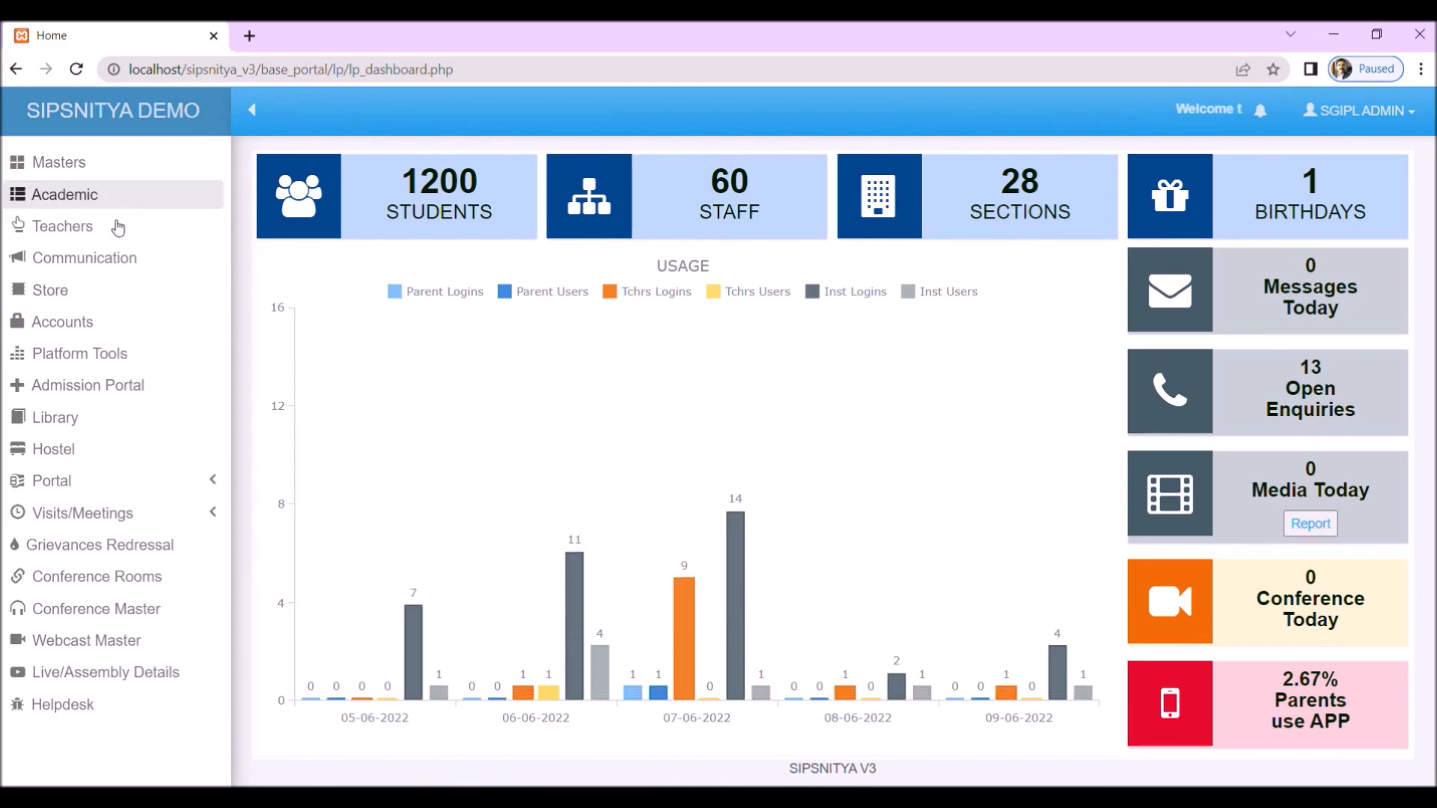
click(88, 363)
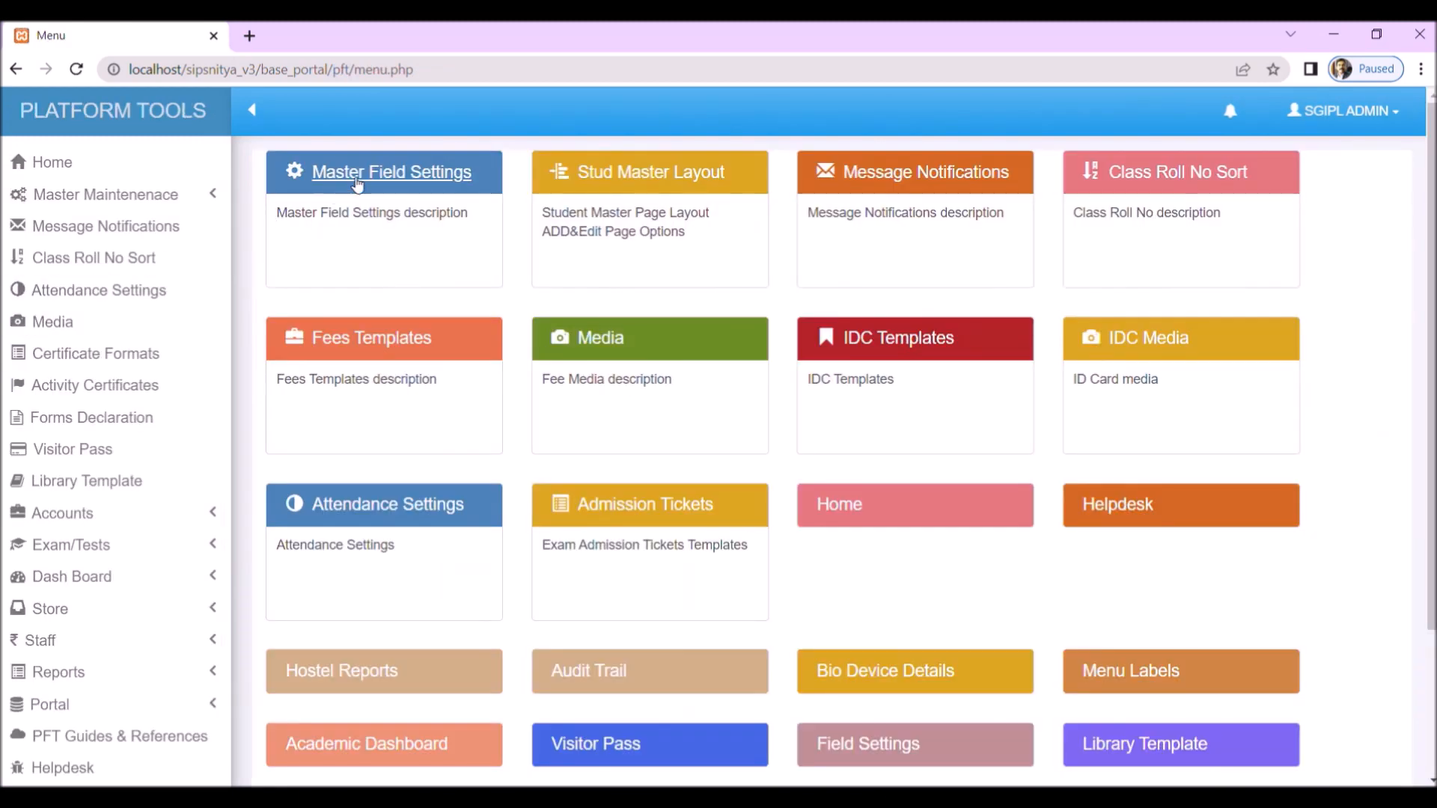
click(78, 194)
click(105, 226)
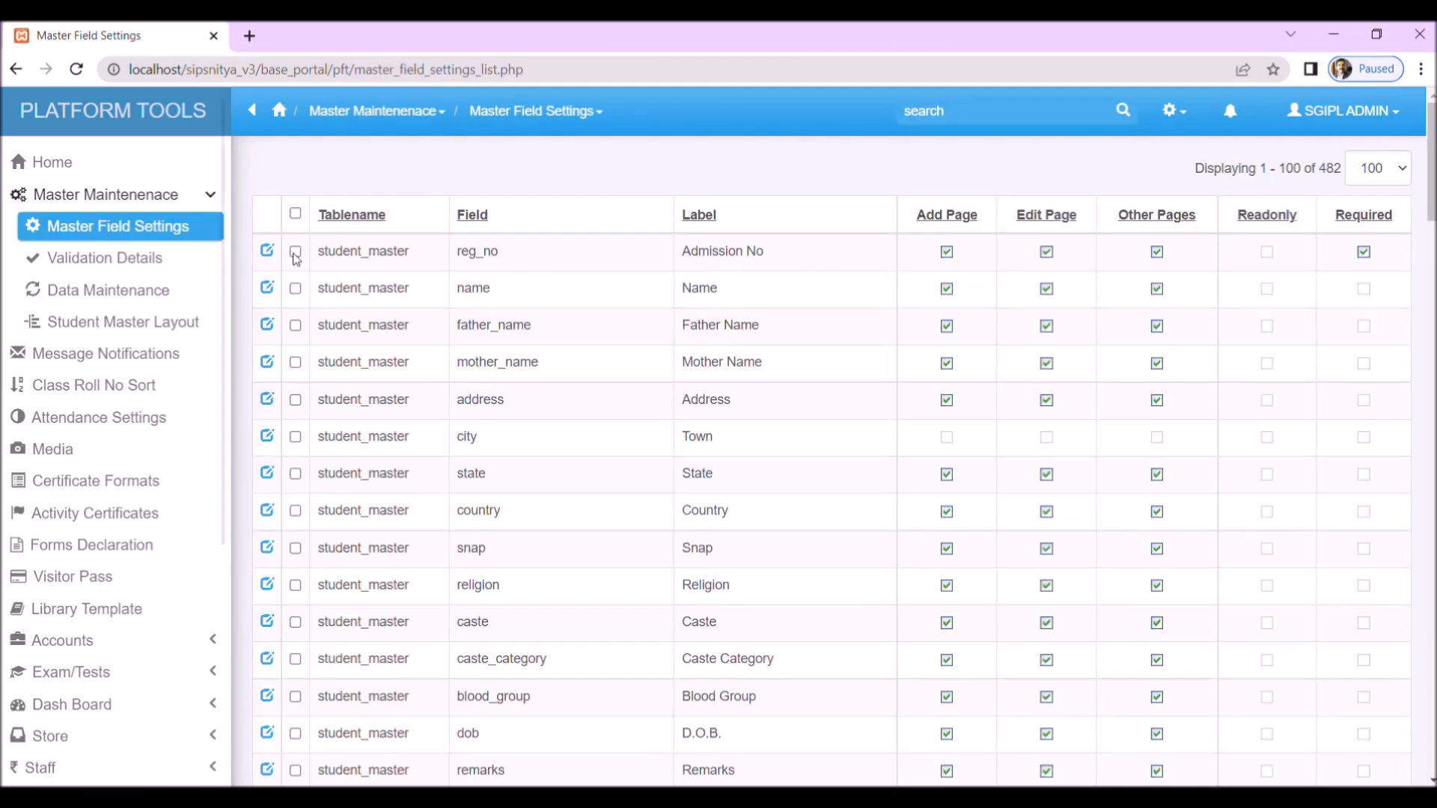
Step: Filter the master field settings to the student_master table
double_click(386, 259)
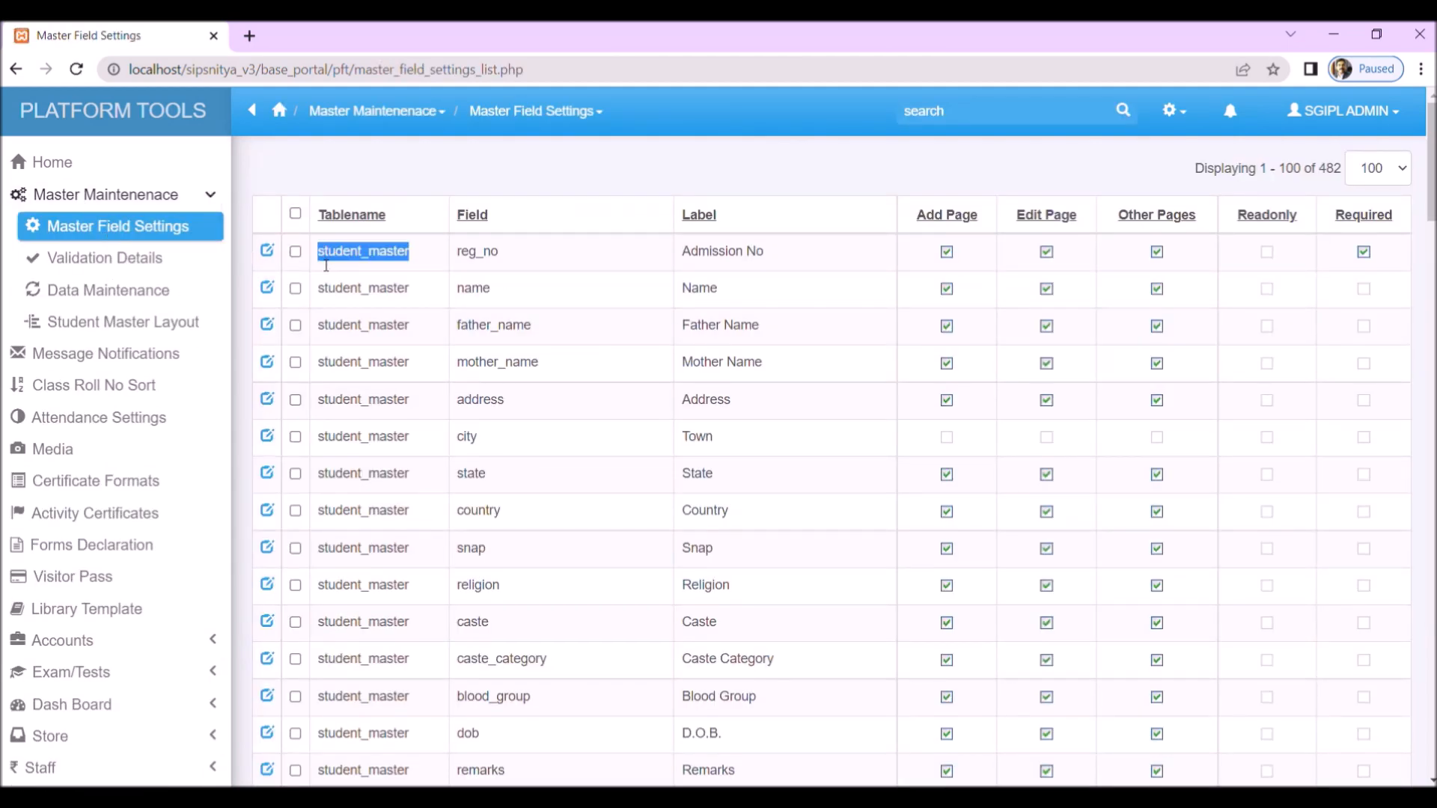
scroll(77, 642, down, 5)
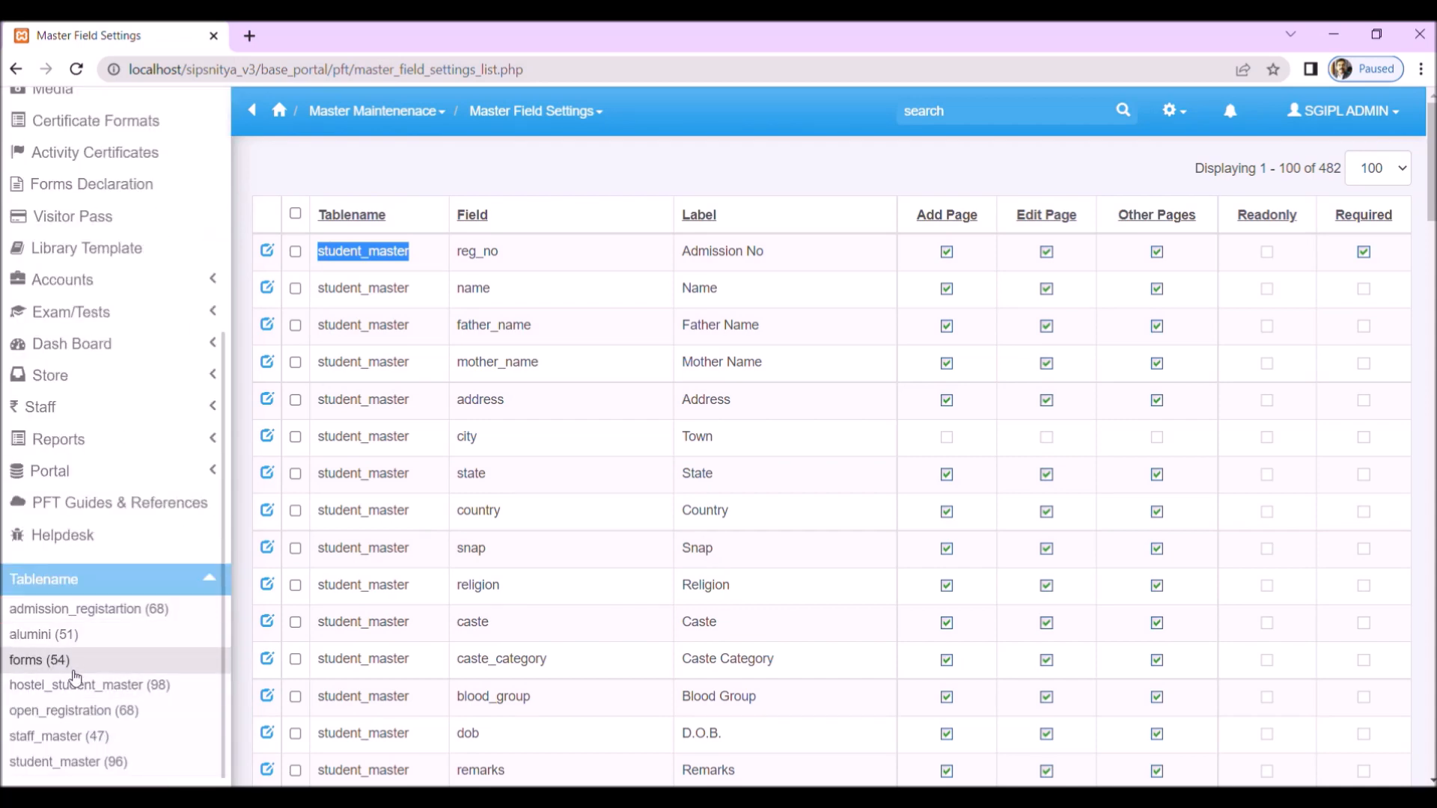
click(71, 762)
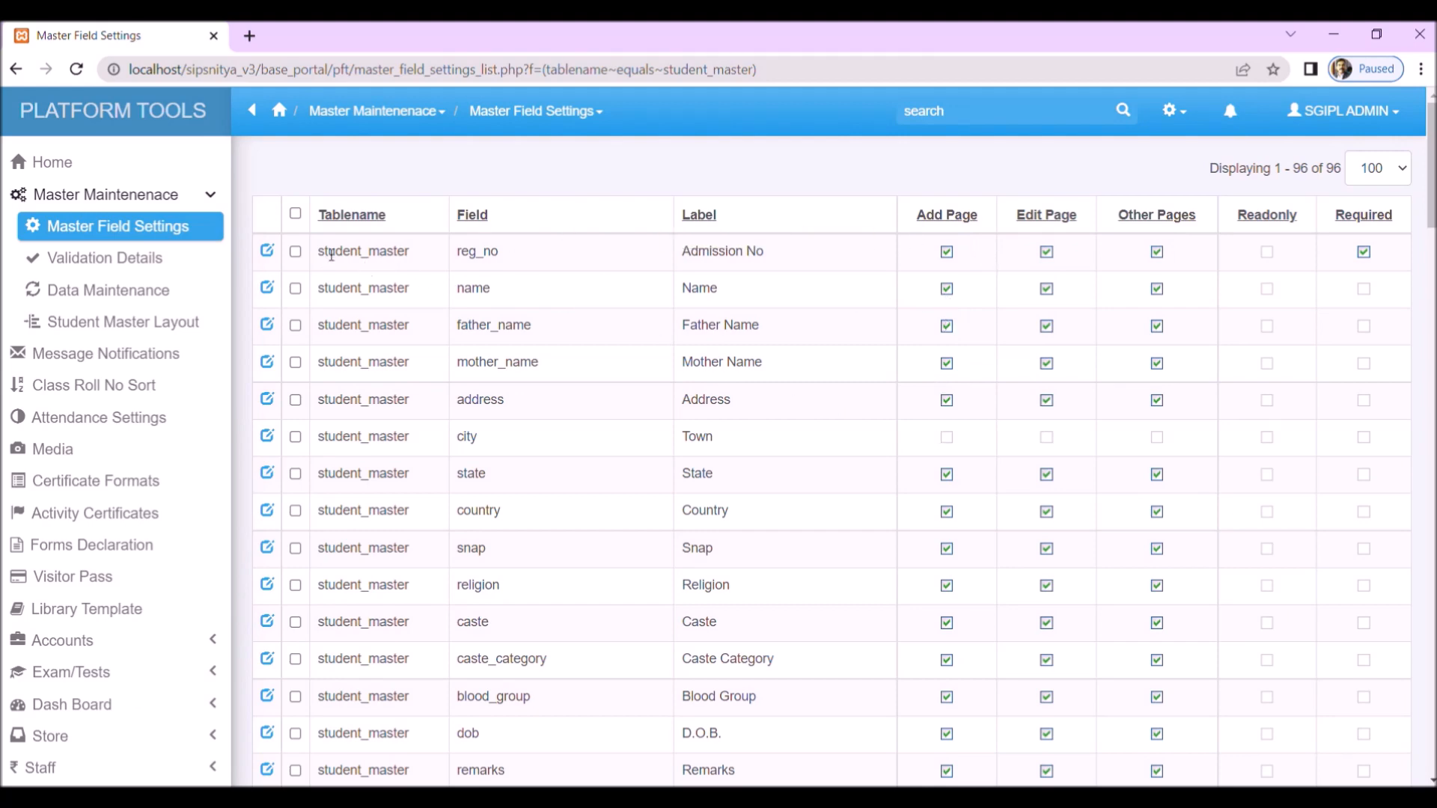
Step: Select all student_master field records and open them together for inline editing
click(296, 214)
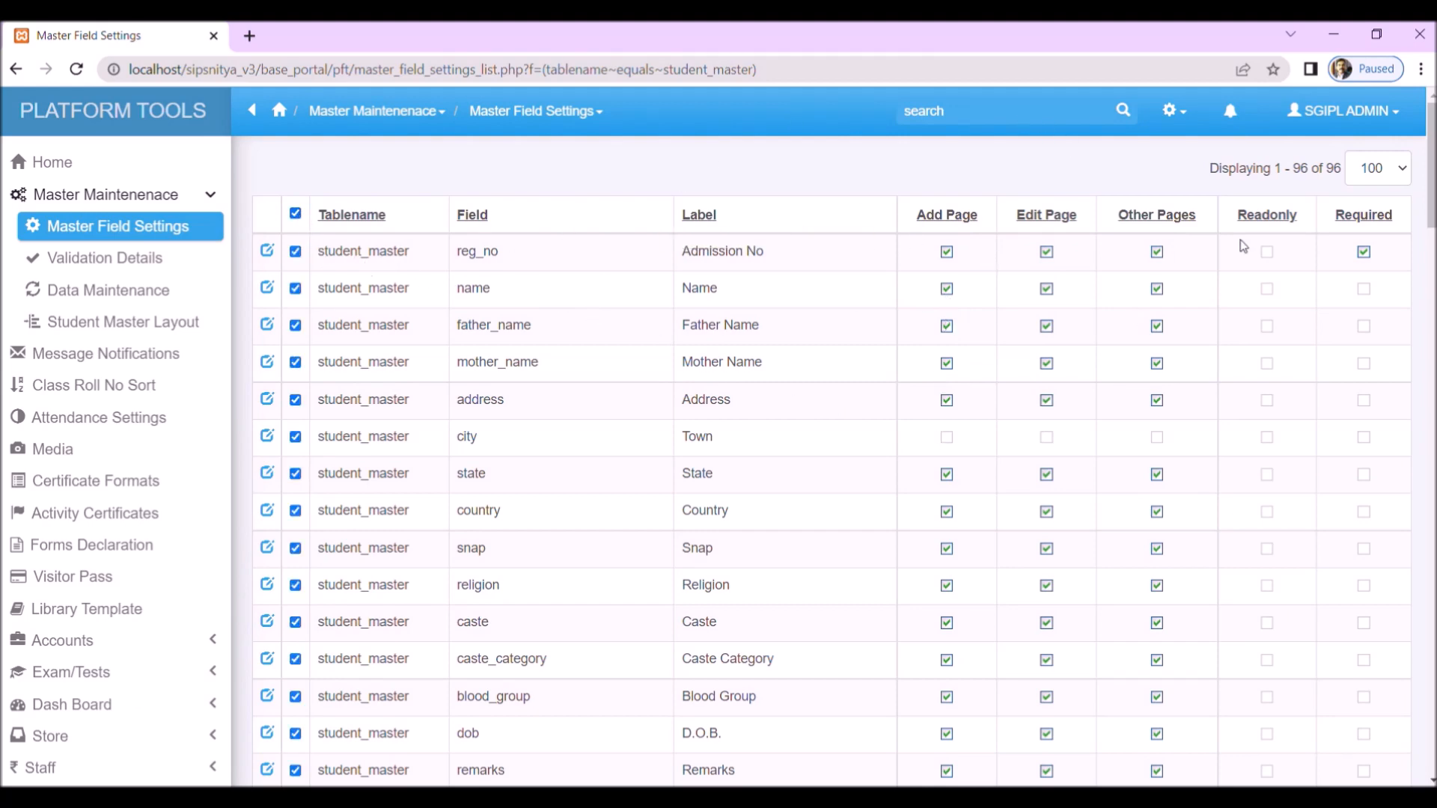
click(1179, 112)
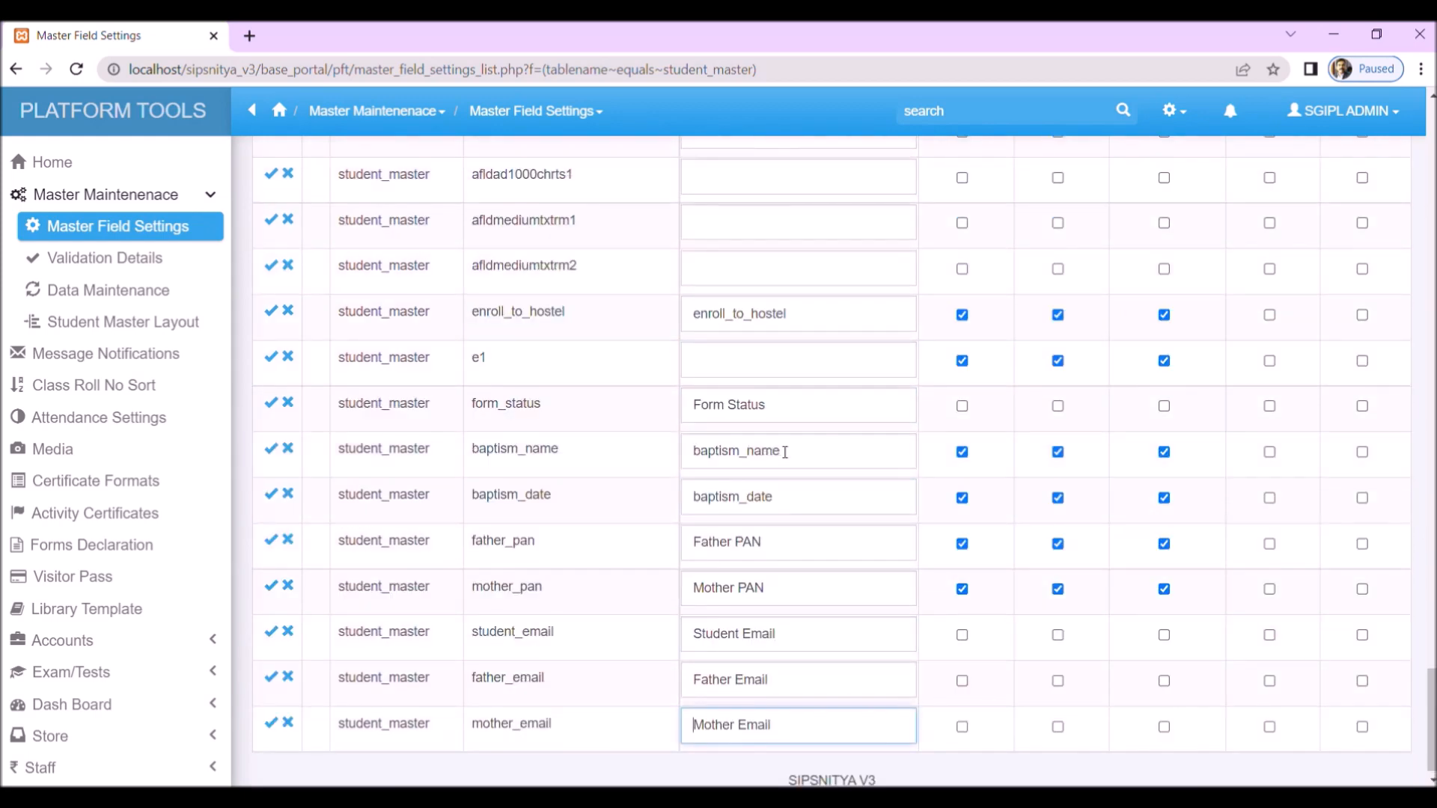
scroll(784, 452, up, 5)
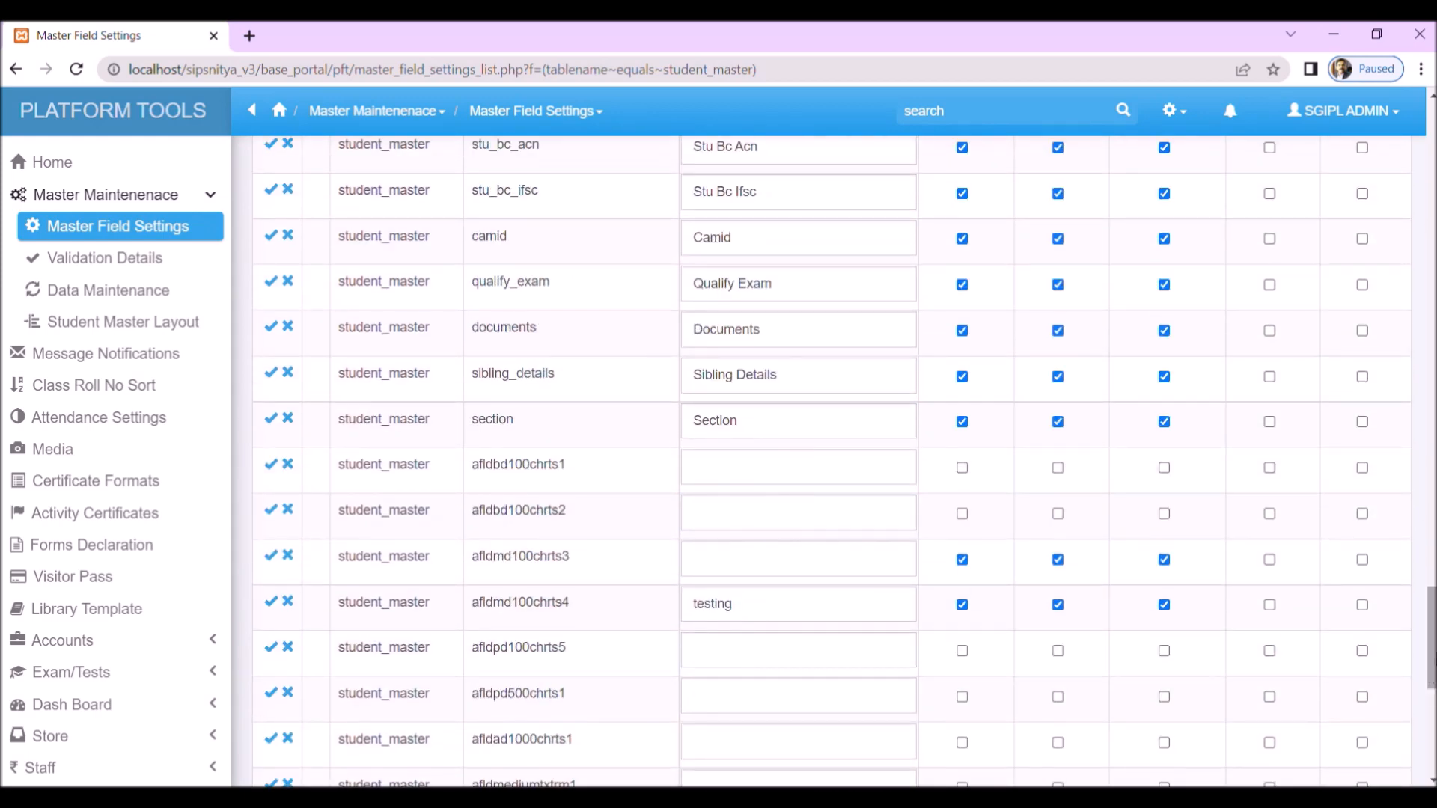
scroll(784, 452, up, 10)
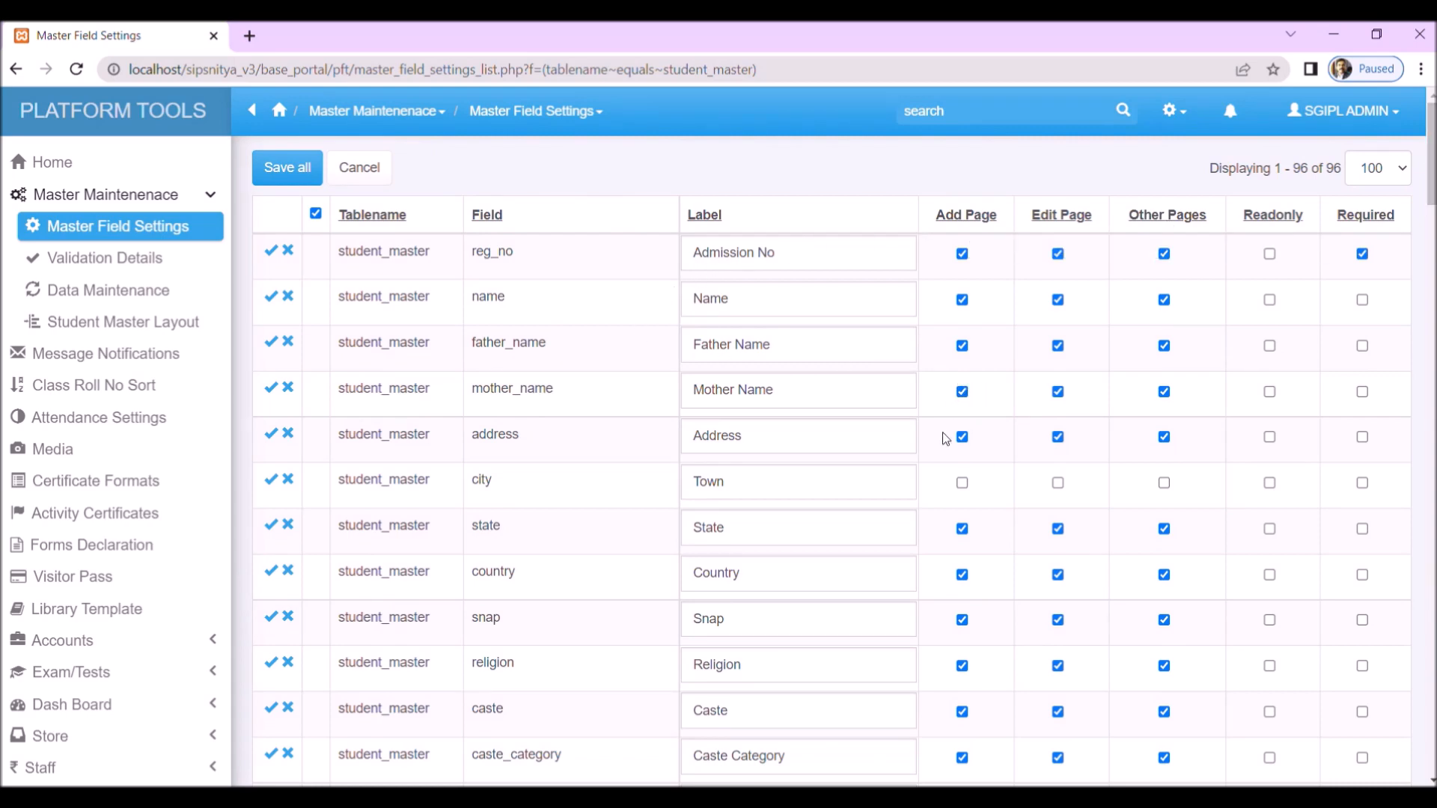
Step: Turn off Add Page for the State, Country and Snap fields
click(962, 530)
click(962, 574)
click(961, 620)
click(962, 530)
click(962, 529)
Step: Turn off Add Page for the Blood Group and Contact No fields
scroll(920, 711, down, 1)
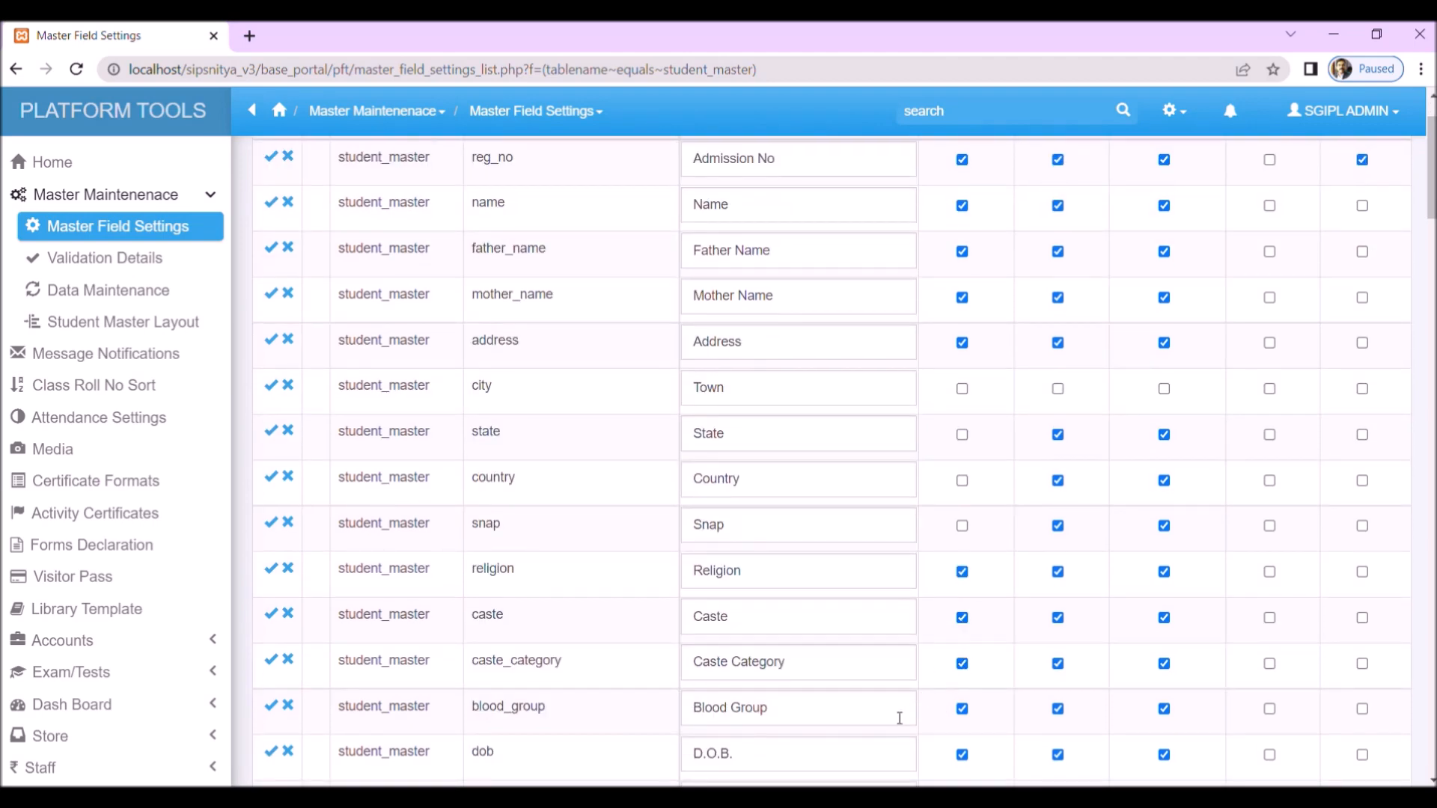
scroll(905, 717, down, 3)
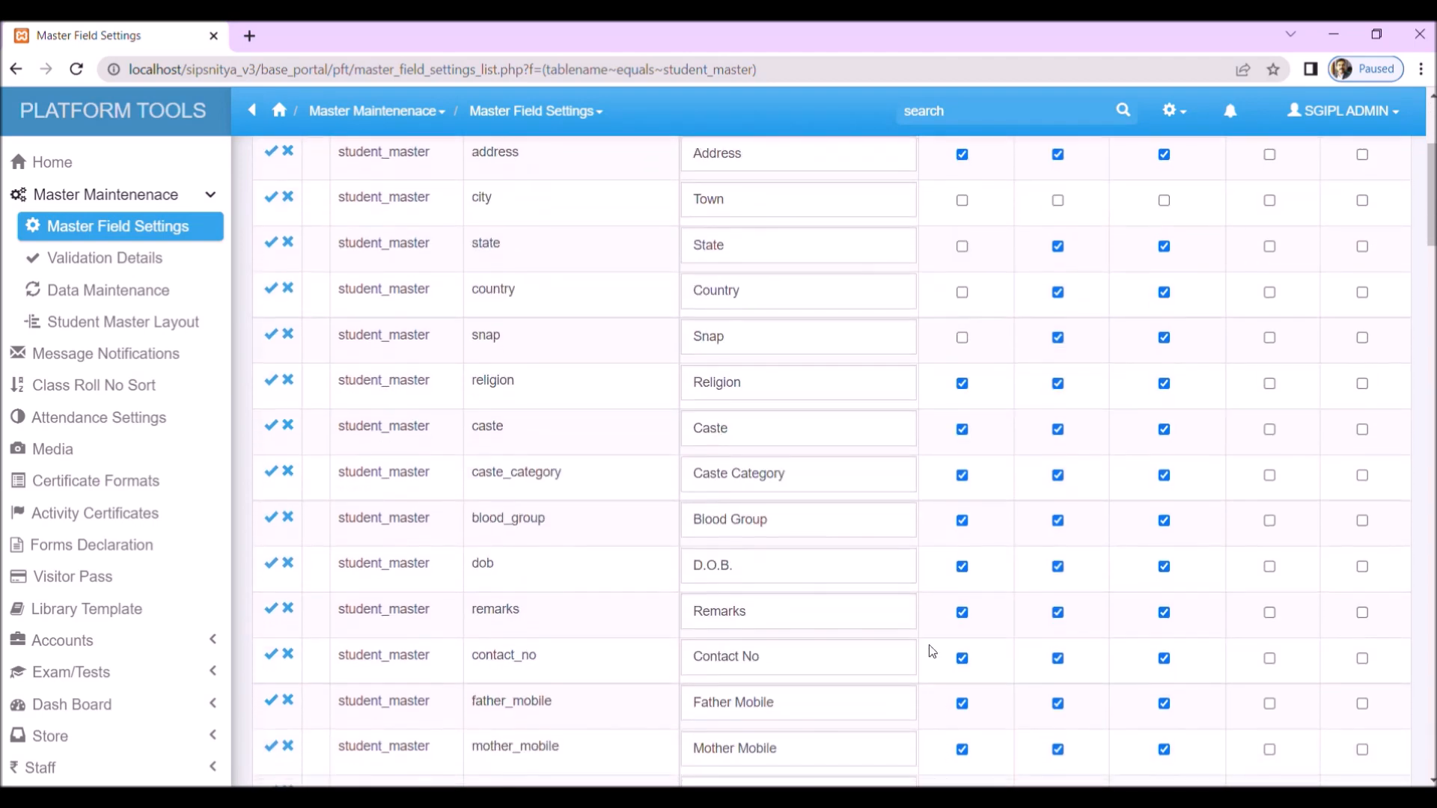
click(963, 522)
scroll(937, 702, down, 2)
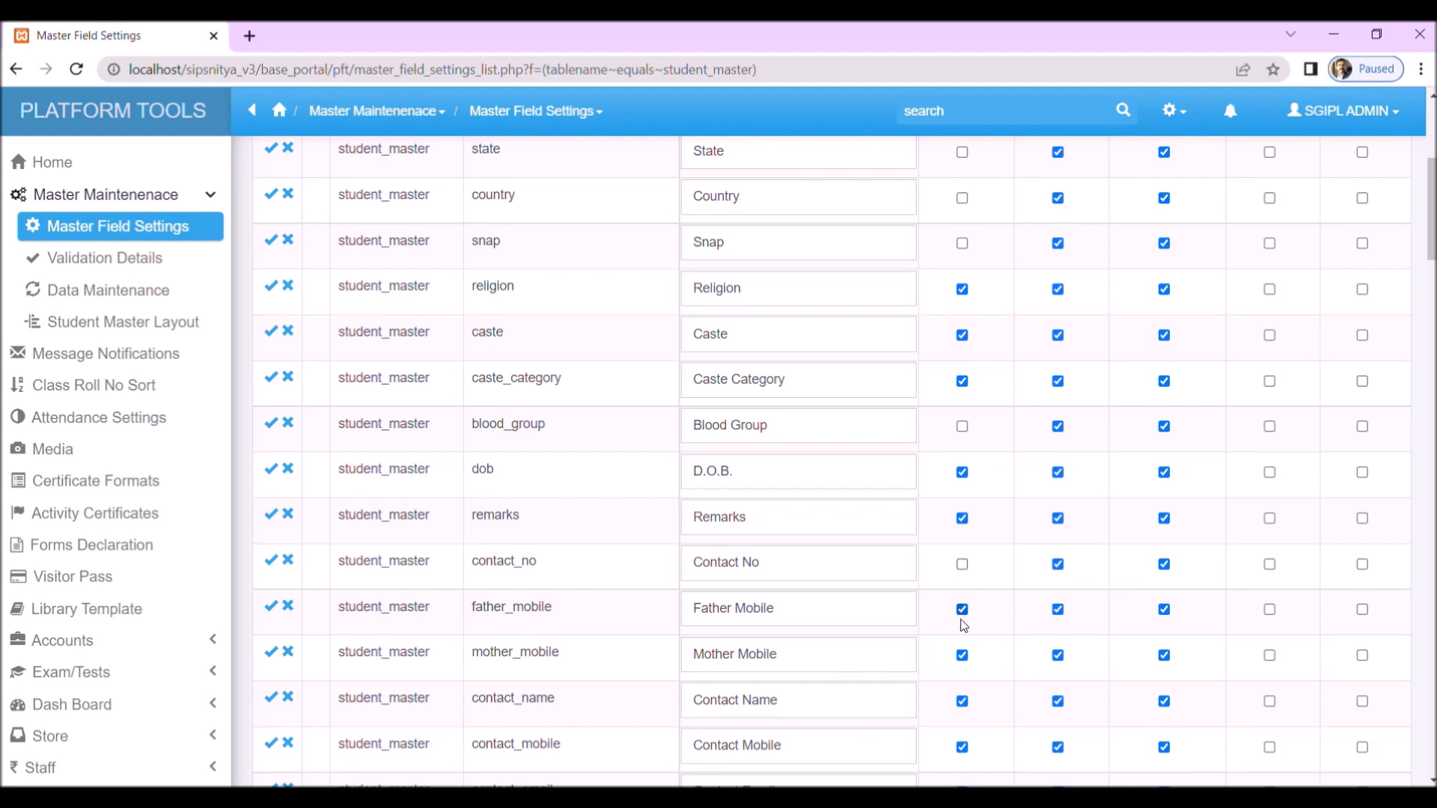
Step: Relabel the contact_name field as Parent Name and the contact_mobile field as Parent Mobile
scroll(941, 701, down, 2)
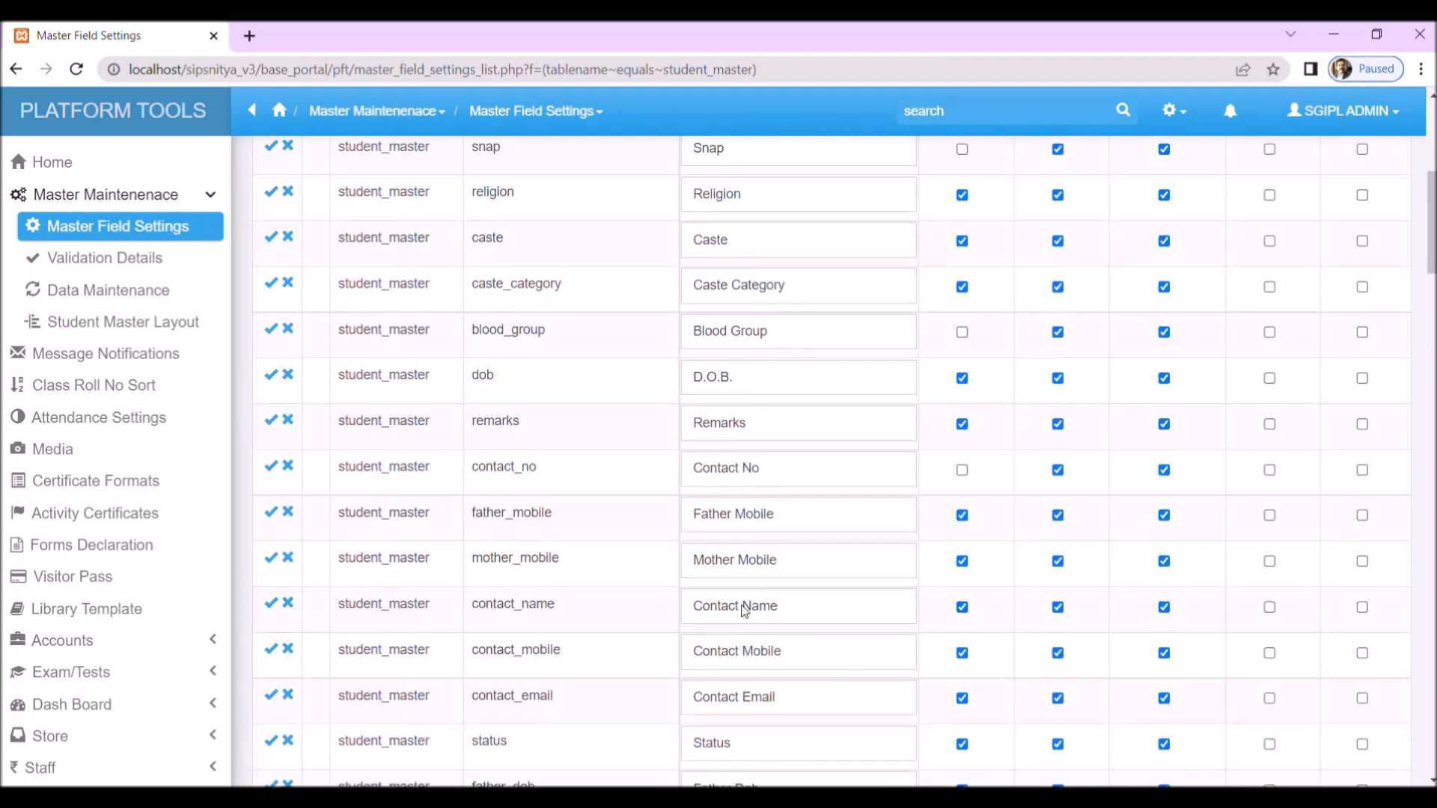
drag(744, 609, 554, 609)
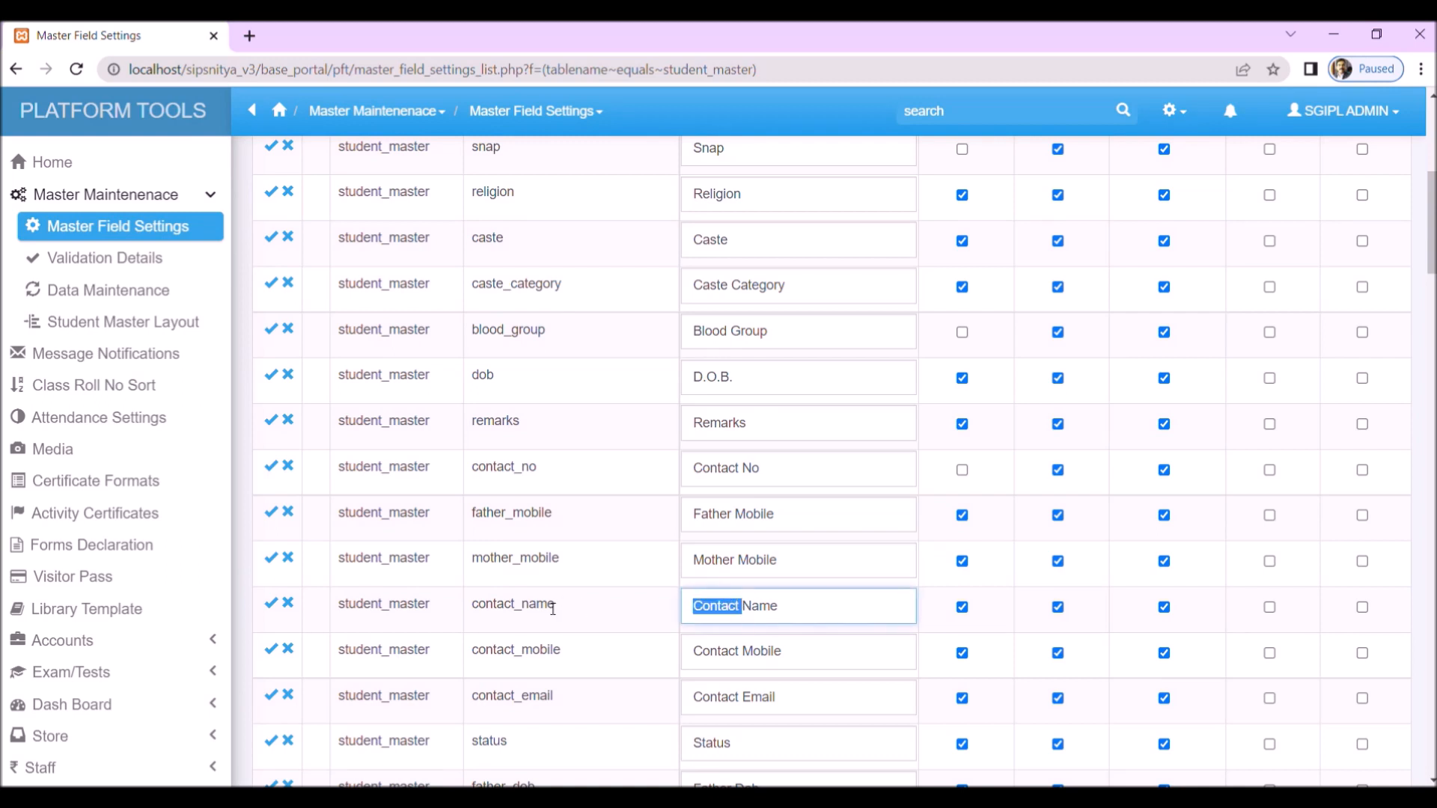
text(Parent)
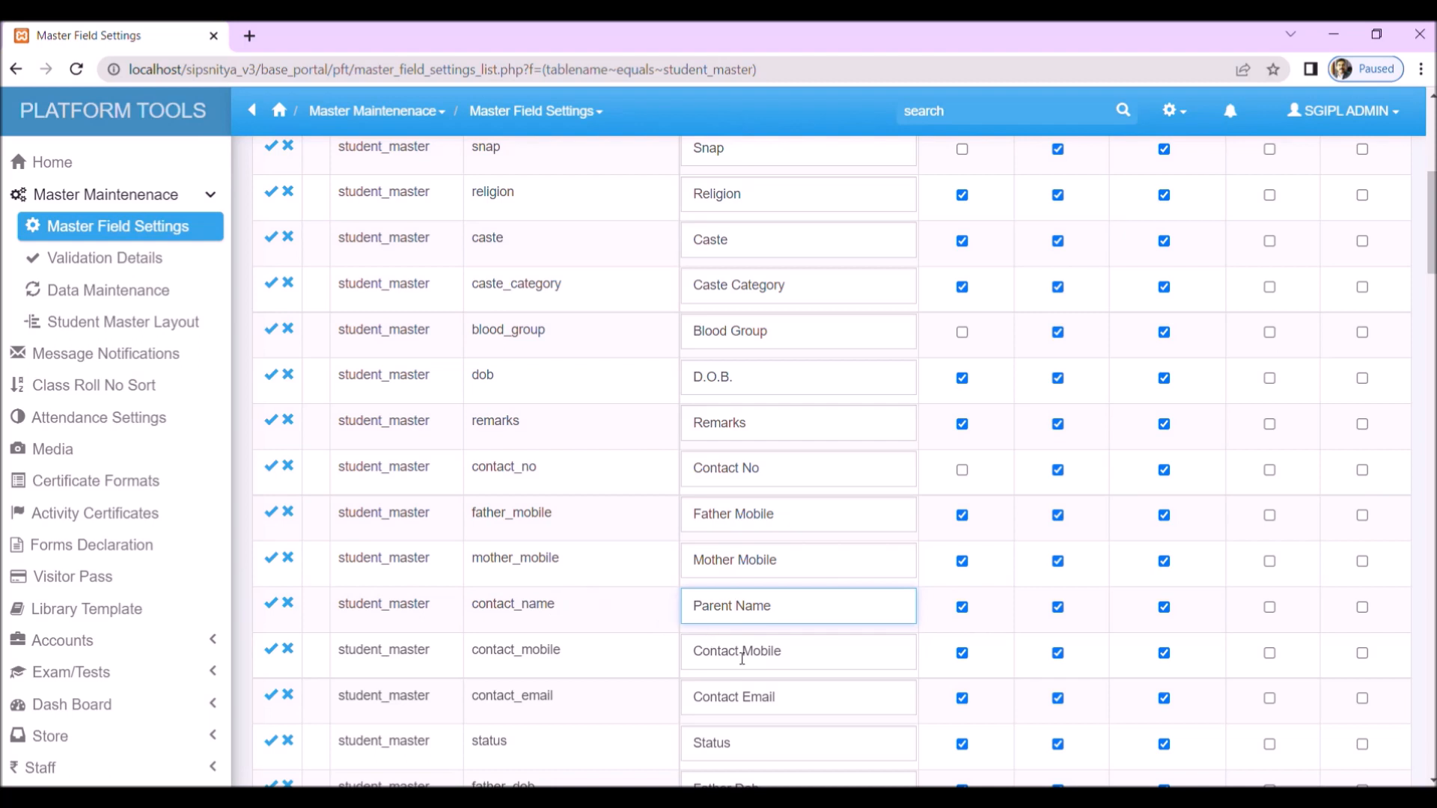
drag(747, 652, 626, 649)
text(Parent)
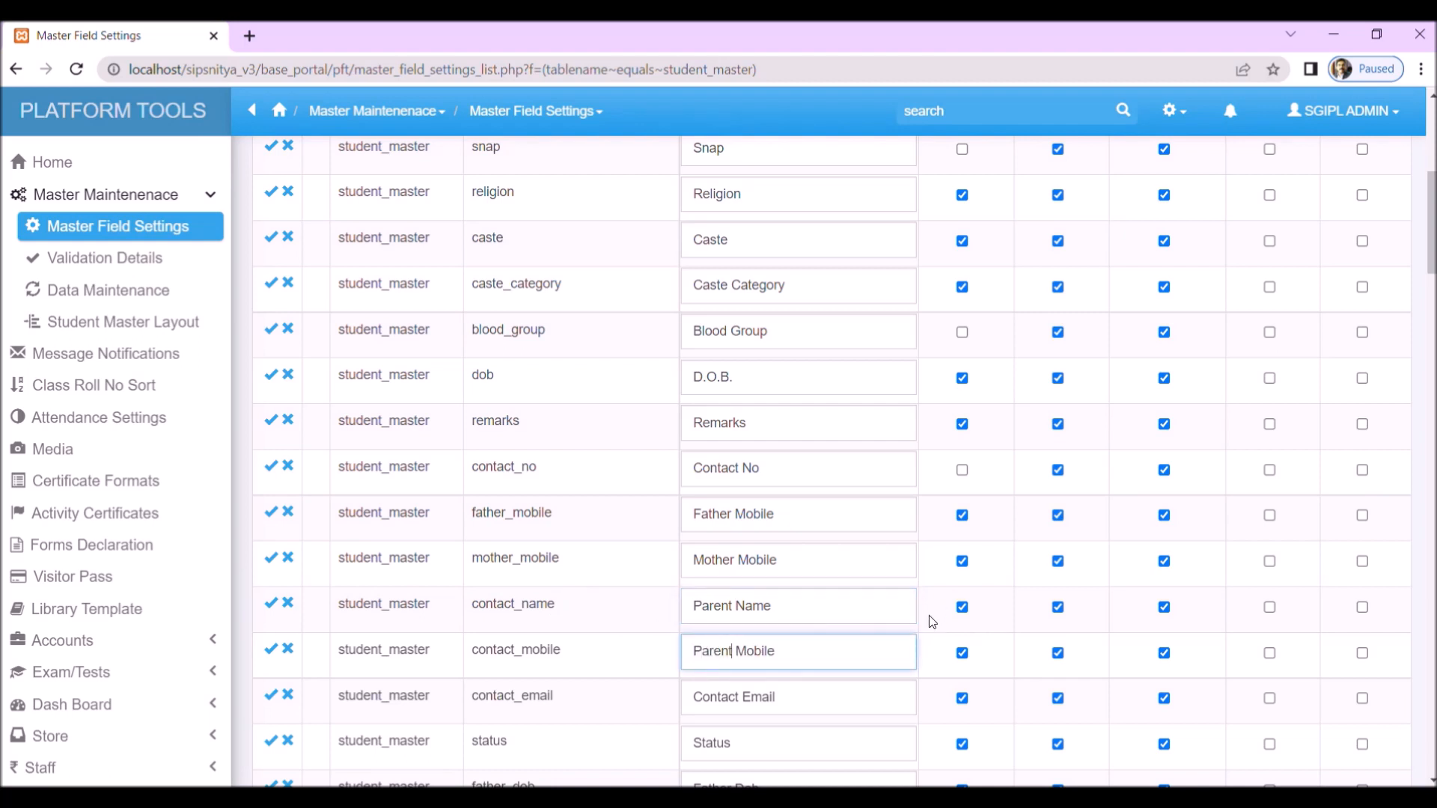
Step: Turn off Add Page for the Contact Email, Father Dob and Mother Dob fields
scroll(927, 615, down, 1)
click(962, 605)
scroll(891, 671, down, 2)
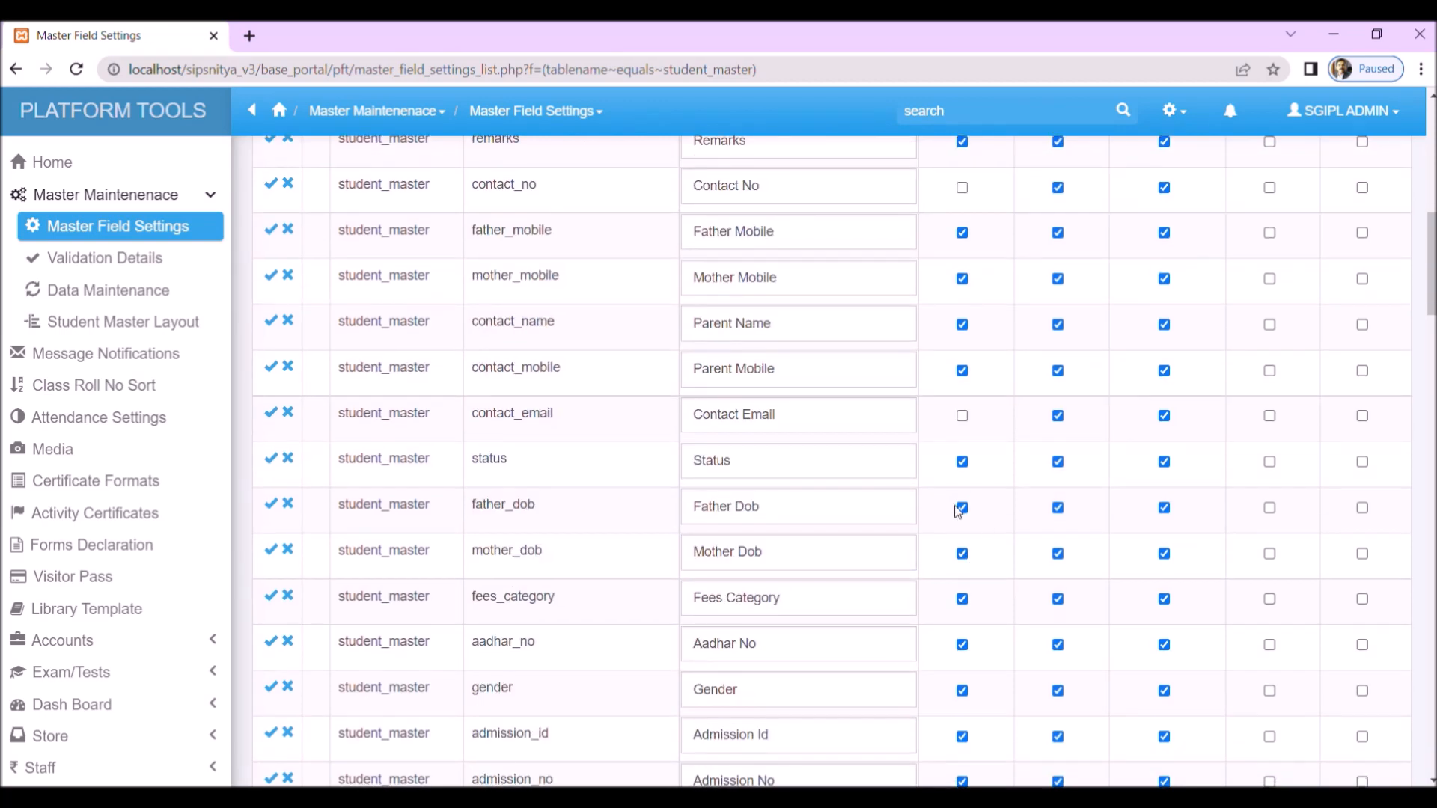
click(960, 511)
click(962, 554)
scroll(965, 689, down, 3)
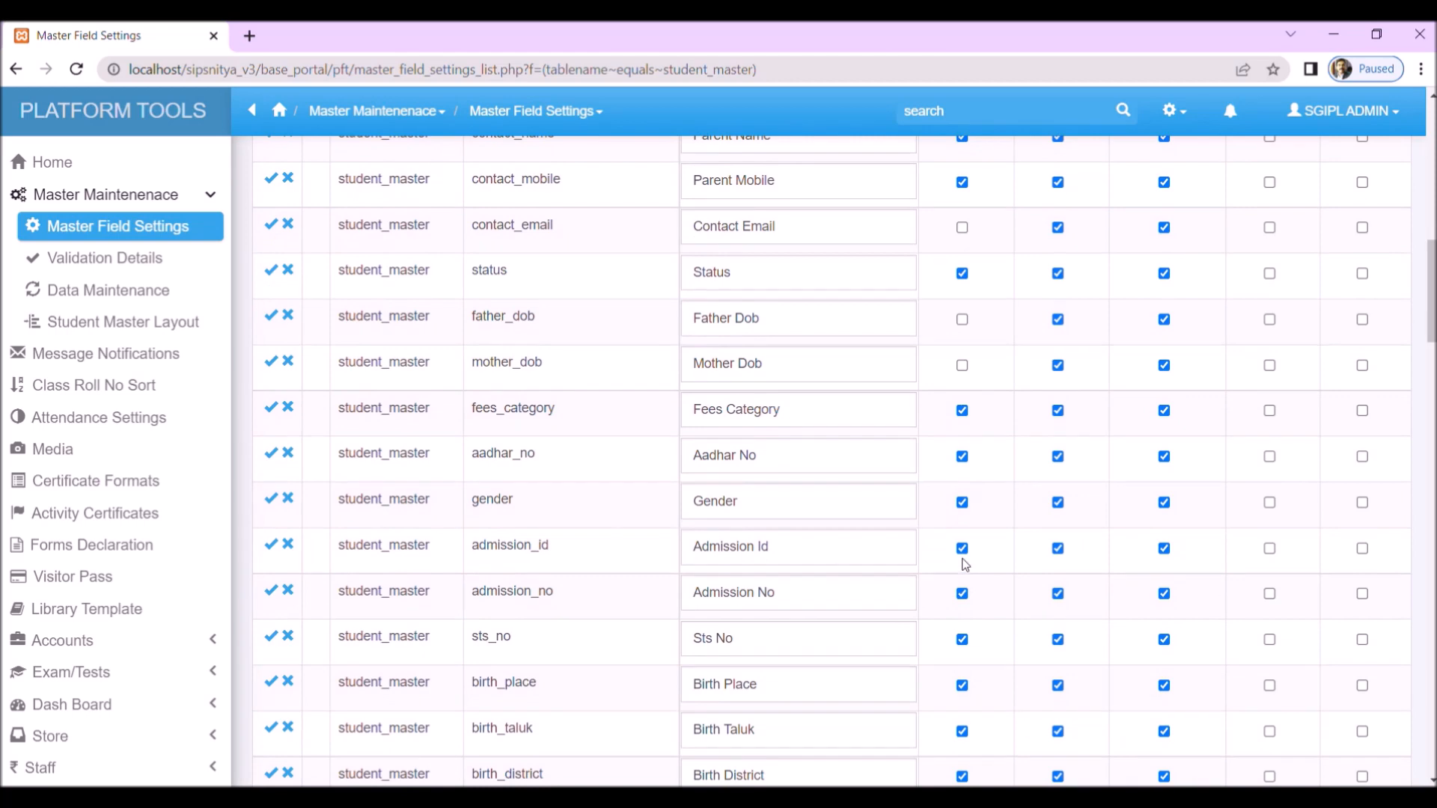
Step: Turn off Add Page for Admission Id, Admission No, Sts No, Birth Place, Birth Taluk, Birth District and Birth State
click(962, 552)
click(962, 594)
click(962, 640)
click(962, 731)
scroll(885, 695, down, 3)
click(963, 588)
click(962, 633)
click(962, 679)
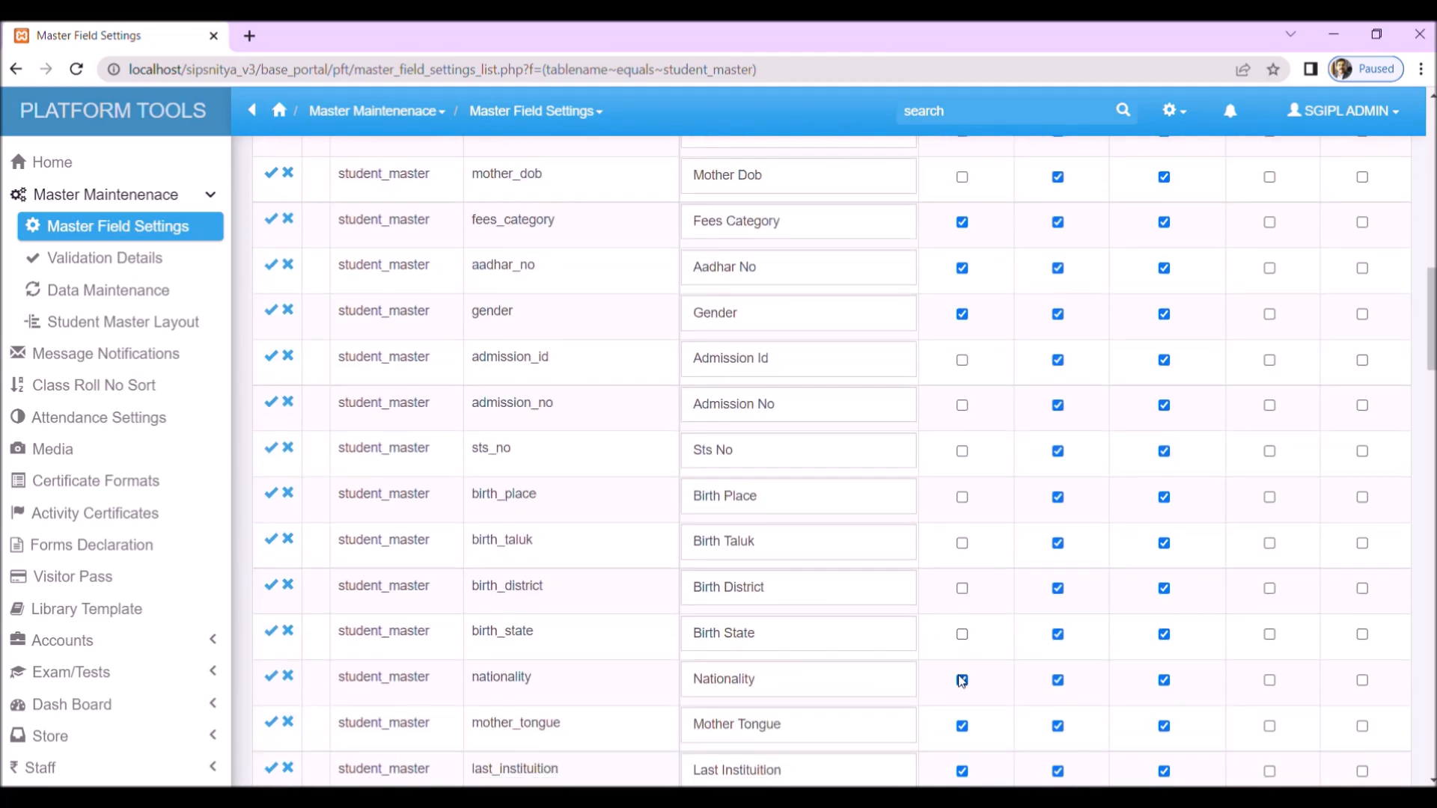
Step: Turn off Add Page for Last Instituition, Last Medium, Sslc Reg No, Sslc Yop and Sslc Mop, keeping Nationality and Mother Tongue enabled
scroll(937, 708, down, 3)
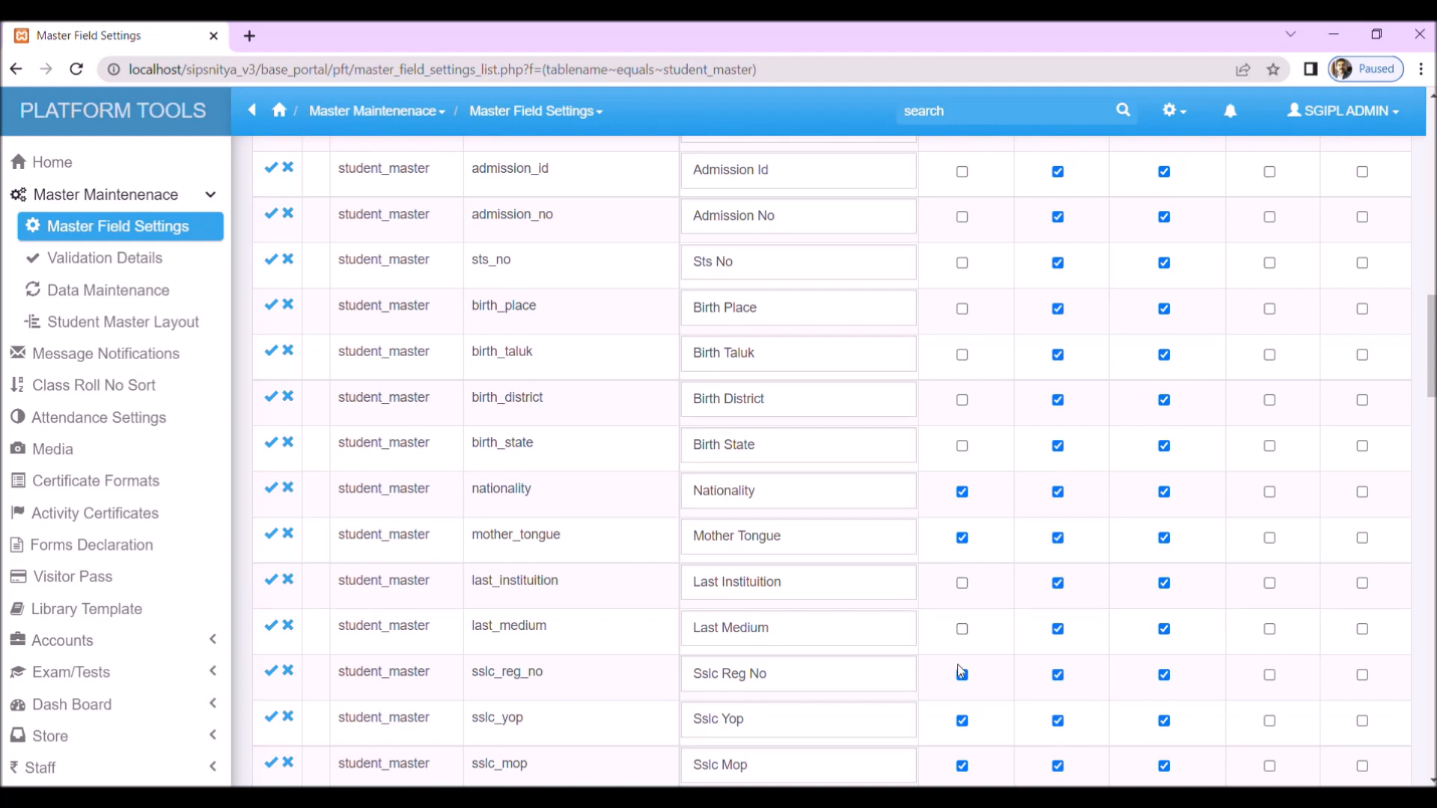
click(965, 721)
click(963, 765)
scroll(978, 677, down, 6)
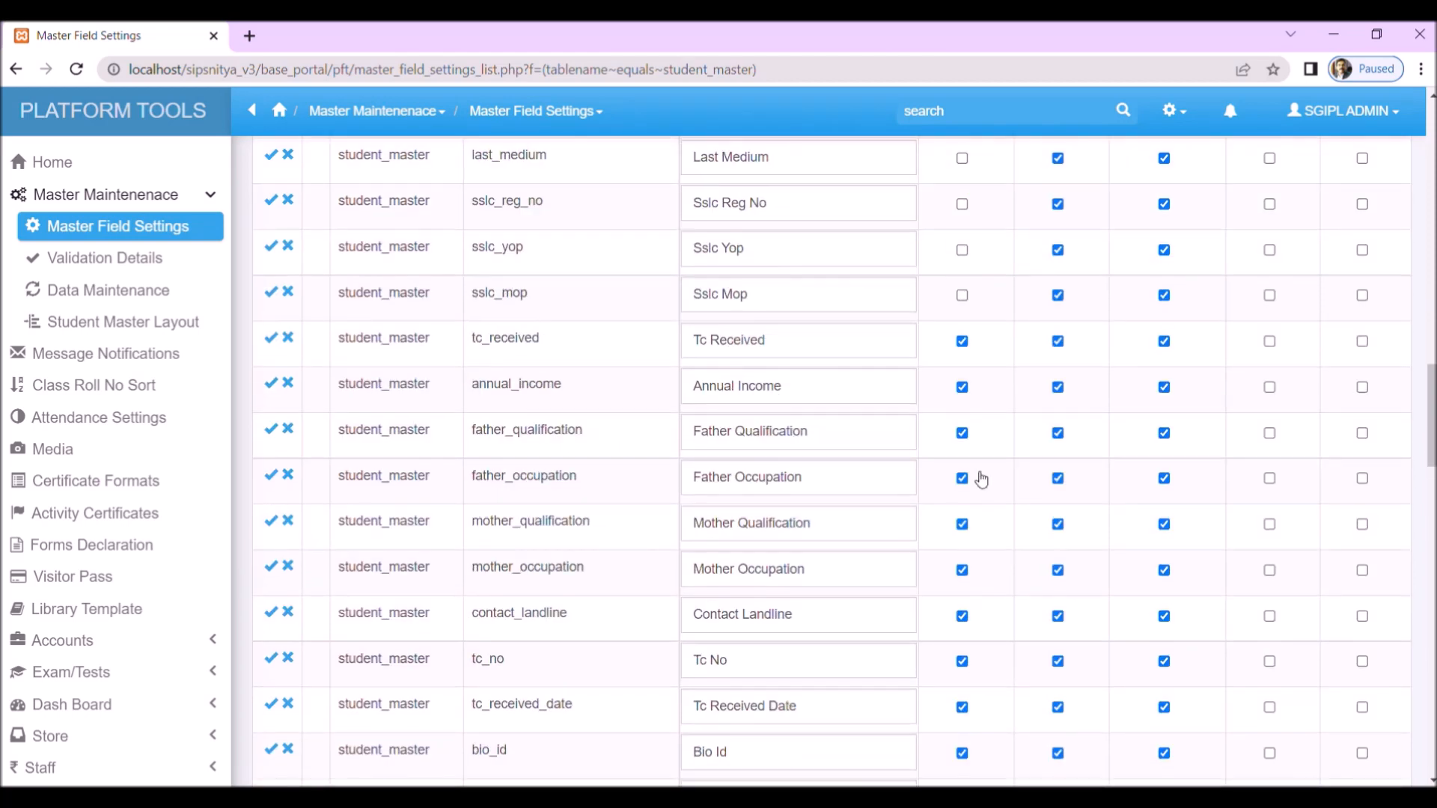
Step: Turn off Add Page for every field from Tc Received through Bio Id, including annual income and the parents' qualifications and occupations
click(962, 341)
click(962, 387)
click(962, 433)
click(963, 478)
click(962, 524)
click(962, 570)
click(963, 616)
click(962, 661)
click(963, 708)
click(962, 753)
Step: Turn off Add Page for every field from Inst Reg No through Accomadation Type, including District and the admission language and marks fields
scroll(965, 692, down, 3)
scroll(965, 692, down, 3)
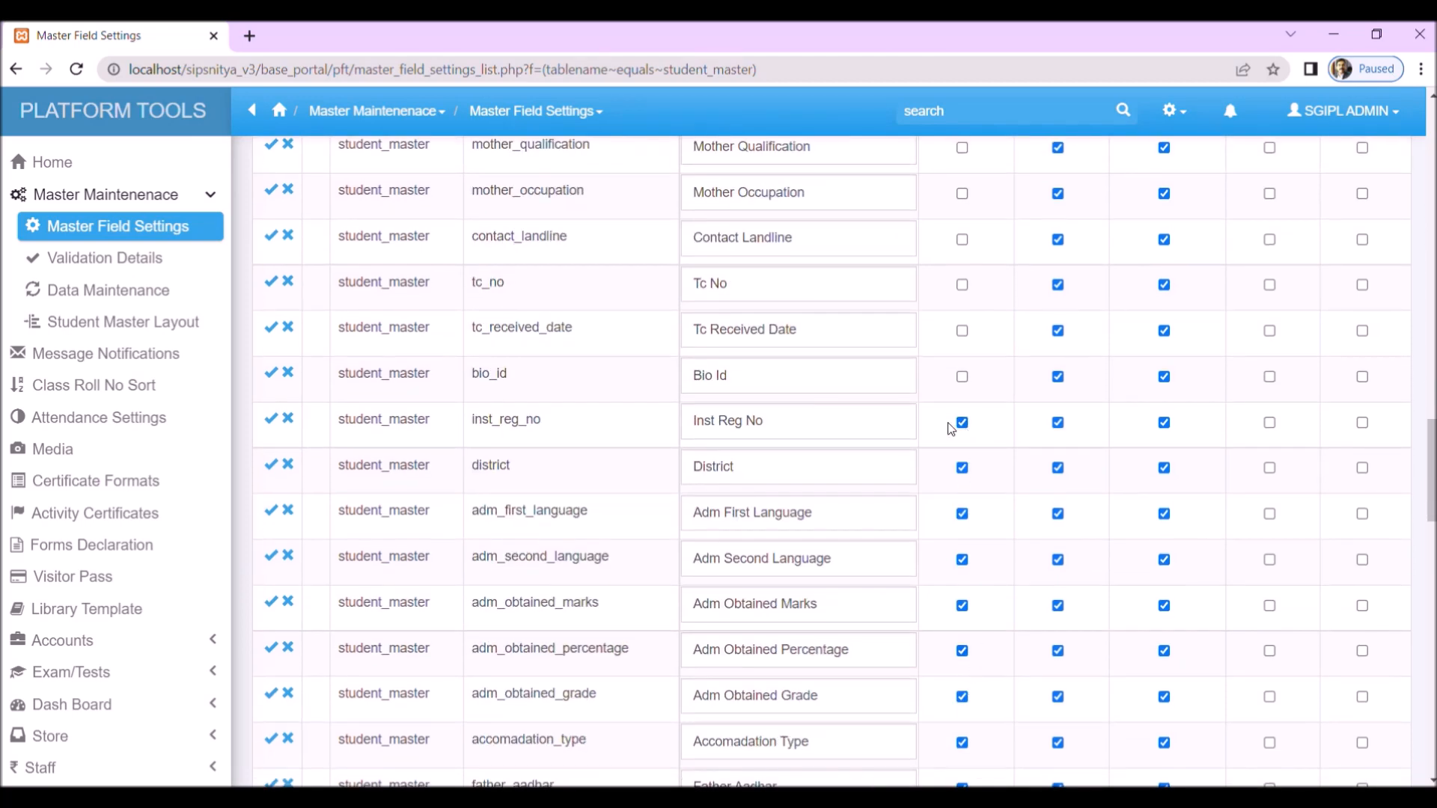
click(962, 423)
click(962, 468)
click(963, 516)
click(963, 562)
click(963, 606)
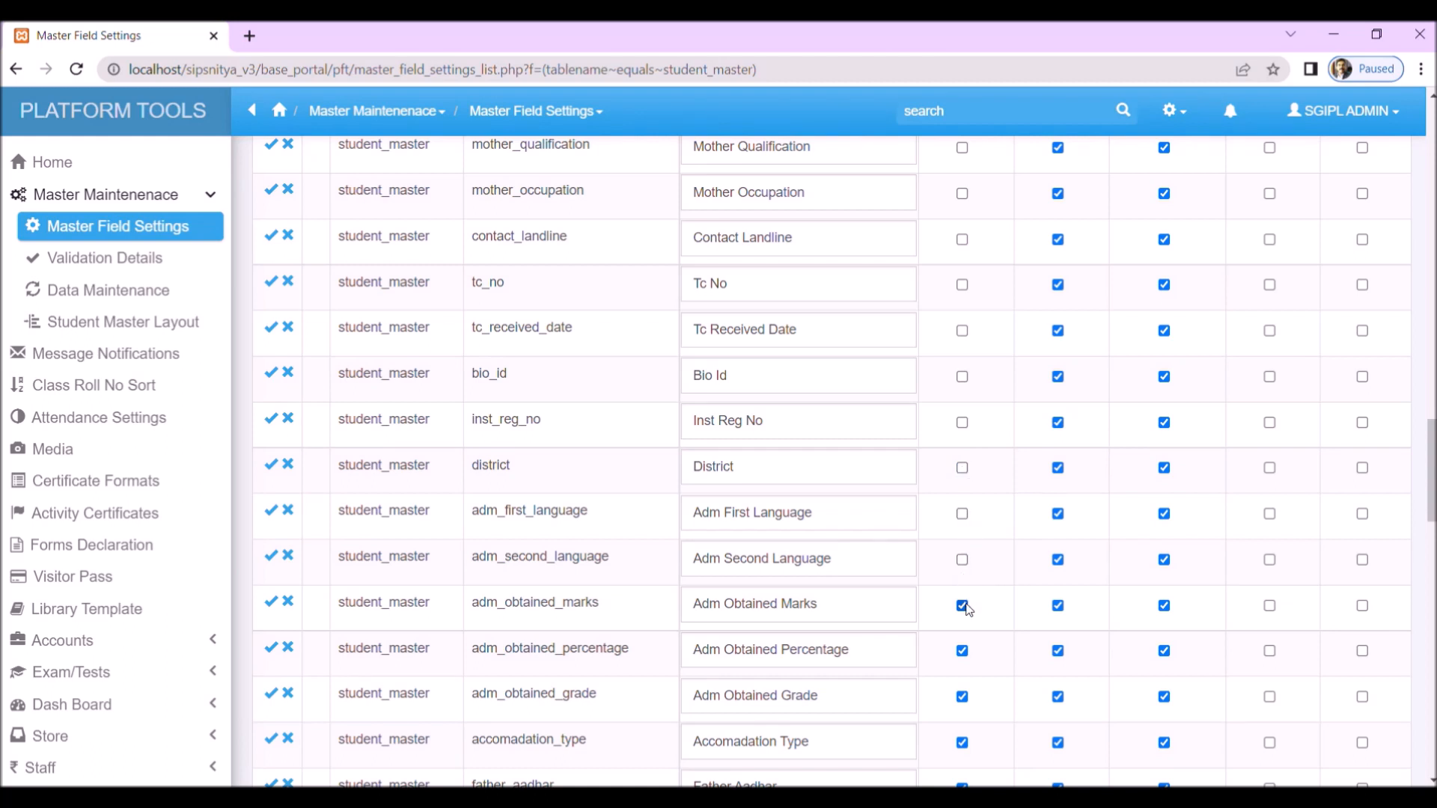
click(961, 651)
click(962, 696)
click(963, 743)
Step: Turn off Add Page for every field from Father Aadhar through Fb Username, including Taluk and Caste Cert No
scroll(1002, 666, down, 3)
click(962, 506)
click(962, 552)
click(962, 597)
click(962, 644)
click(962, 689)
click(962, 734)
Step: Turn off Add Page for Whatsapp No, Permanent Address, Health Remarks, Stu Bc Name and Stu Bc Acn
scroll(981, 561, down, 3)
click(962, 497)
click(963, 546)
click(962, 591)
click(962, 681)
click(962, 726)
scroll(988, 621, down, 2)
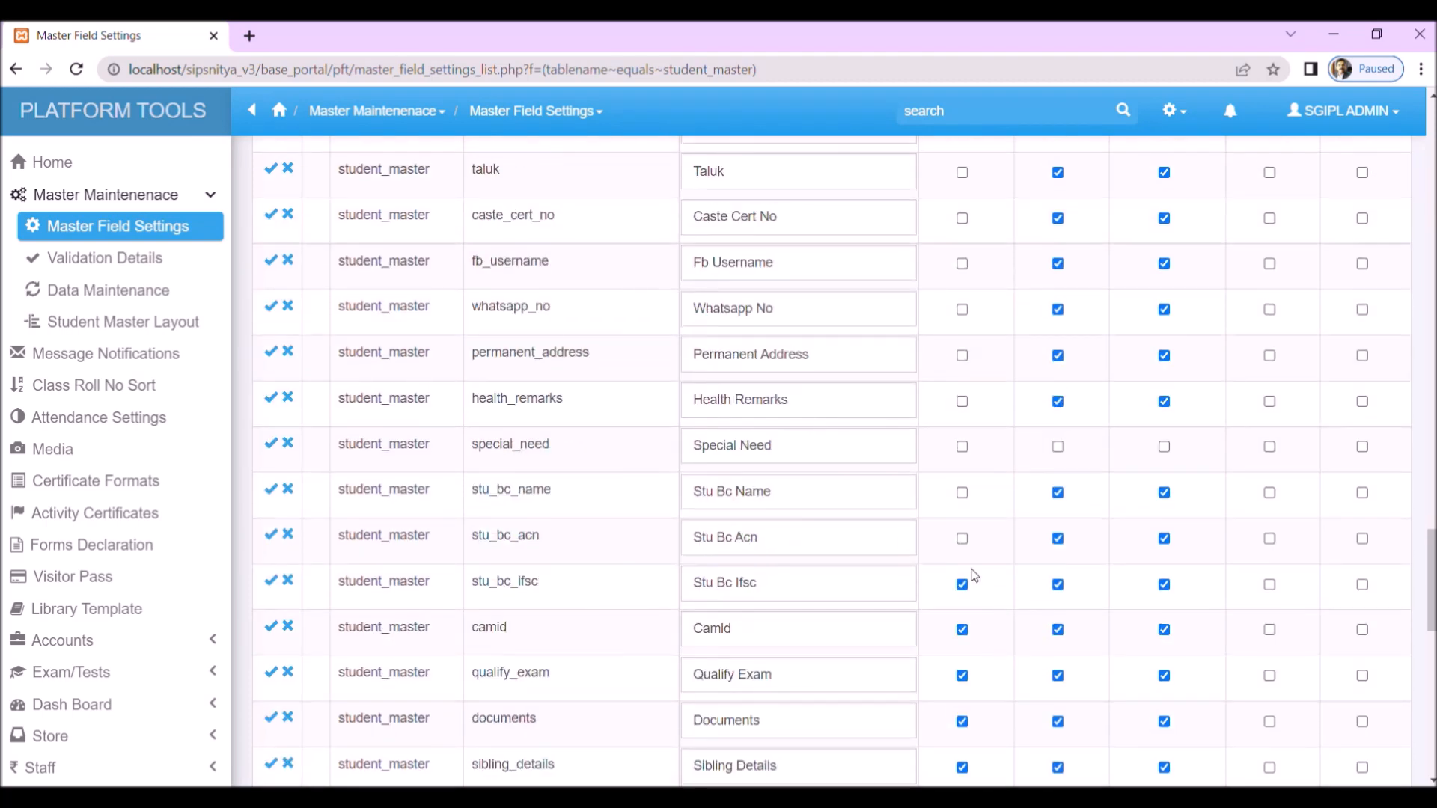
Step: Turn off Add Page for the fields from Stu Bc Ifsc through Section, including Camid, Qualify Exam and Sibling Details
click(962, 586)
click(962, 630)
scroll(960, 621, down, 2)
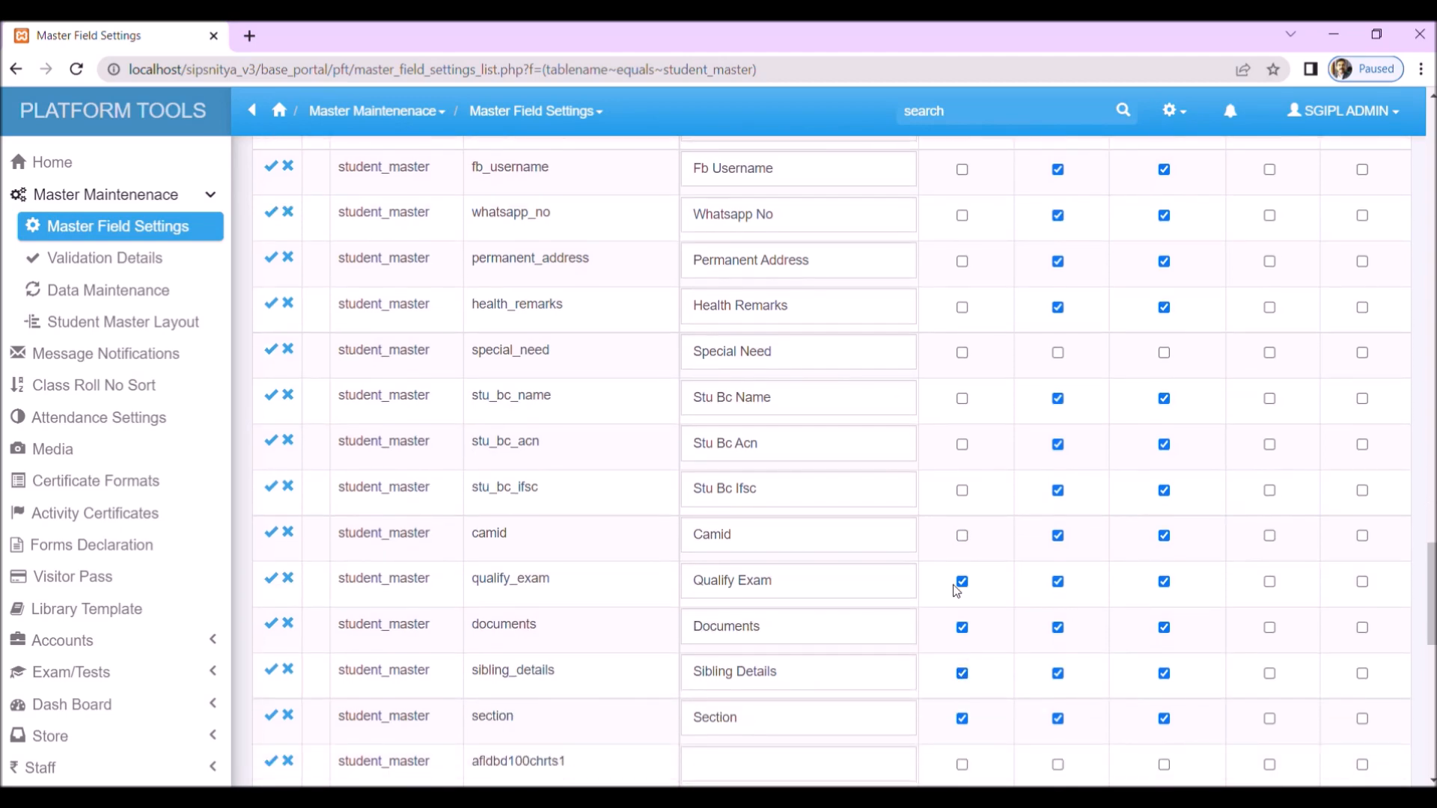
click(962, 583)
click(962, 672)
click(962, 718)
Step: Turn off Add Page for the remaining enabled fields from afldmd100chrts3 through Mother PAN, including enroll_to_hostel, e1 and the baptism fields
scroll(999, 648, down, 3)
click(962, 573)
click(962, 619)
scroll(1004, 586, down, 4)
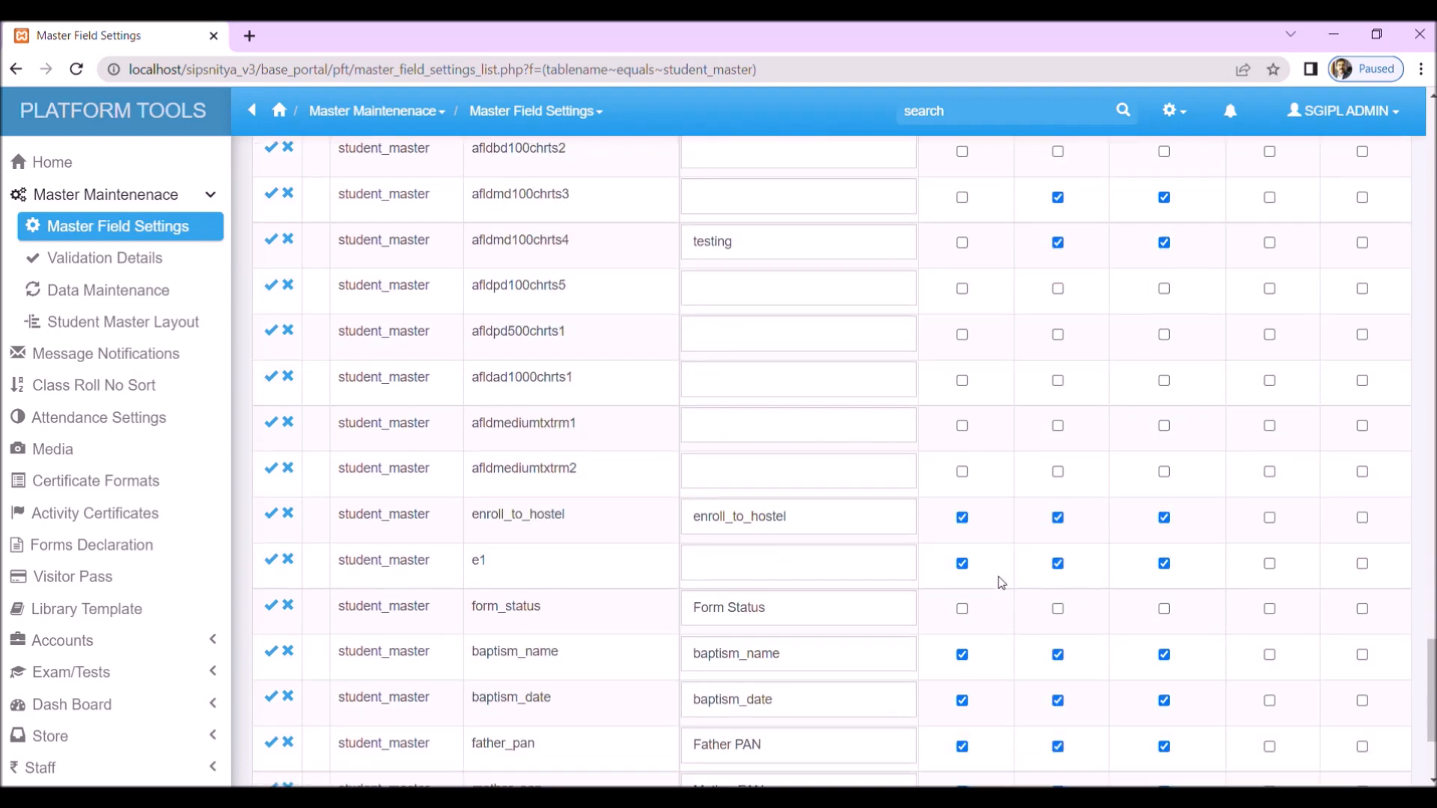
click(962, 519)
click(963, 563)
click(962, 655)
click(961, 701)
click(962, 746)
scroll(995, 659, down, 3)
click(963, 578)
Step: Save all edited rows in the student_master field list
scroll(989, 565, down, 9)
scroll(982, 543, up, 15)
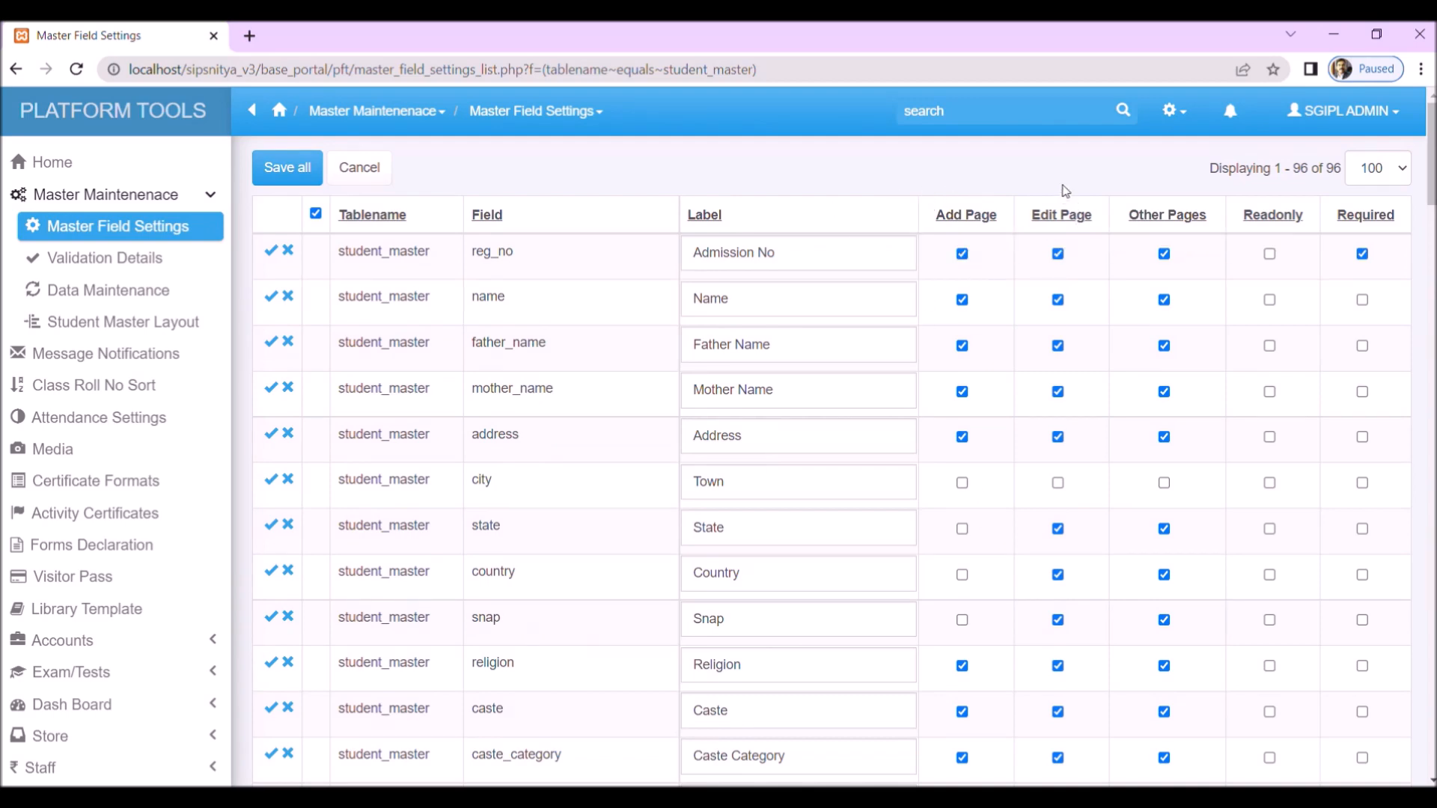
click(312, 171)
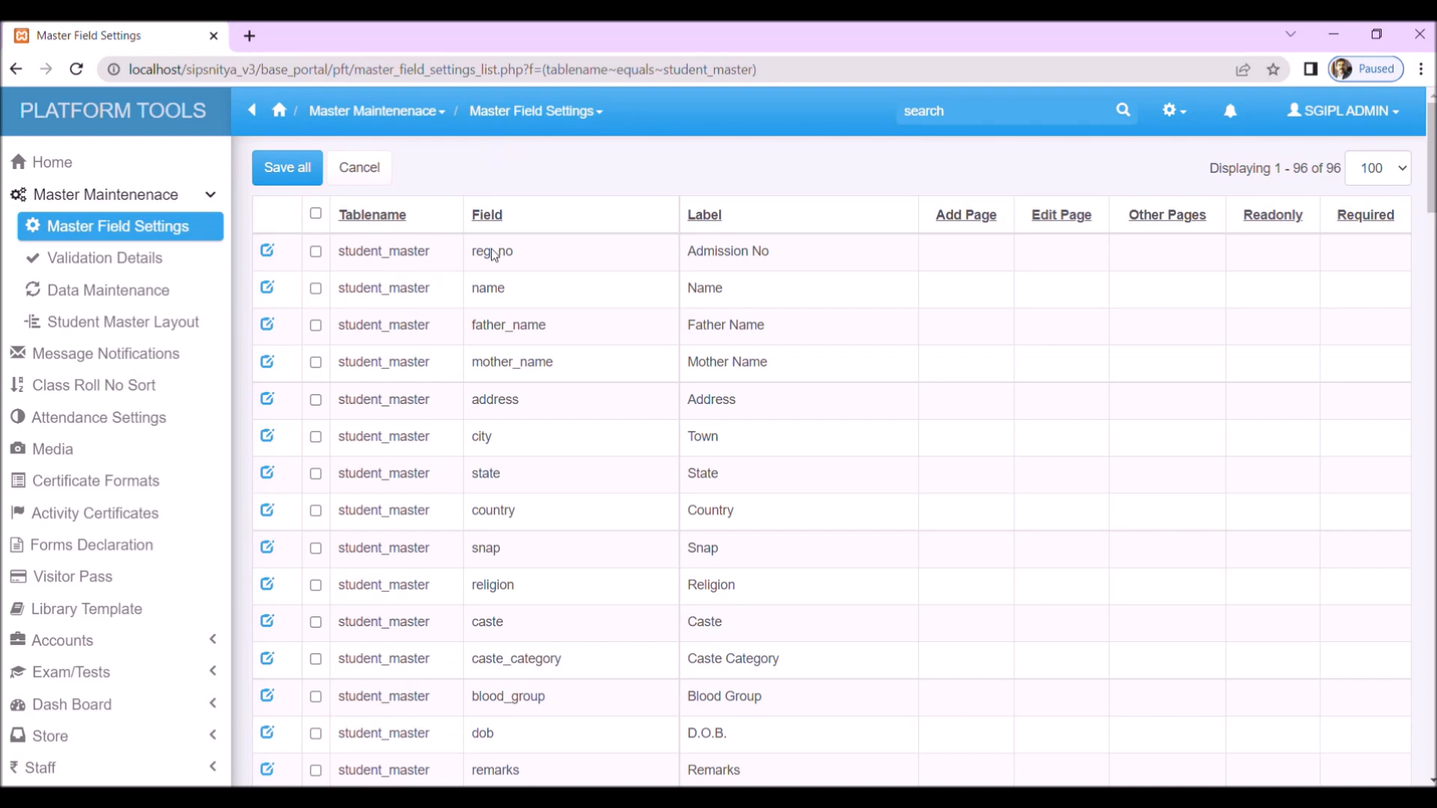
Step: Review the whole student_master field list to check that every row is saved
scroll(778, 381, down, 15)
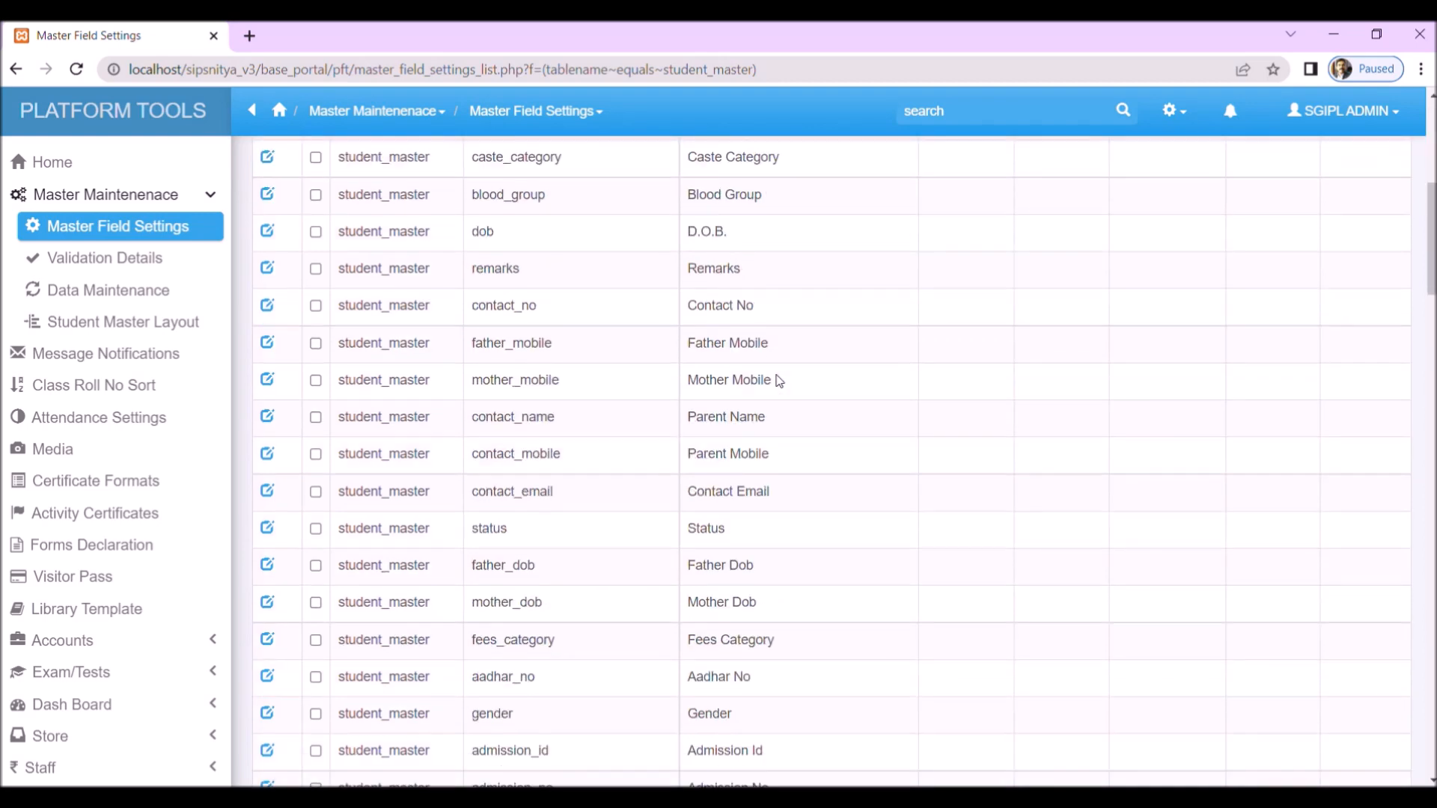
scroll(775, 381, down, 7)
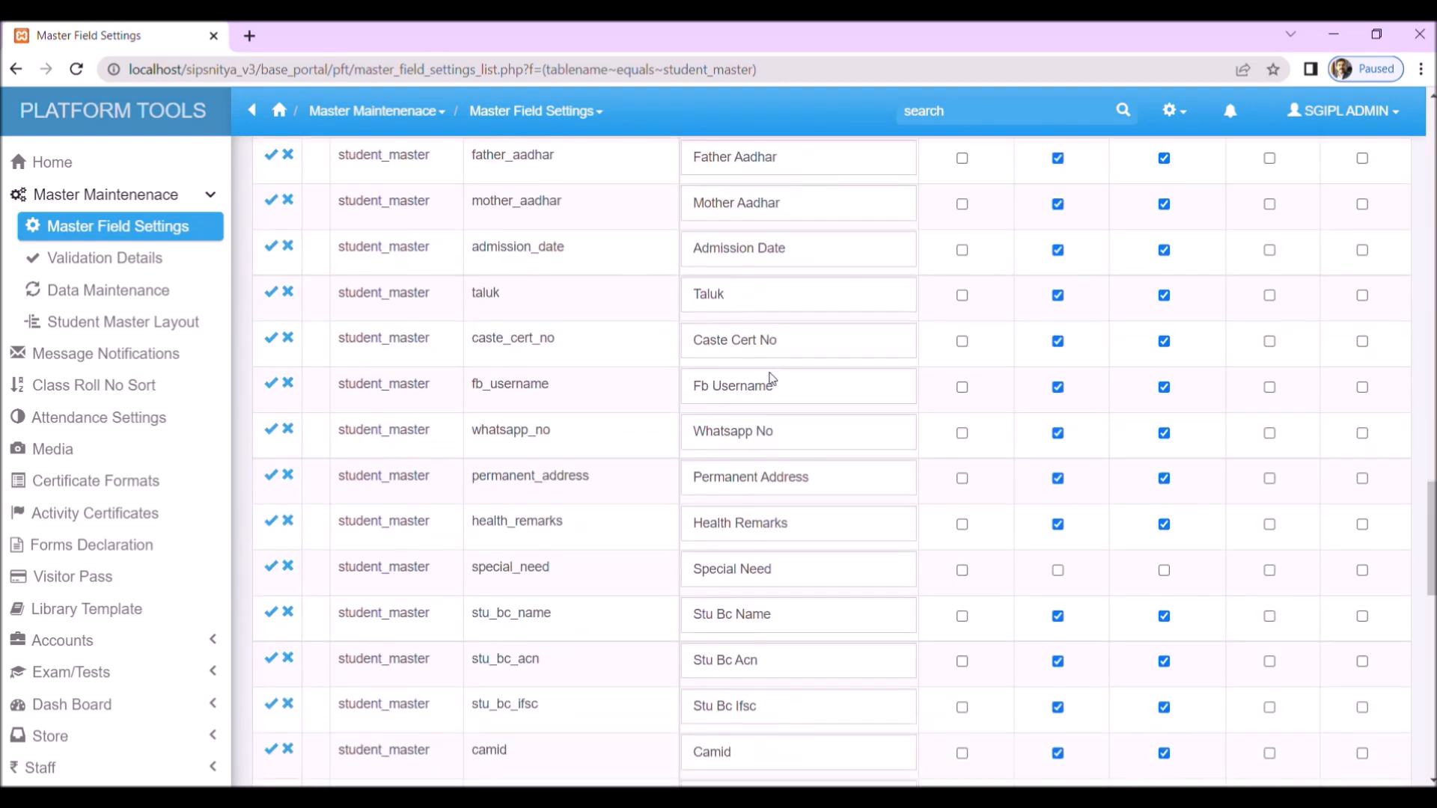
scroll(767, 372, up, 20)
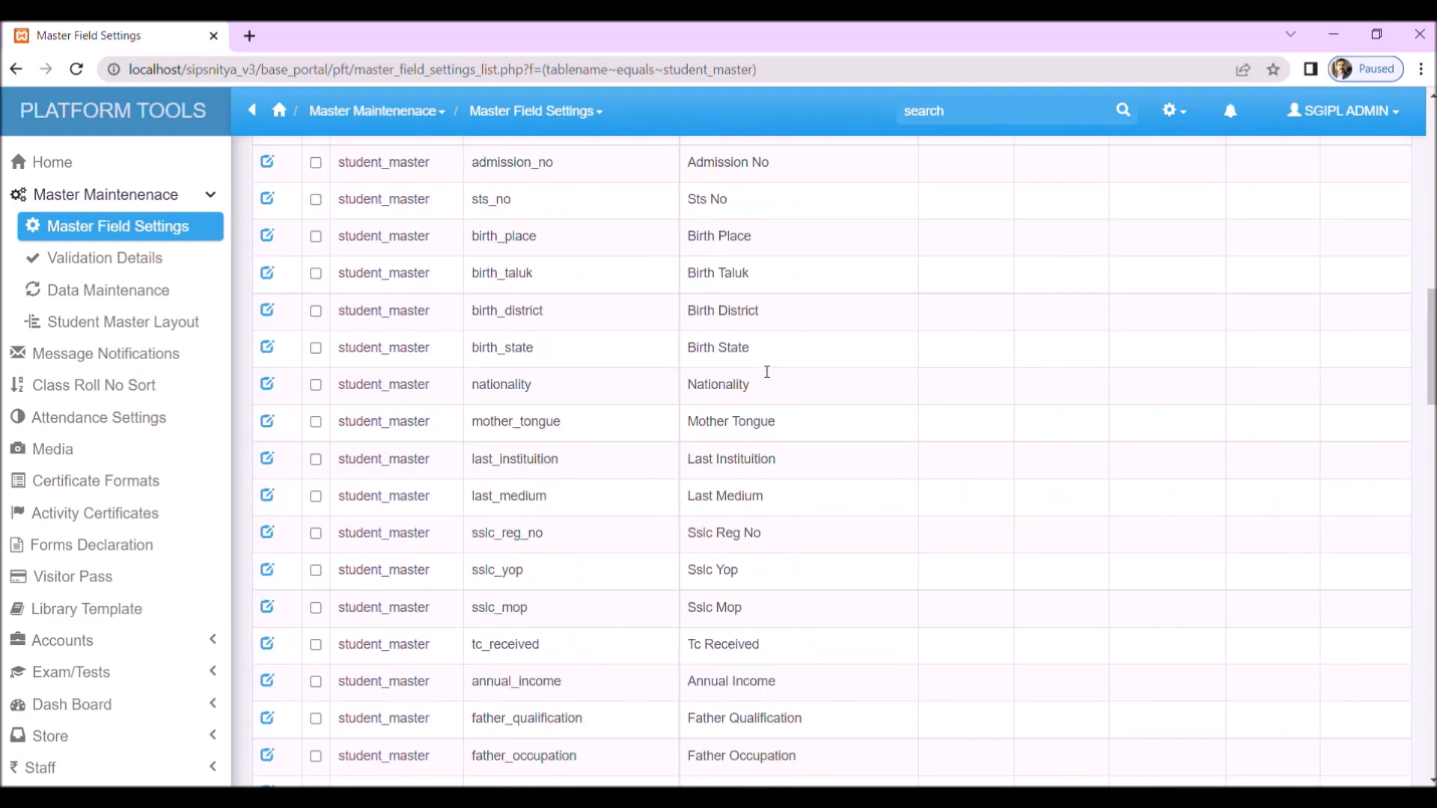
scroll(760, 364, up, 3)
scroll(759, 364, down, 20)
scroll(760, 365, down, 8)
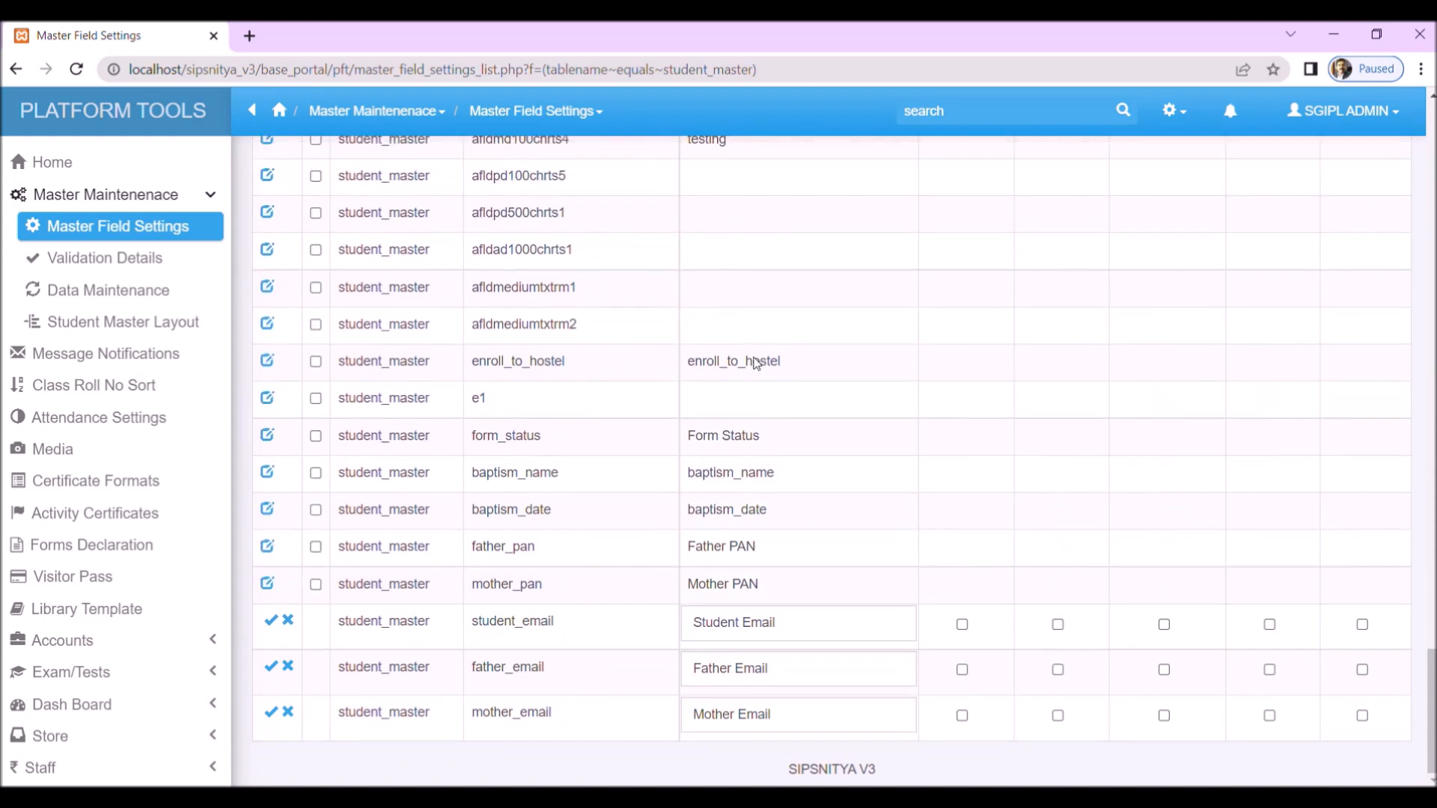
scroll(757, 362, up, 10)
scroll(757, 363, up, 10)
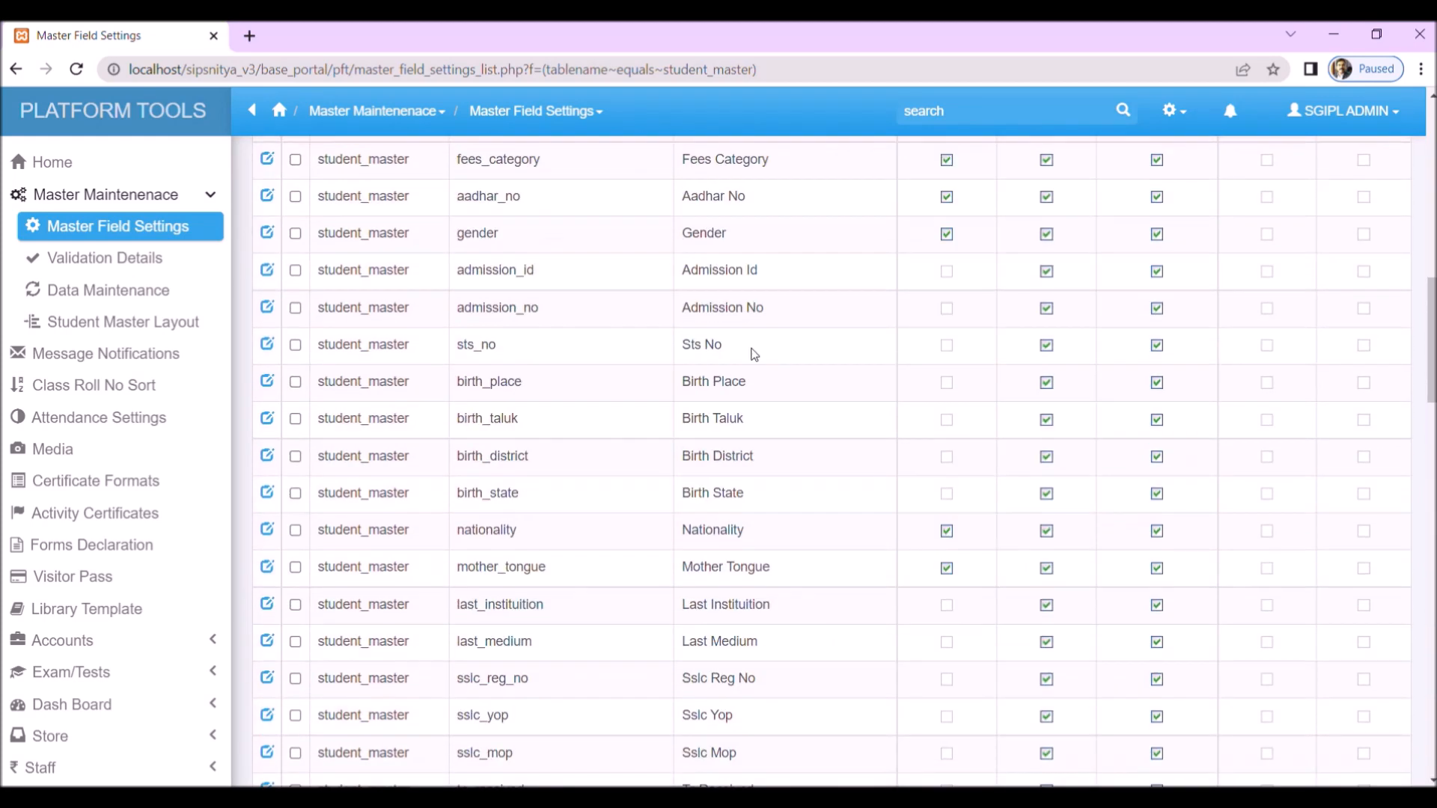
Step: Open a new Student Master entry form by way of the dashboard's student records
click(98, 176)
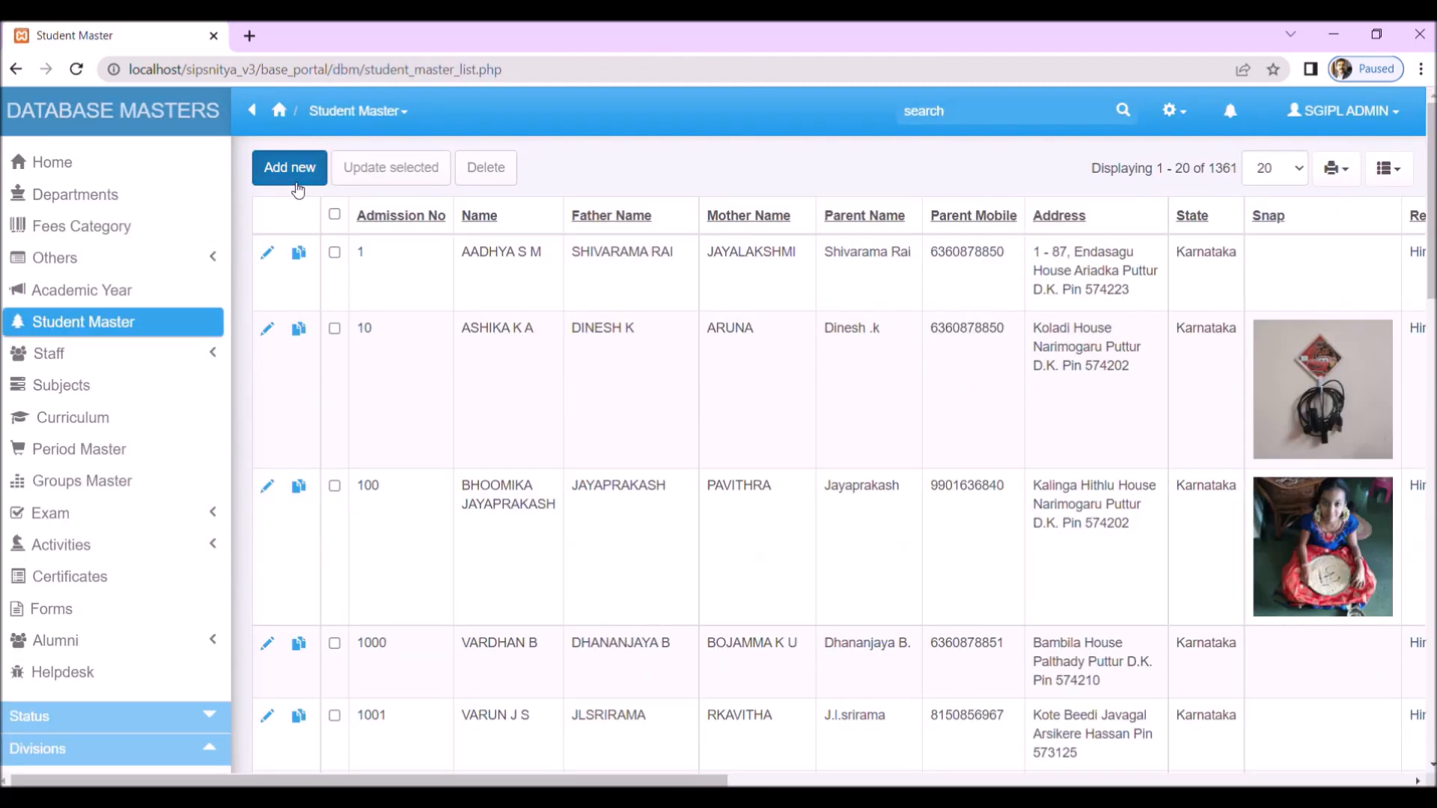
click(297, 187)
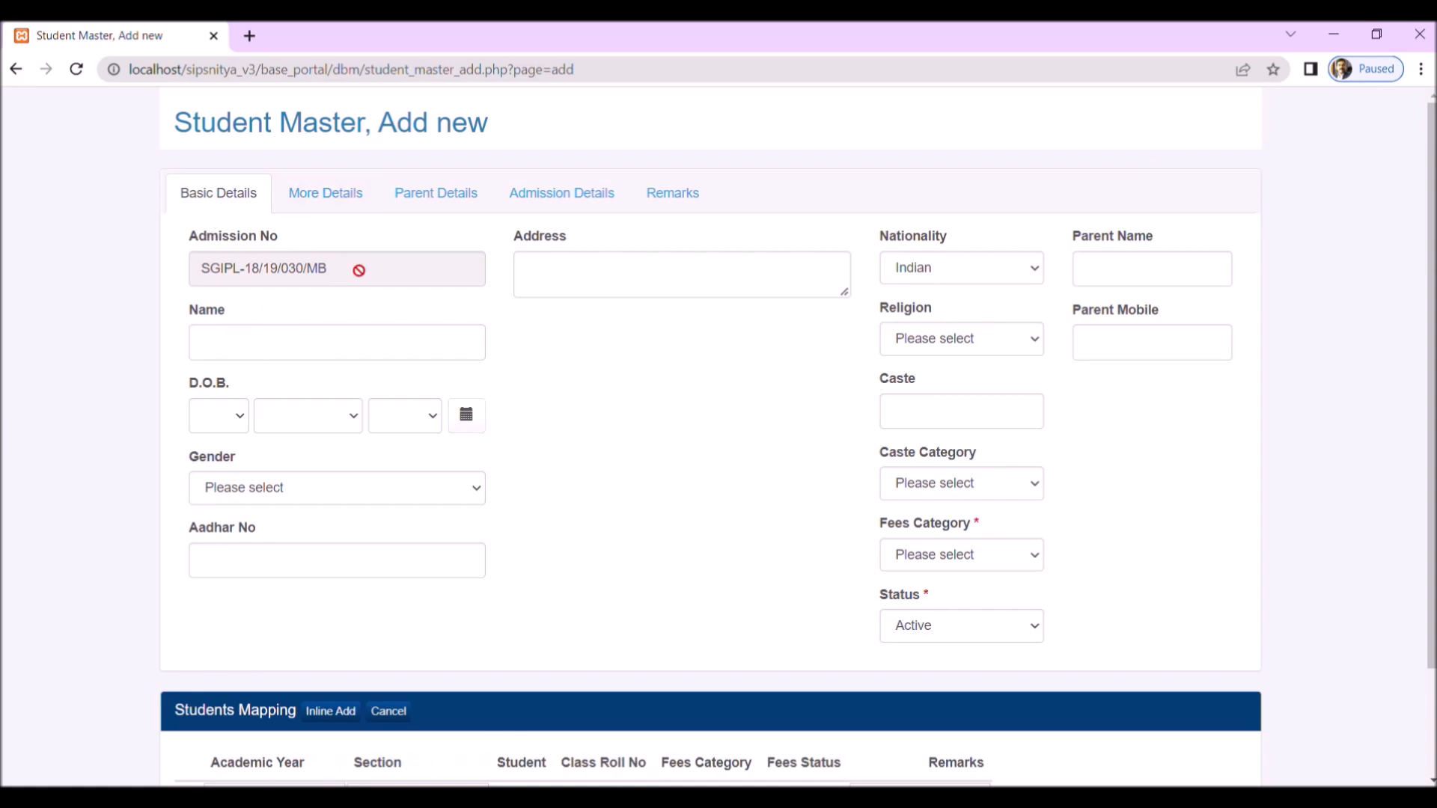
Step: Examine the add form's More Details, Parent Details, Admission Details and Remarks sections, plus the Name, Parent Name and Parent Mobile fields
click(329, 200)
click(457, 195)
click(599, 193)
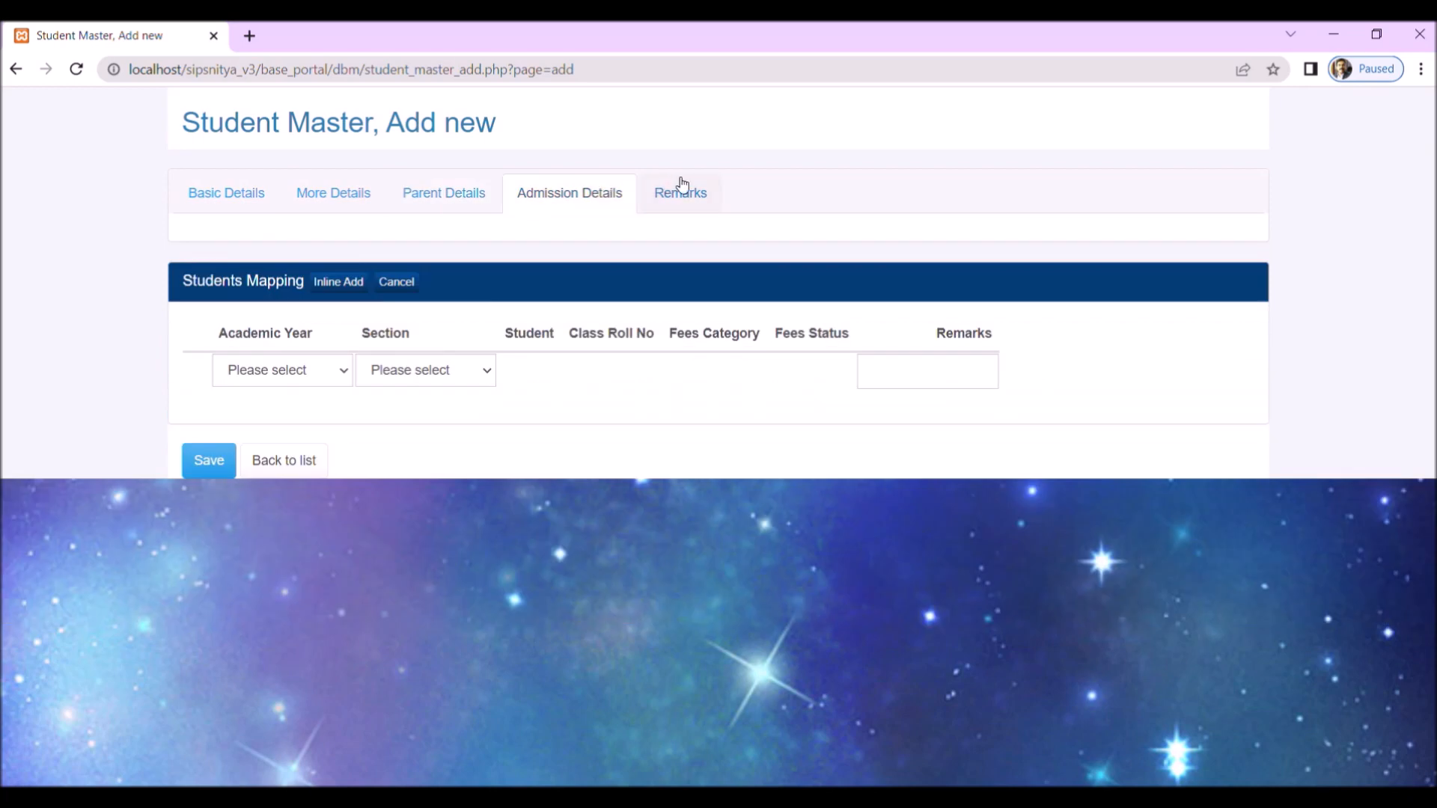
click(684, 189)
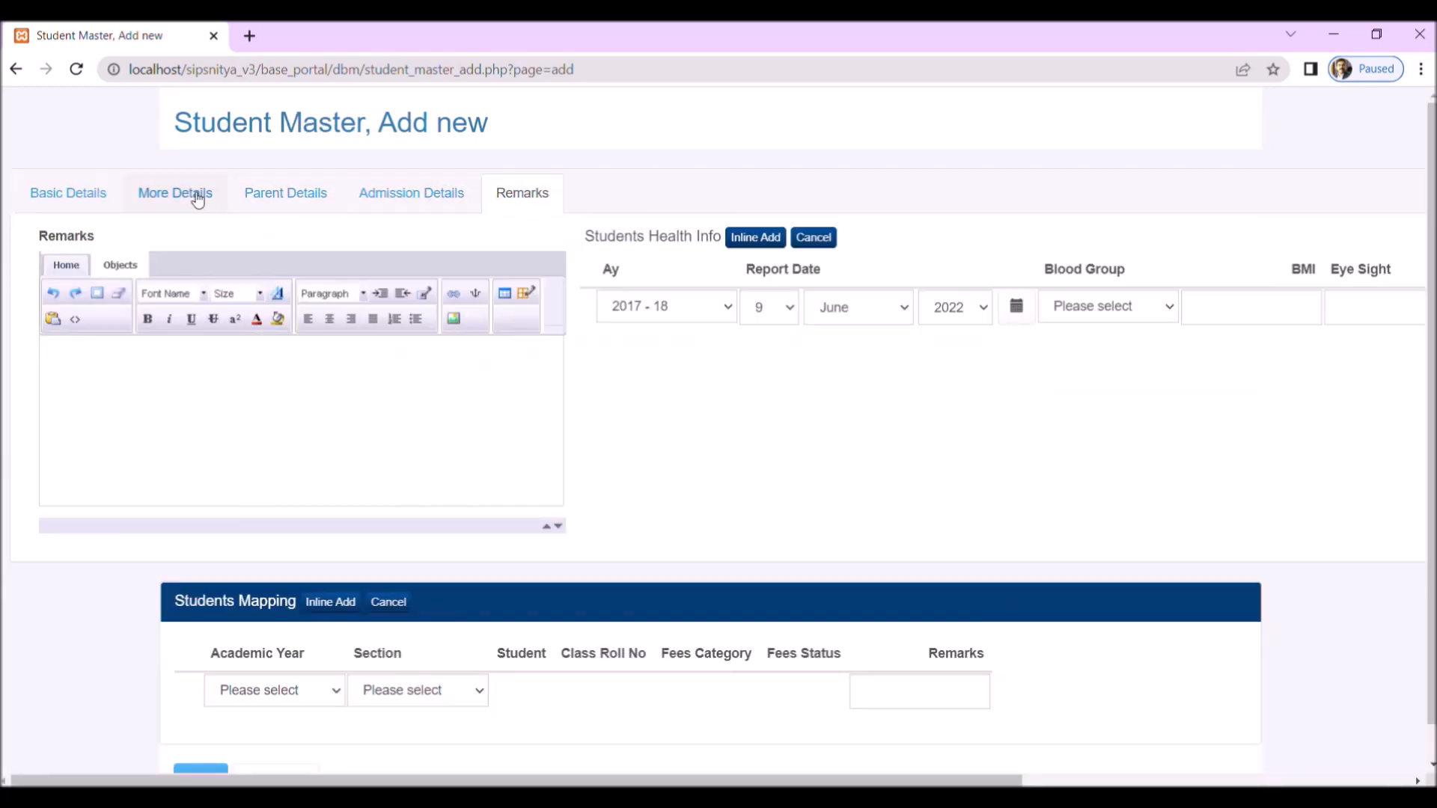
click(80, 196)
click(212, 343)
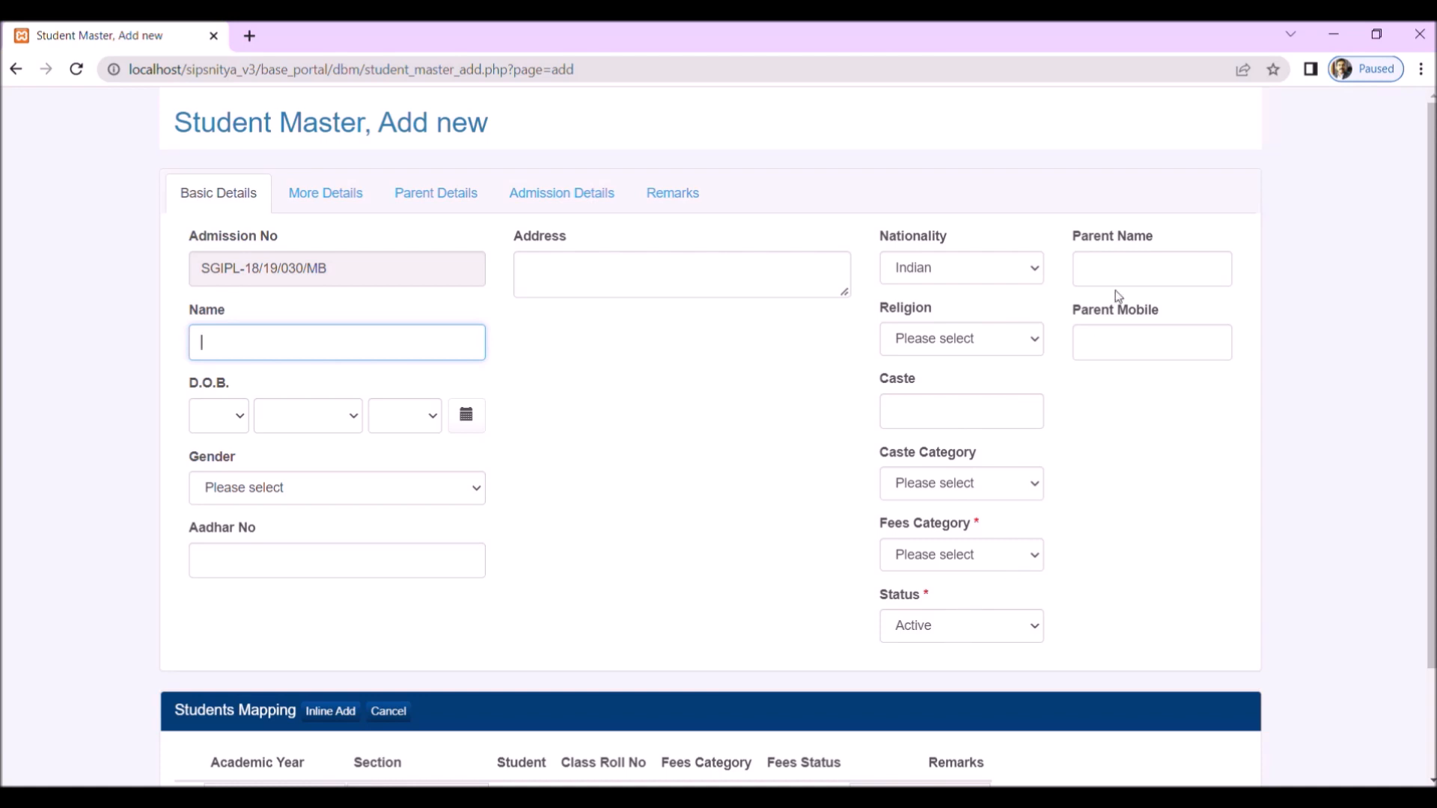
click(1150, 345)
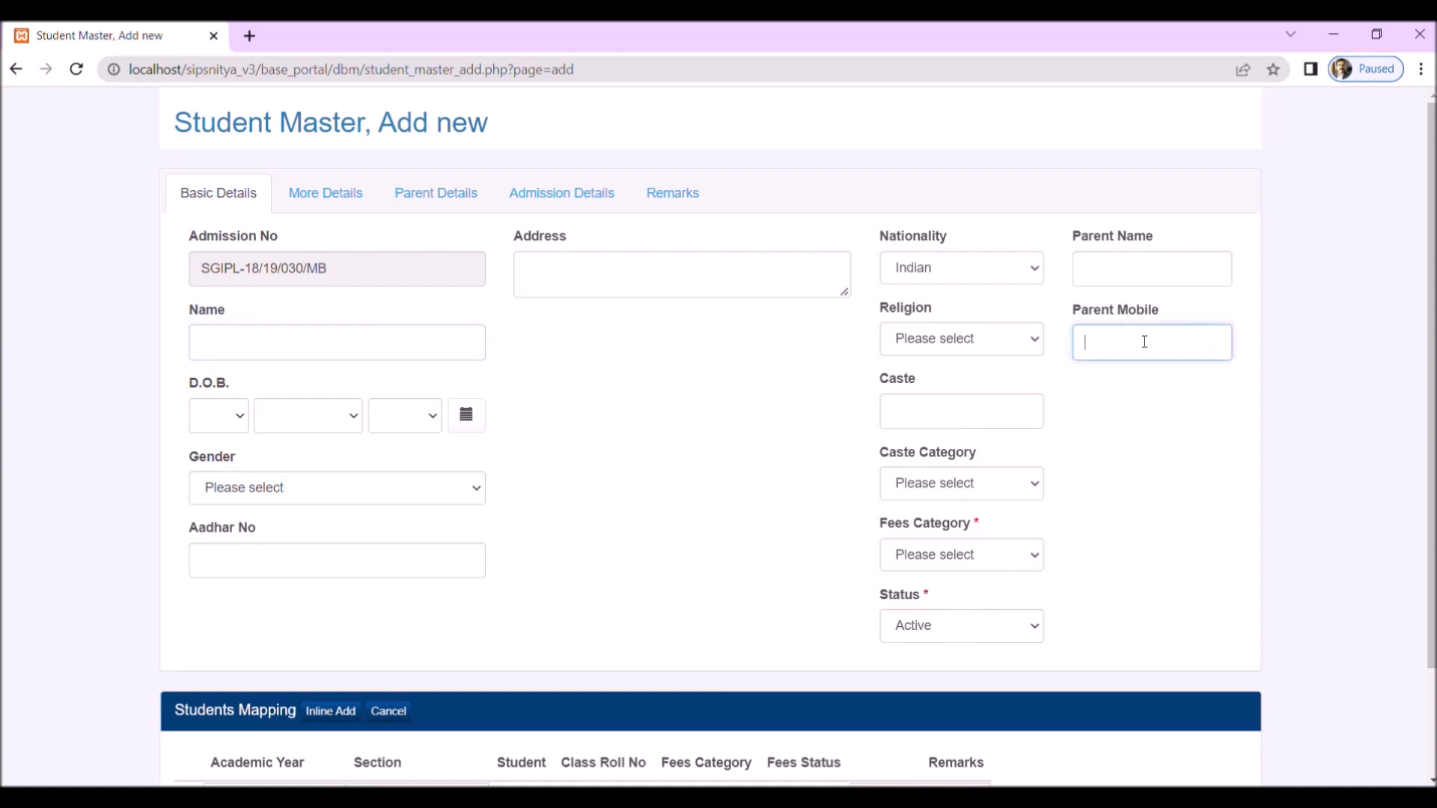
click(1113, 273)
click(1128, 358)
Step: Fill in the student's Name as STUDENT NAME in uppercase letters
click(364, 357)
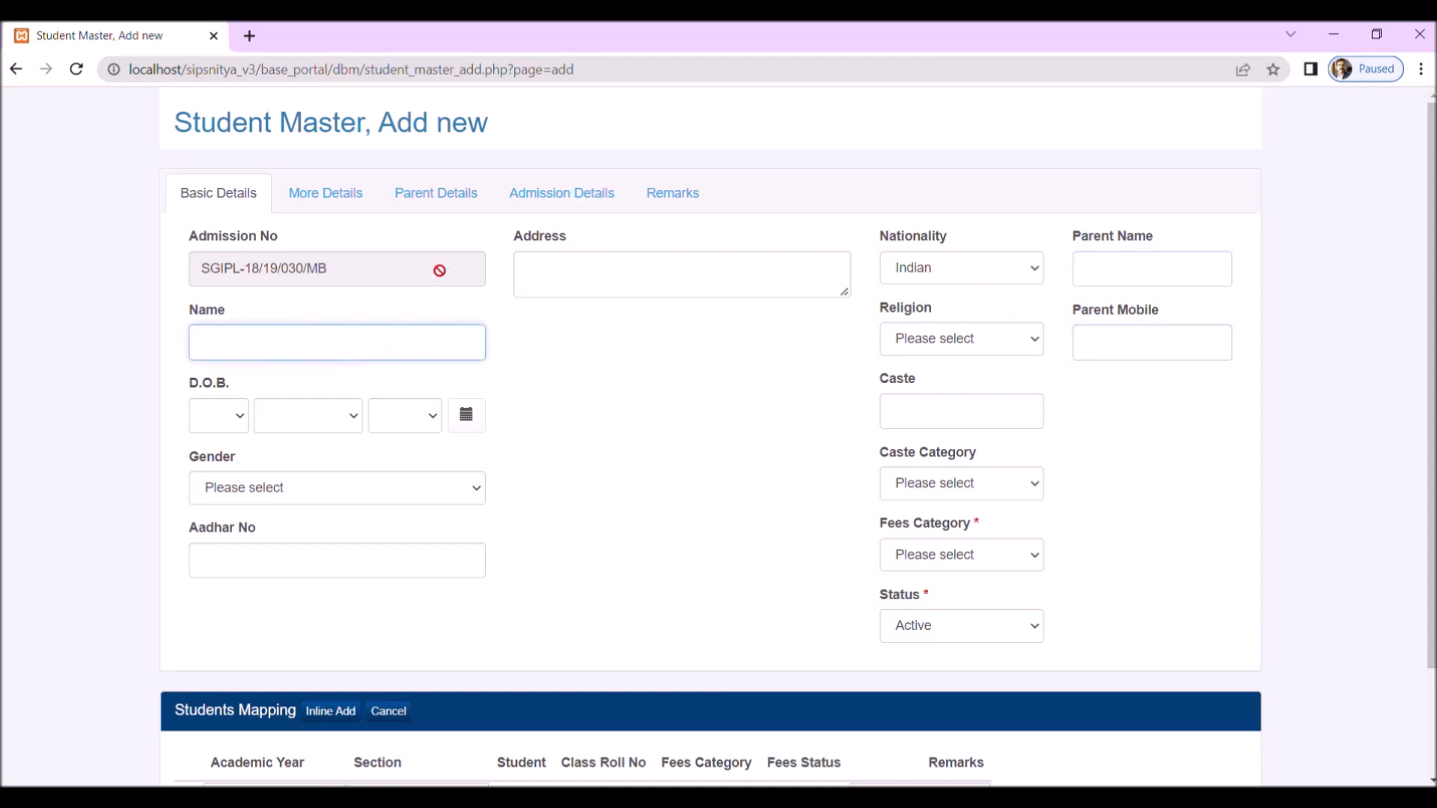
scroll(572, 484, down, 2)
scroll(574, 485, up, 2)
text(Student Name)
click(464, 417)
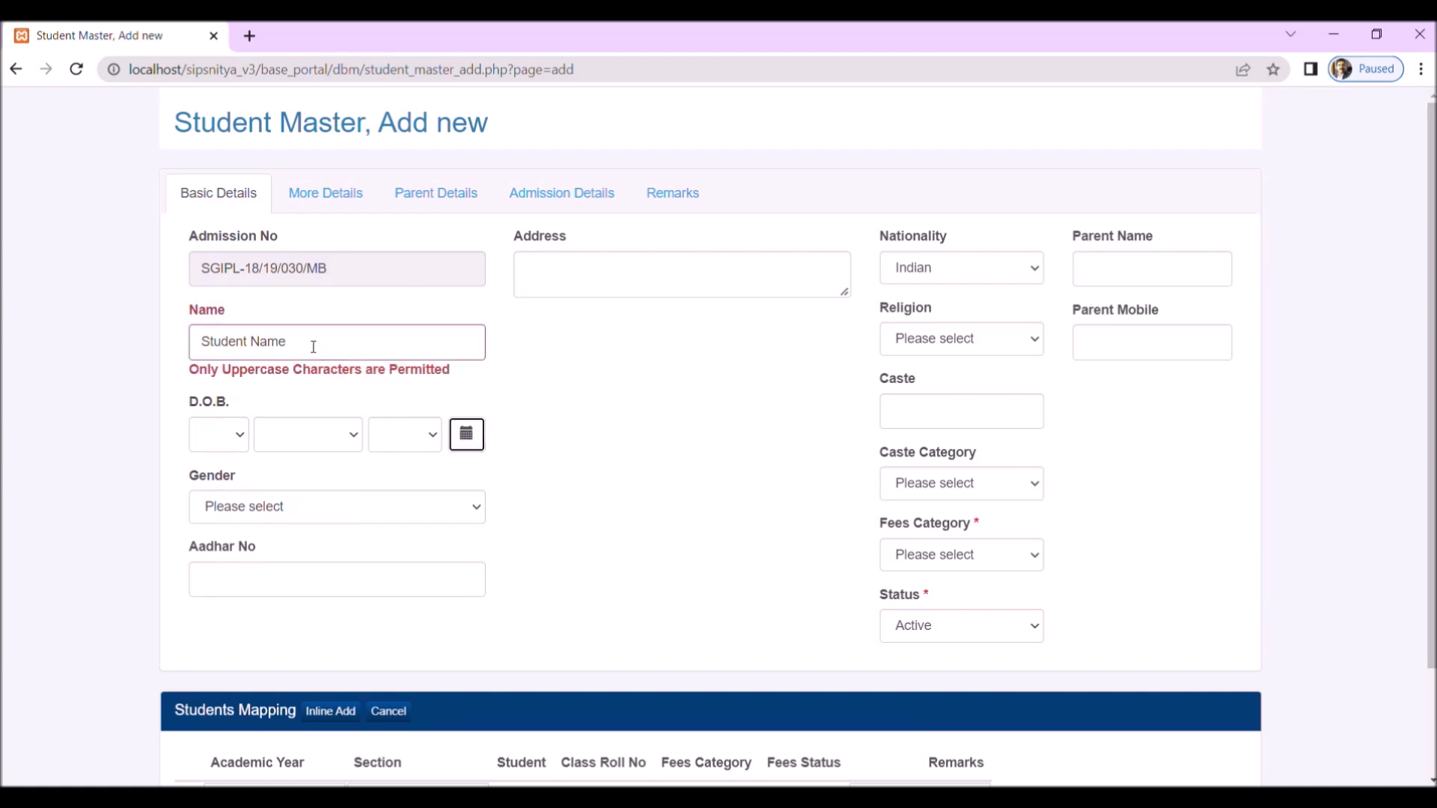
drag(313, 347, 32, 347)
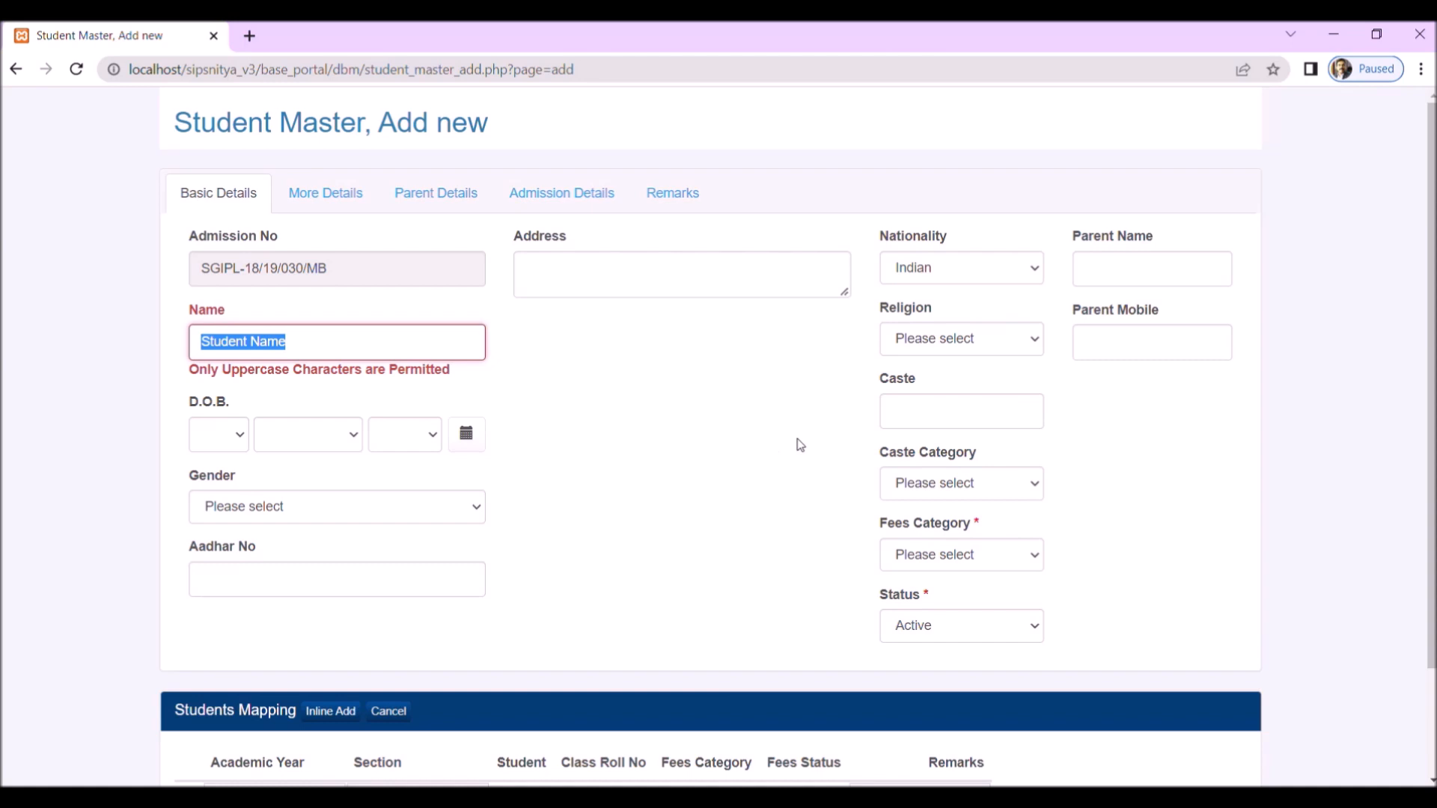
text(STUDENT NAME)
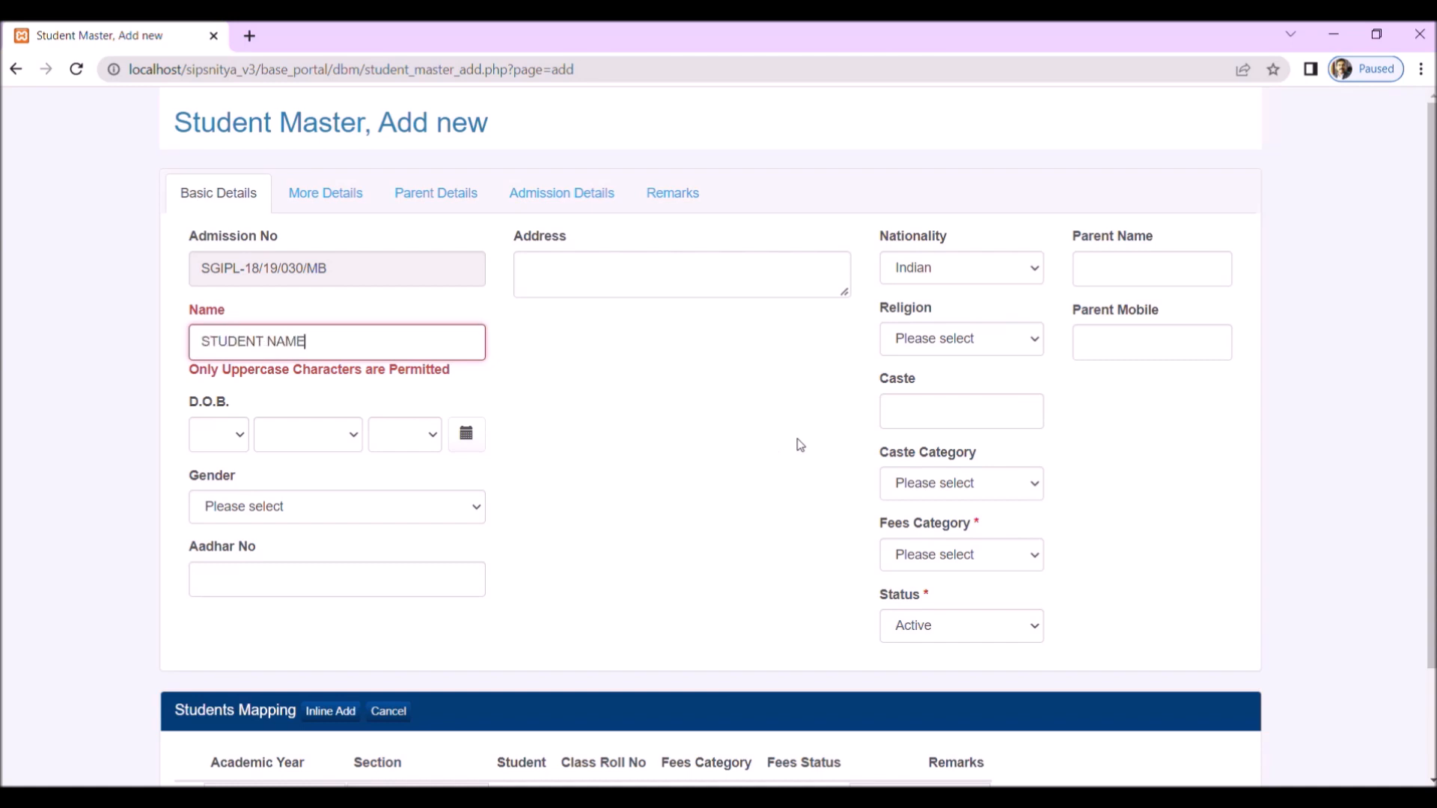
Step: Set the day, month and year of the student's date of birth
click(476, 440)
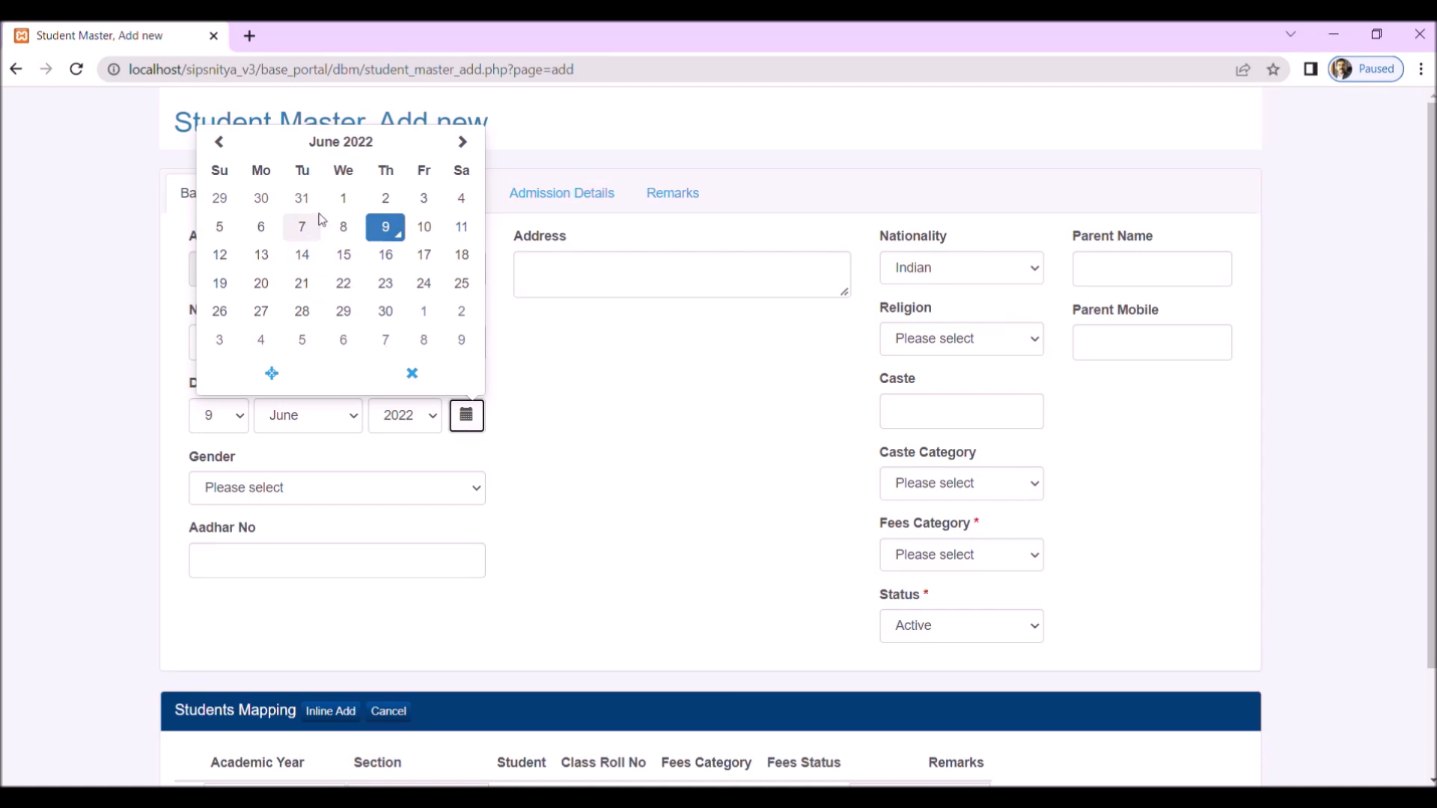
click(345, 201)
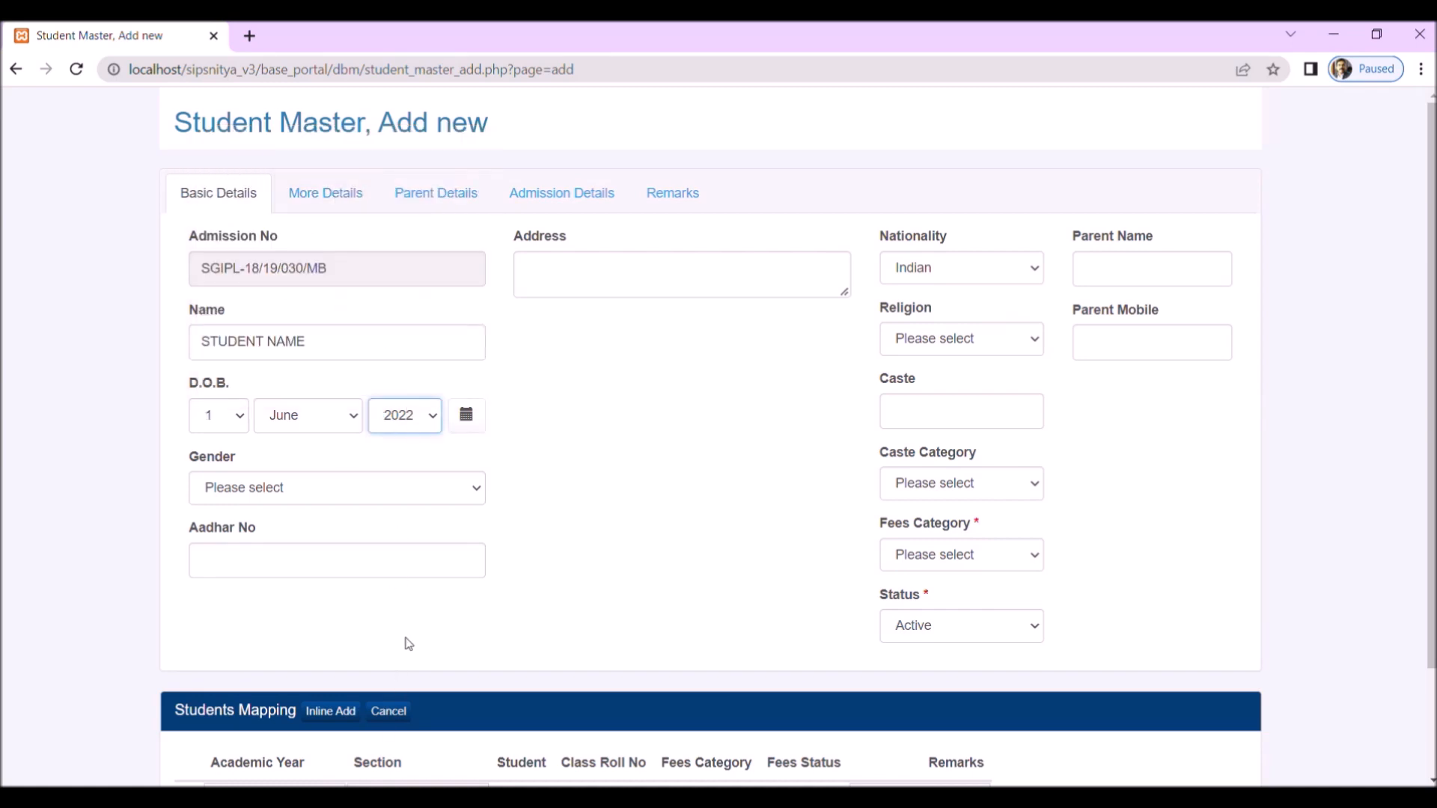
click(405, 662)
click(317, 426)
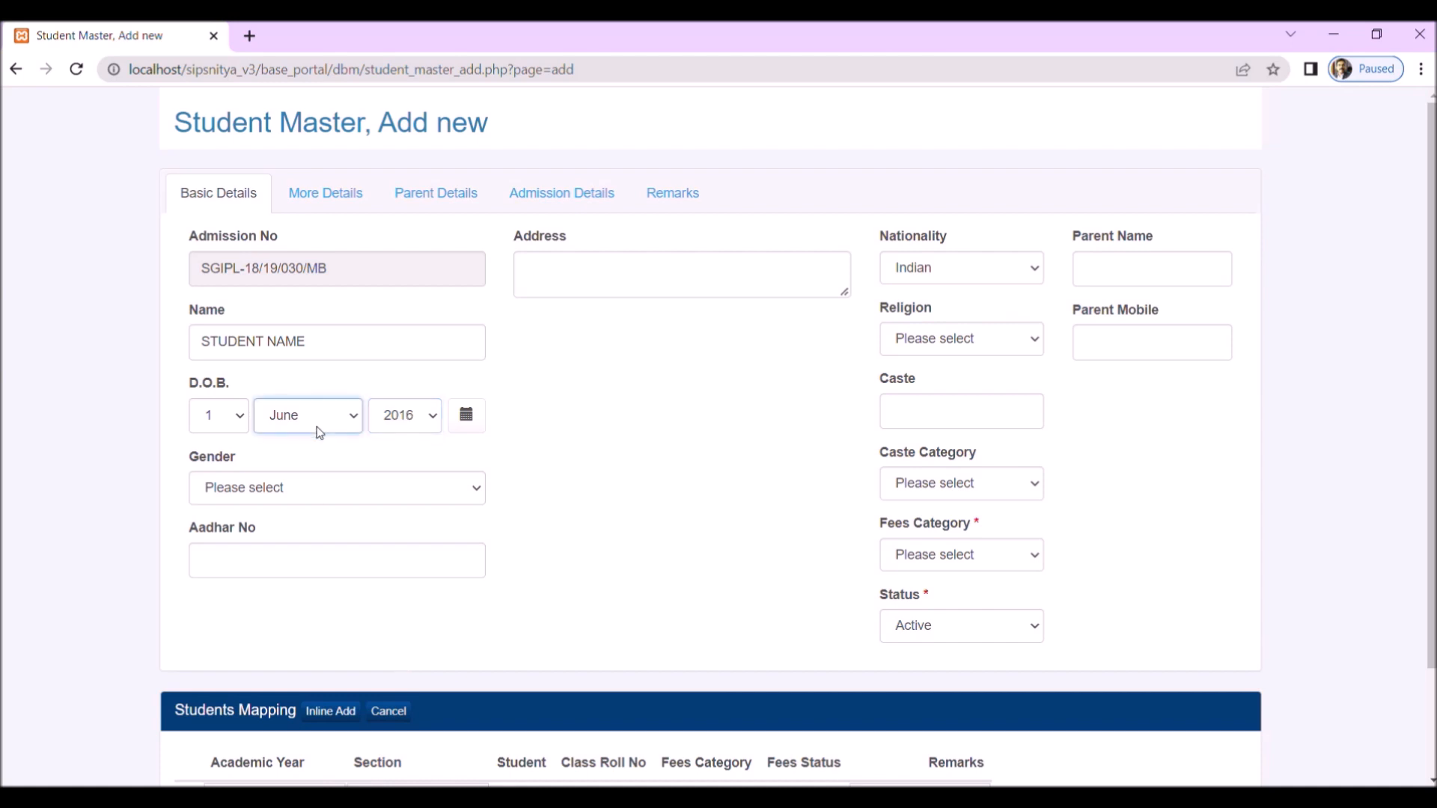
click(307, 490)
Step: Set the student's Gender to Male and enter the student's Aadhar number
click(380, 488)
click(300, 540)
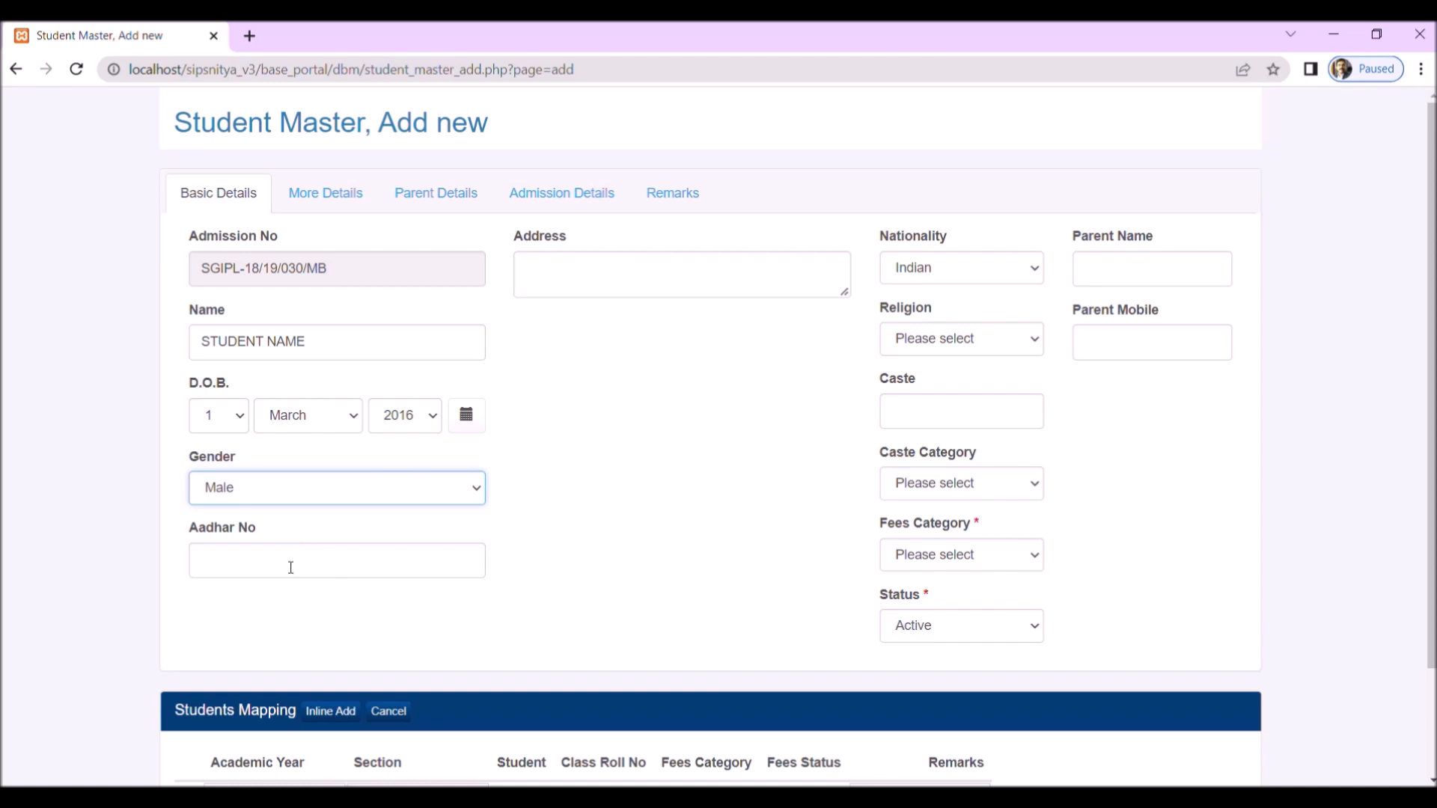
click(276, 565)
text(123456789012)
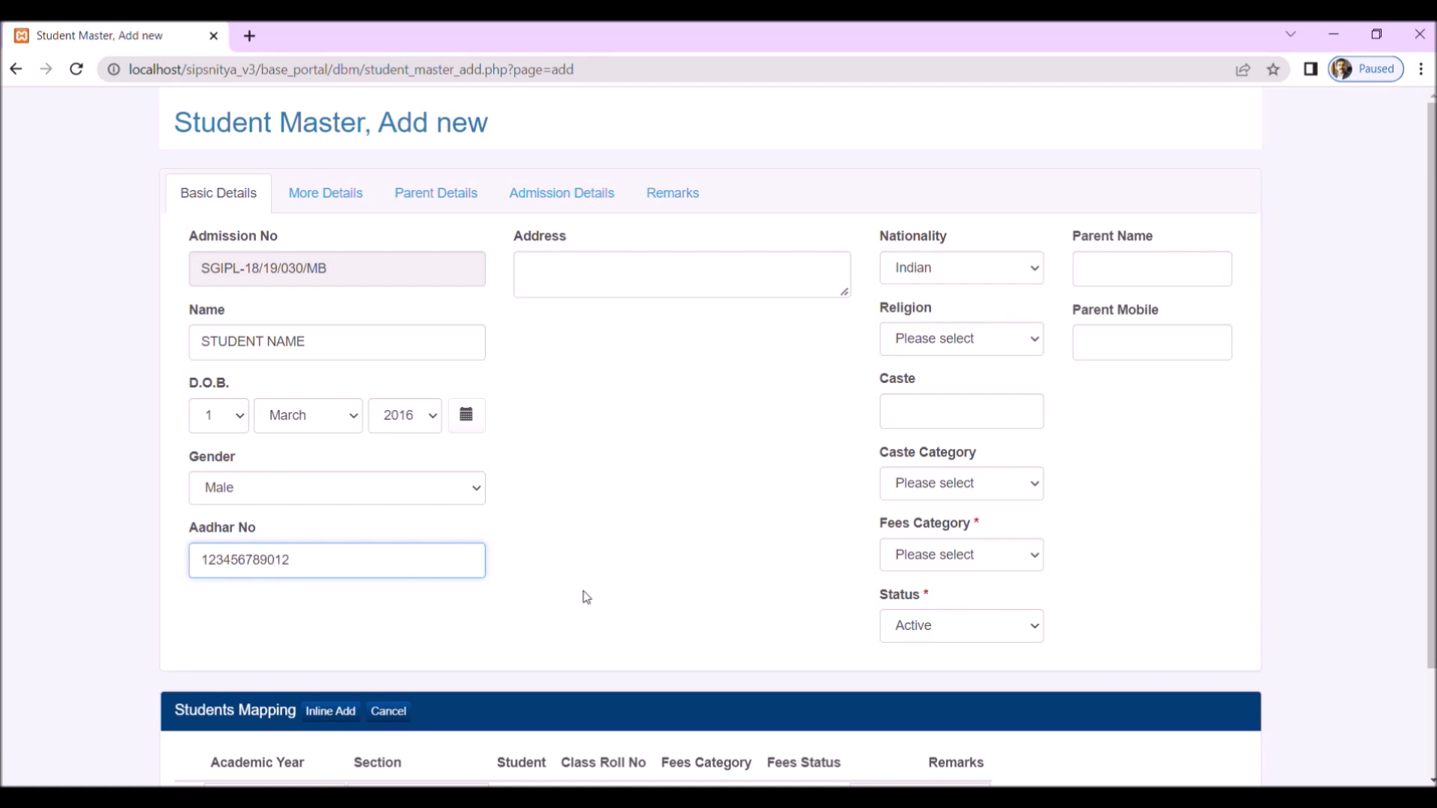
click(612, 565)
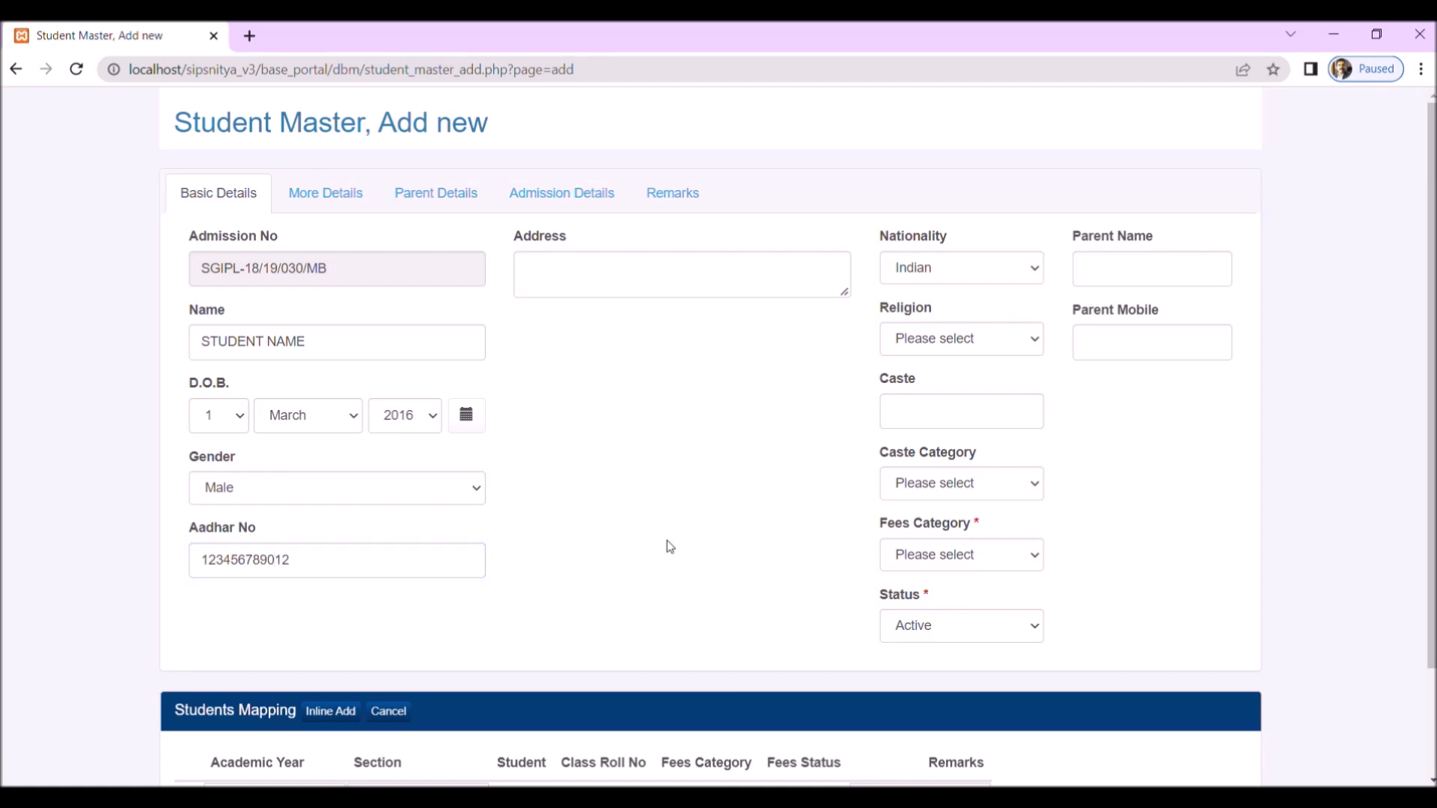
Step: Enter the student's full postal address in the Address field
click(679, 284)
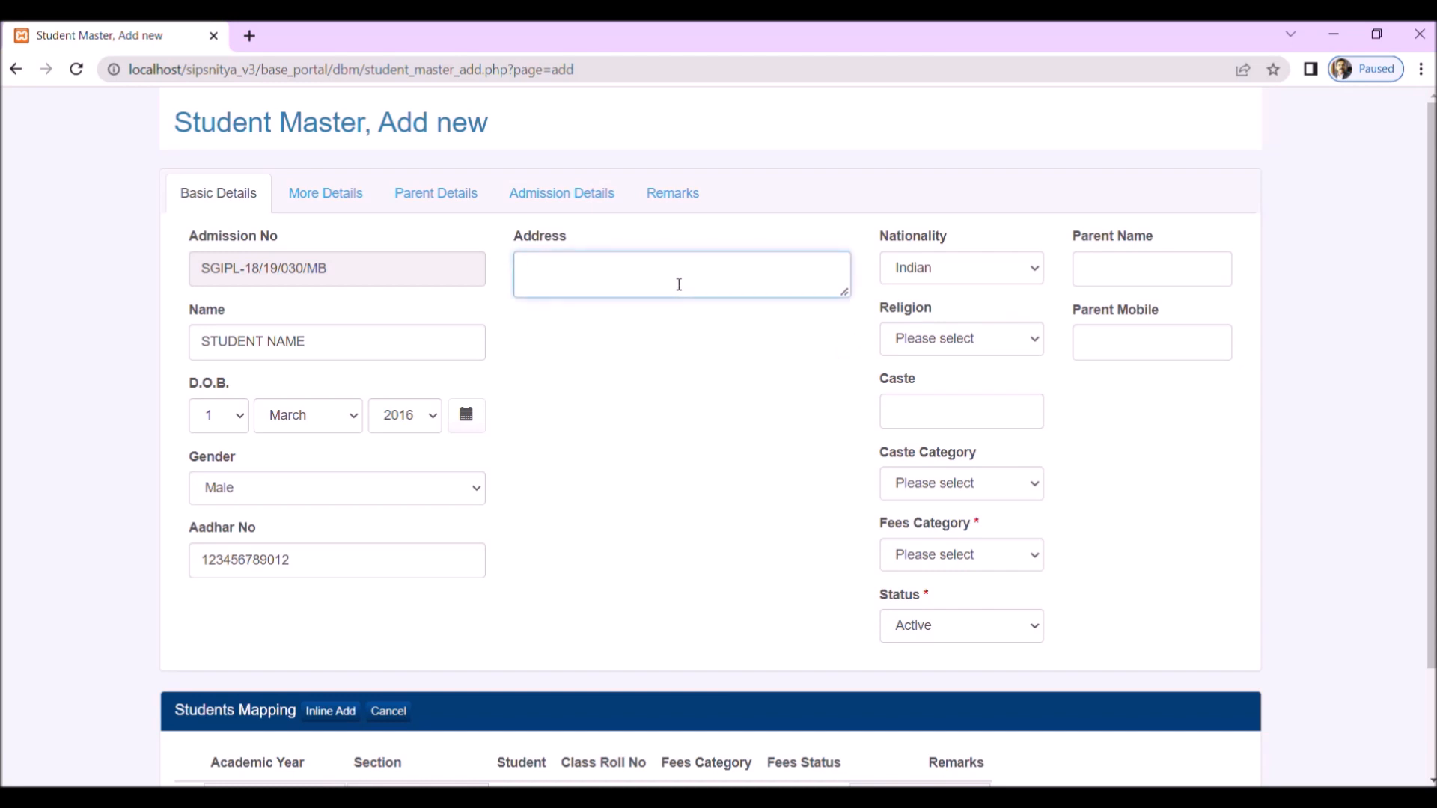
text(ABC Line, ABC Housing Colony)
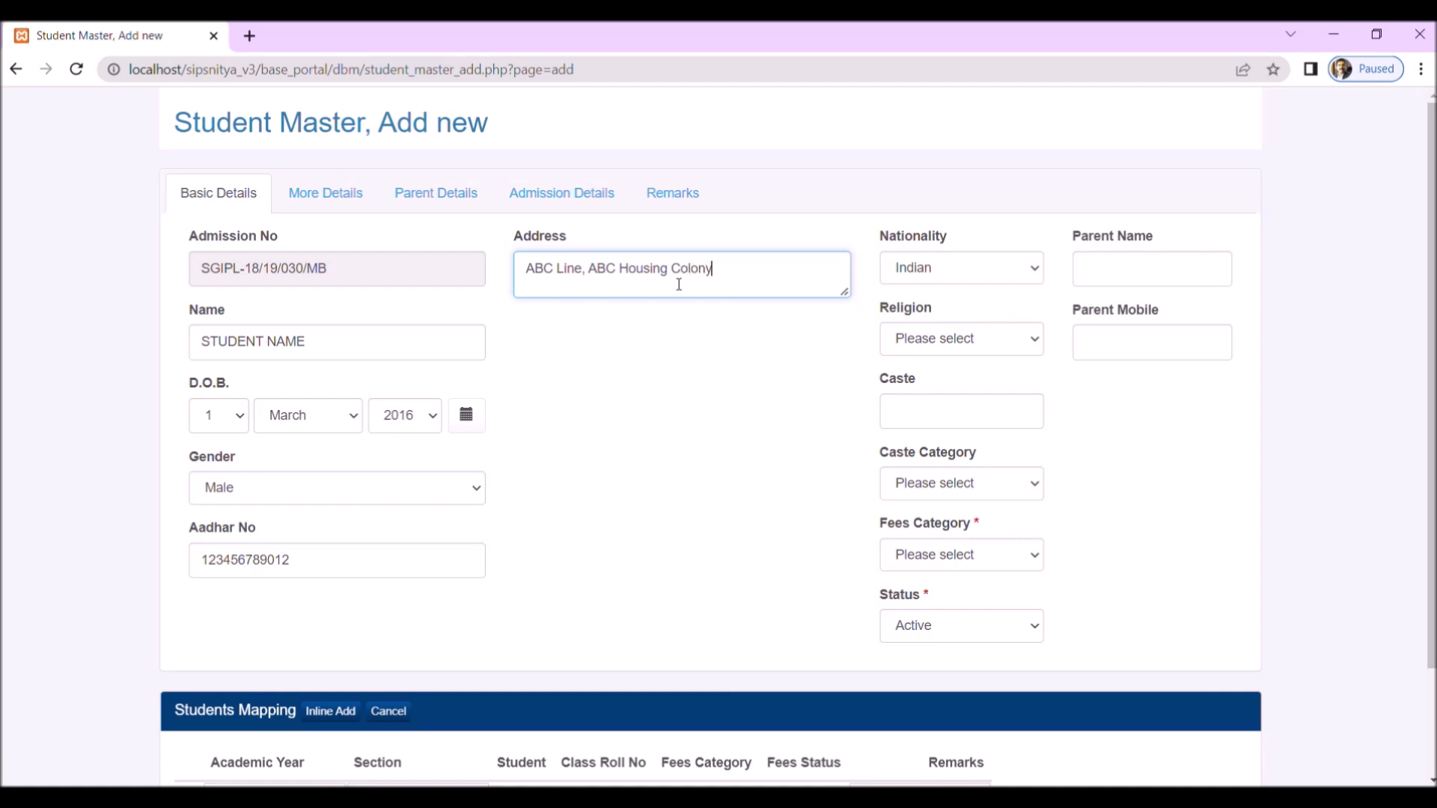
text(, Mysore)
Step: Set Religion to Hindu, Caste Category to General and Fees Category to a New Admission option
click(976, 341)
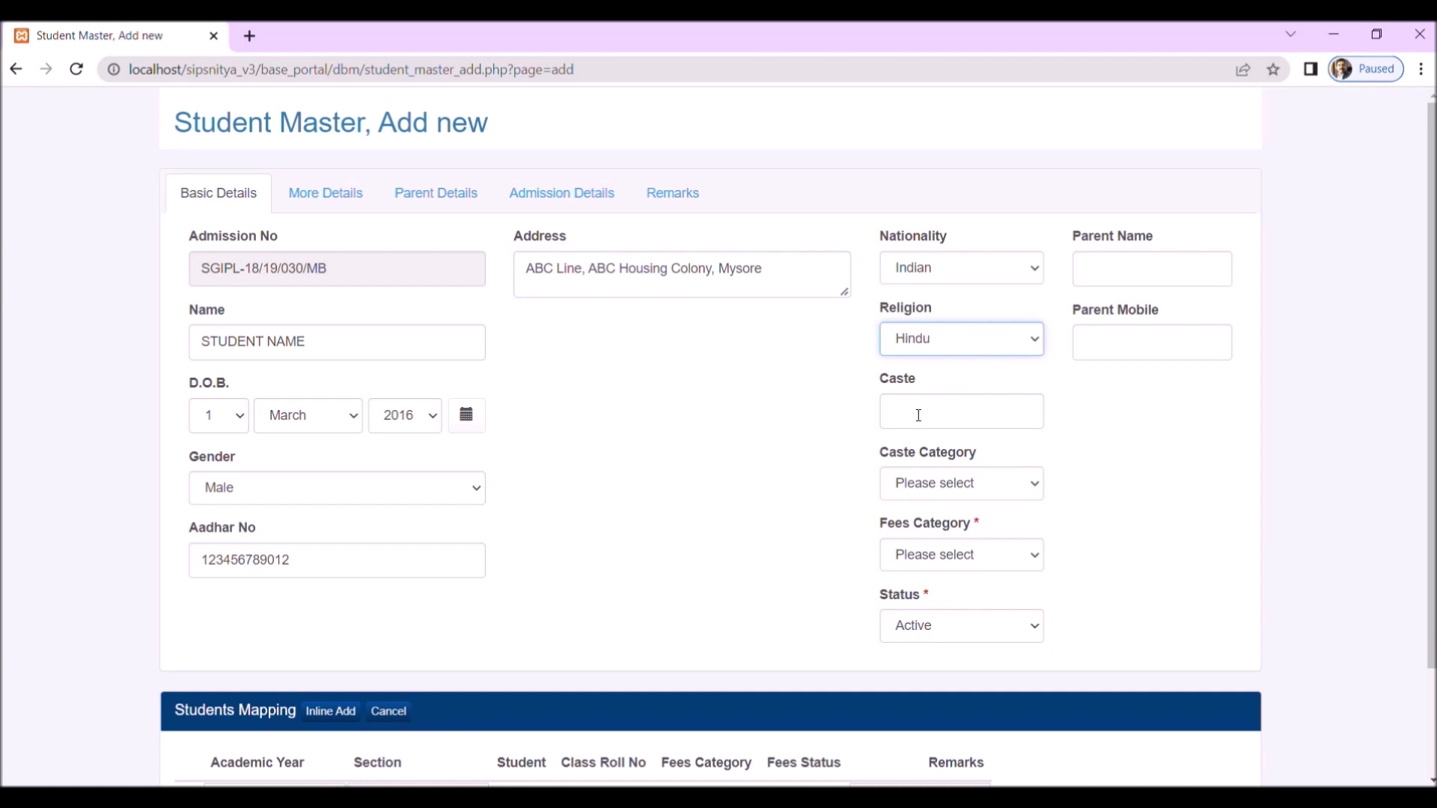
click(984, 484)
click(937, 615)
click(980, 555)
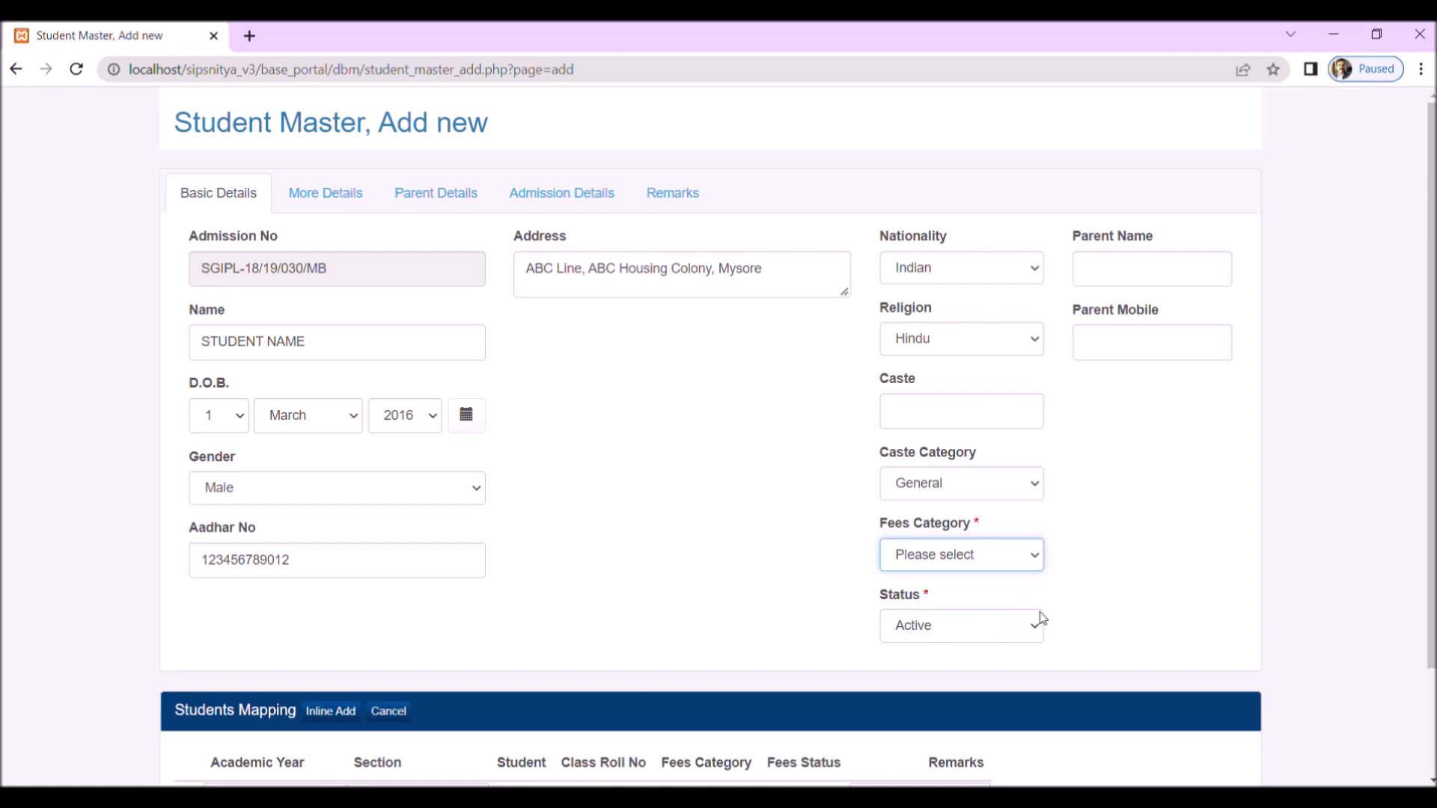
key(Down)
Step: Fill in the parent's name and mobile number
click(1123, 270)
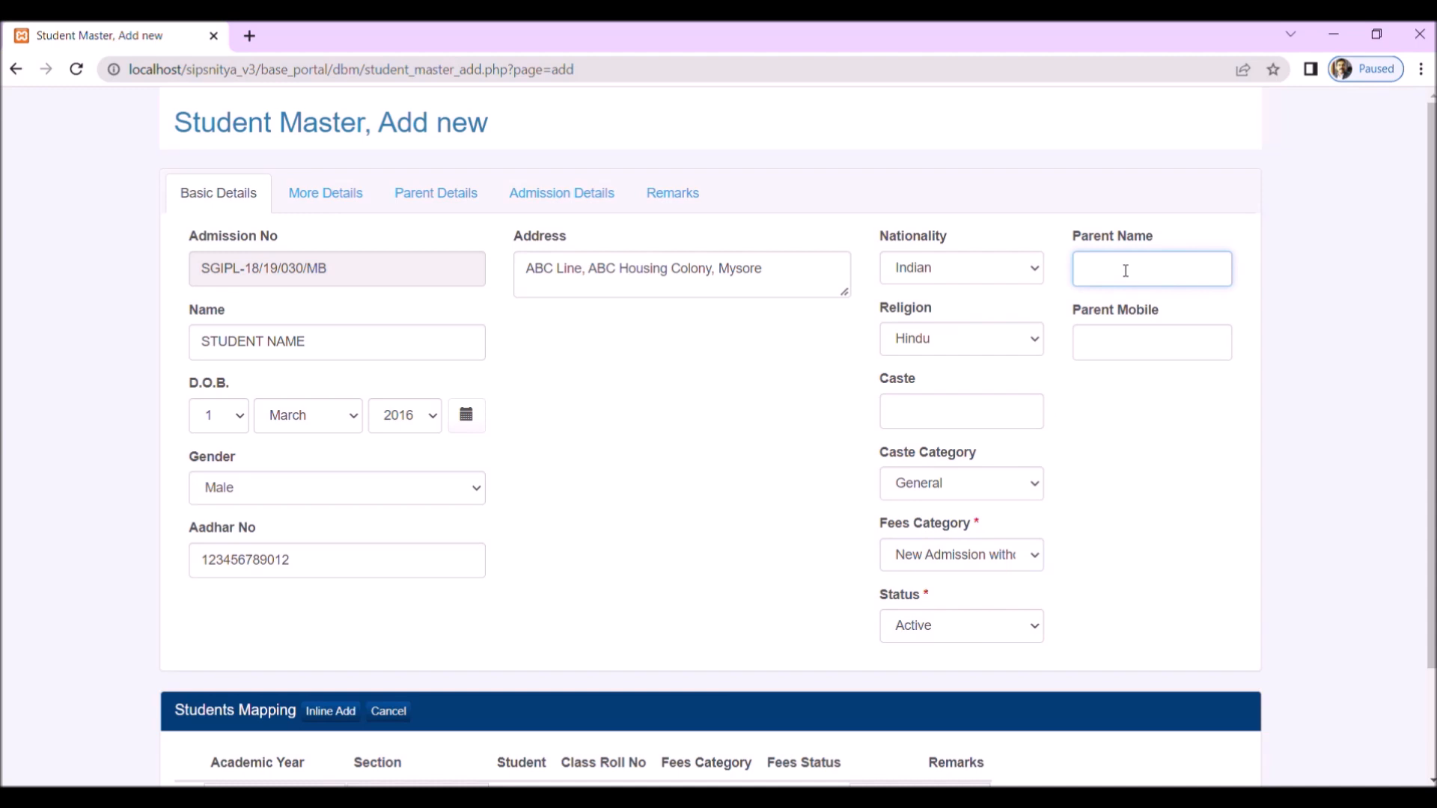
text(Parent Name)
click(1144, 357)
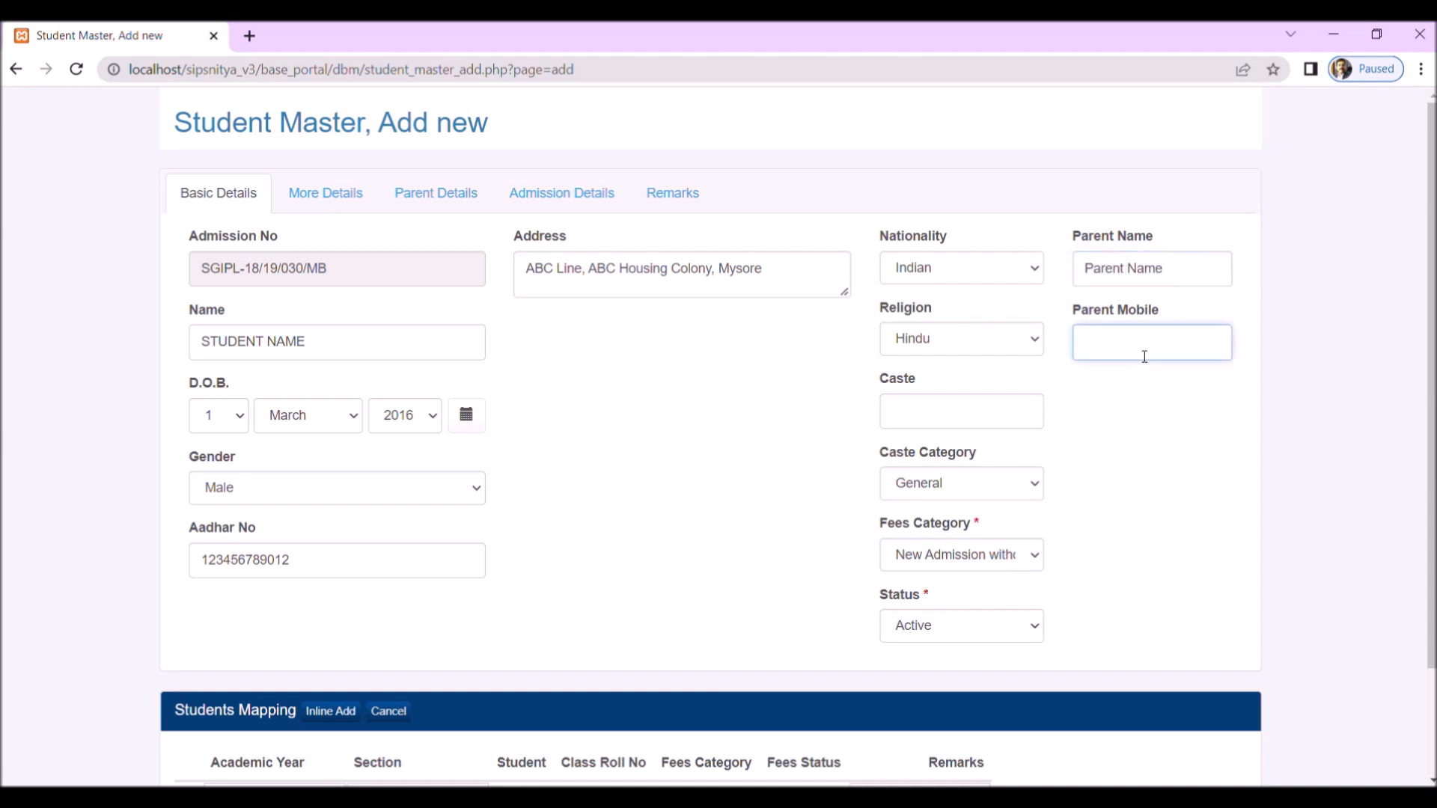
text(9876543210)
Step: Map the student to academic year 2017 - 18 and a 1ST STD section, and save the student record
scroll(706, 581, down, 2)
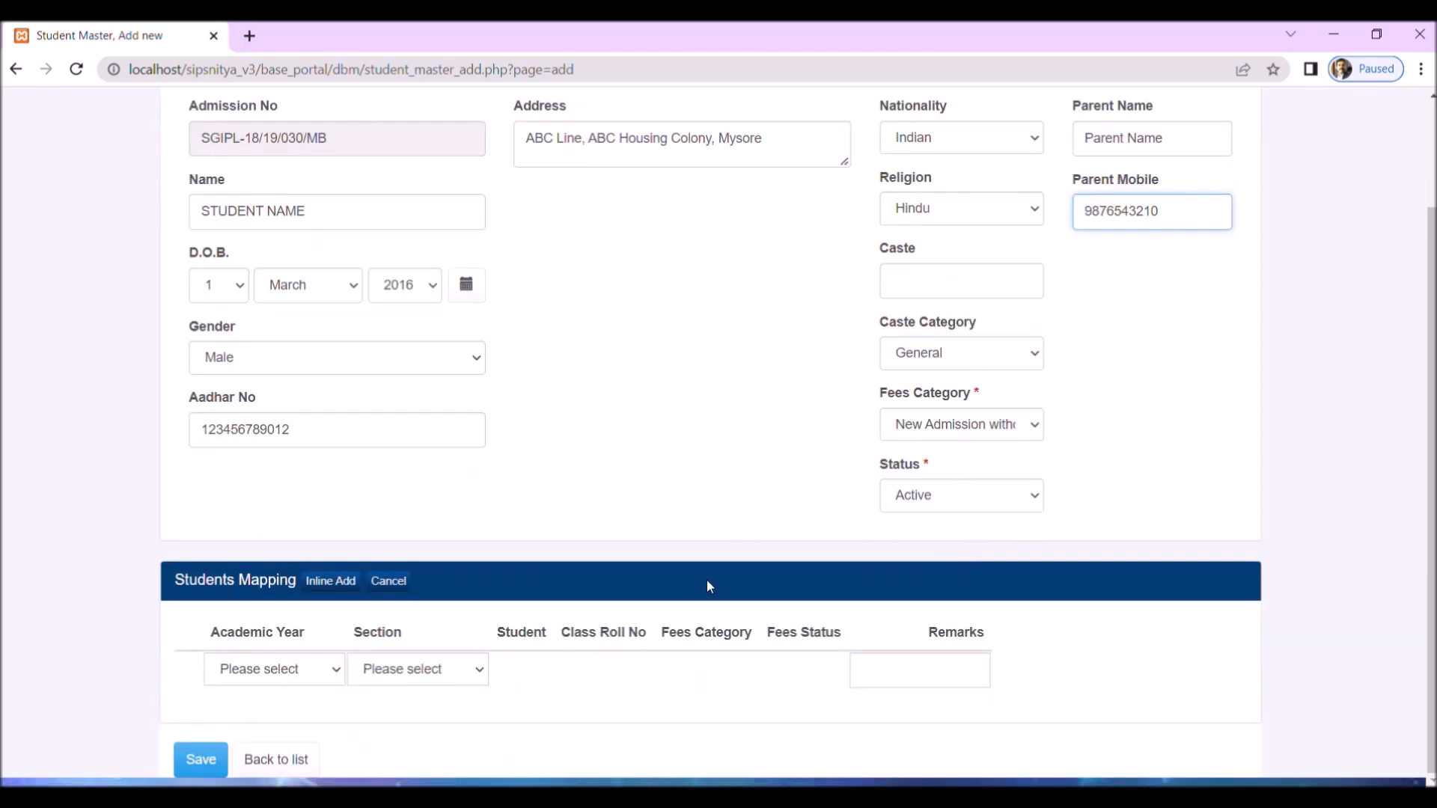
click(311, 681)
click(292, 711)
click(410, 677)
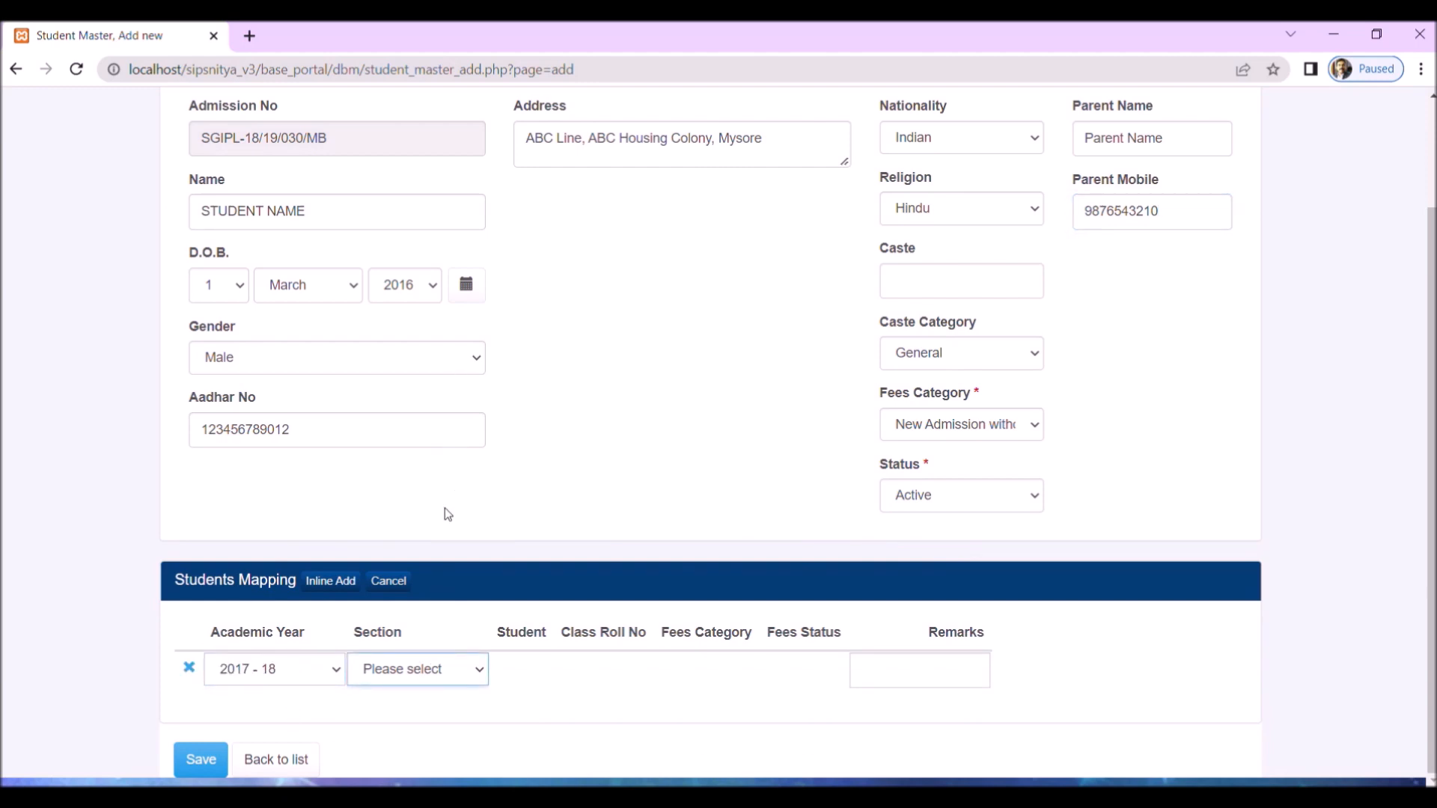
key(Down)
click(200, 767)
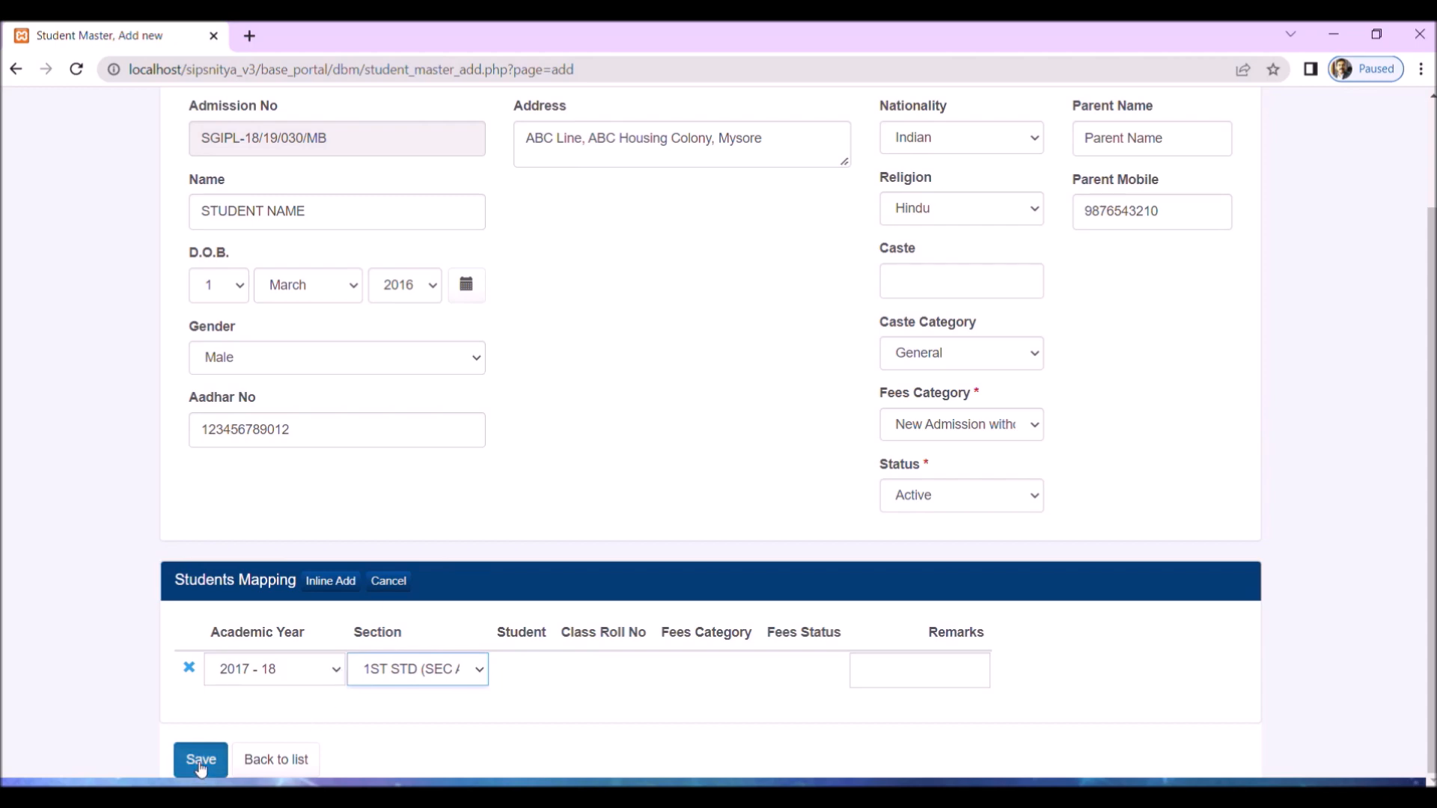
Step: Look over the saved student record and open the payment page for its Admission fee
scroll(195, 762, down, 5)
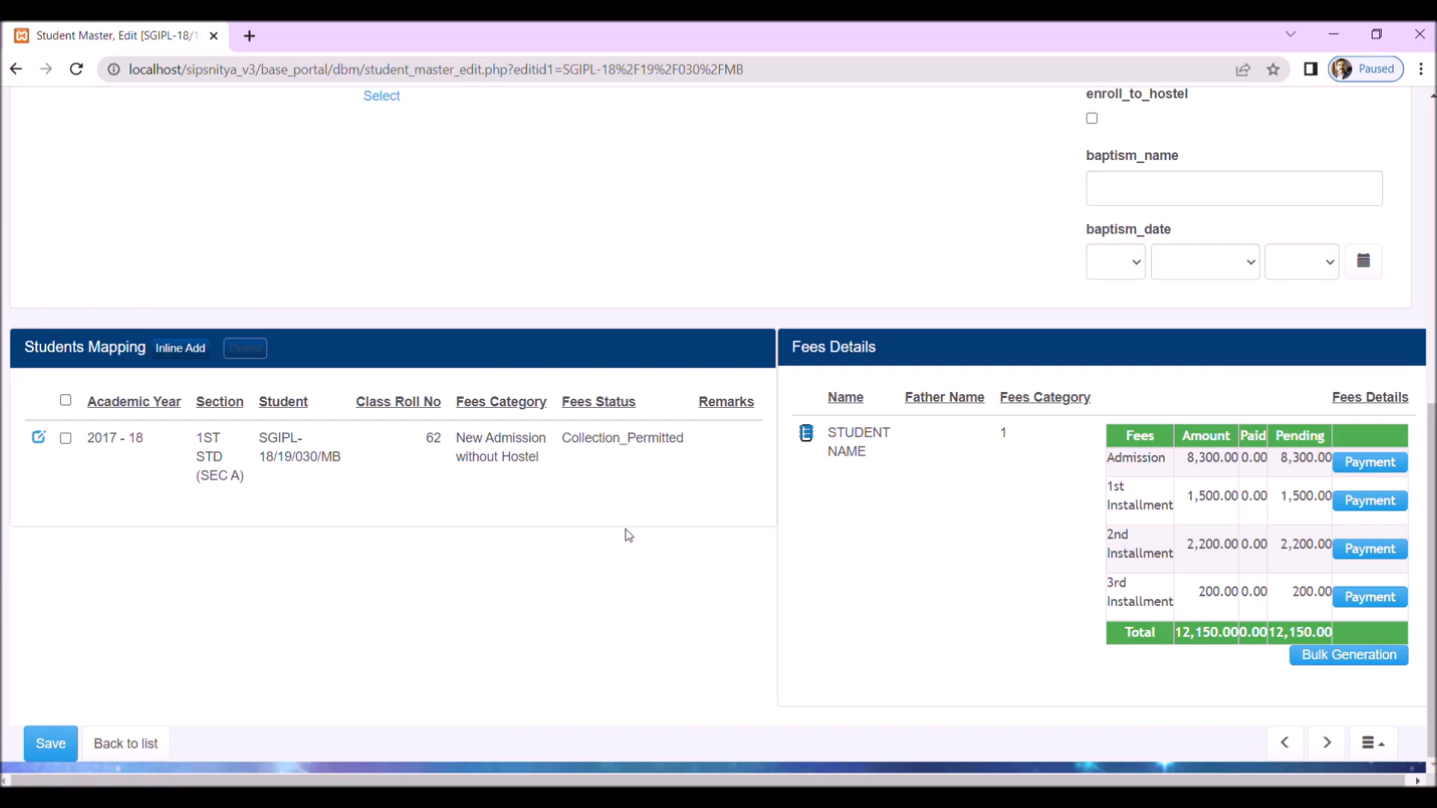
scroll(629, 535, up, 8)
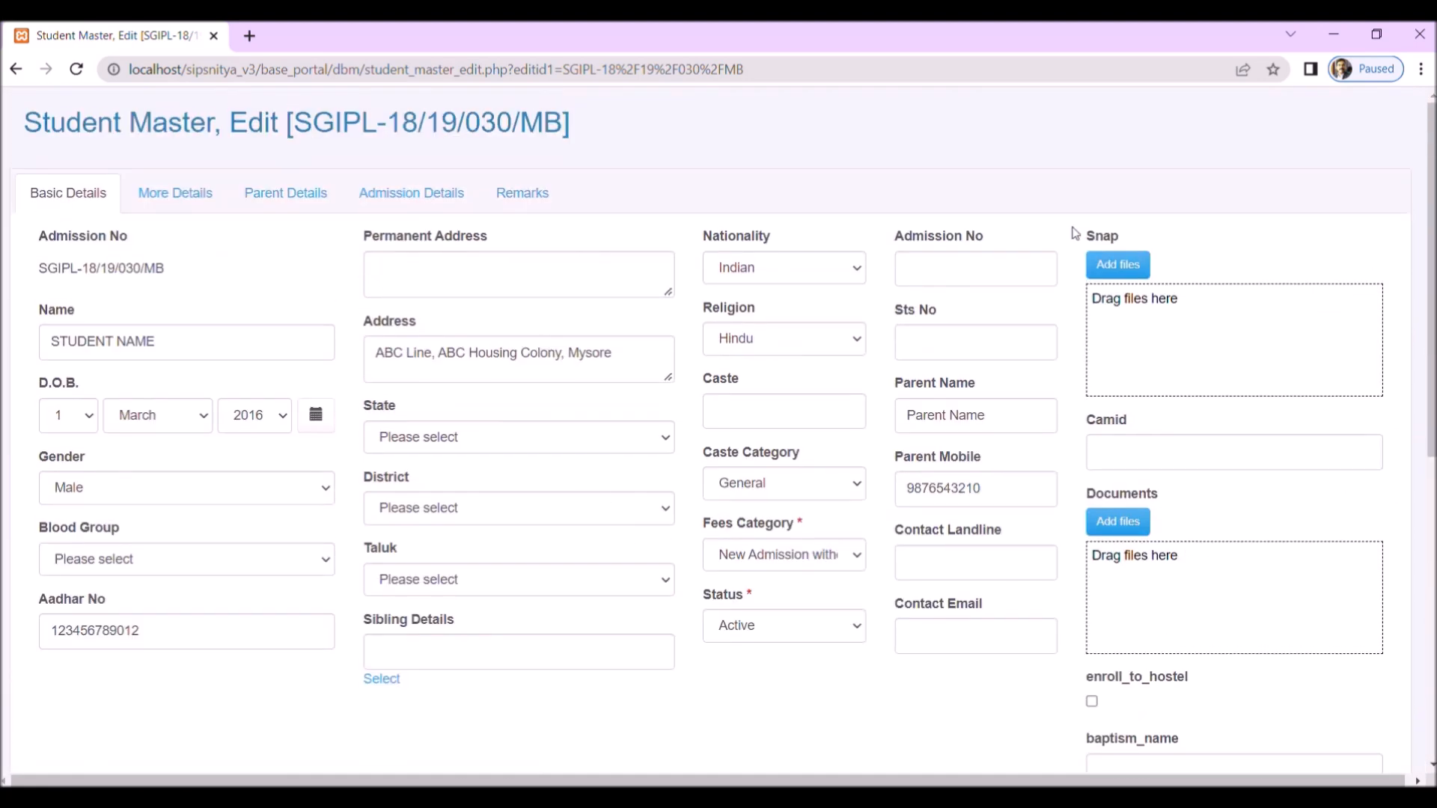
scroll(1052, 527, down, 8)
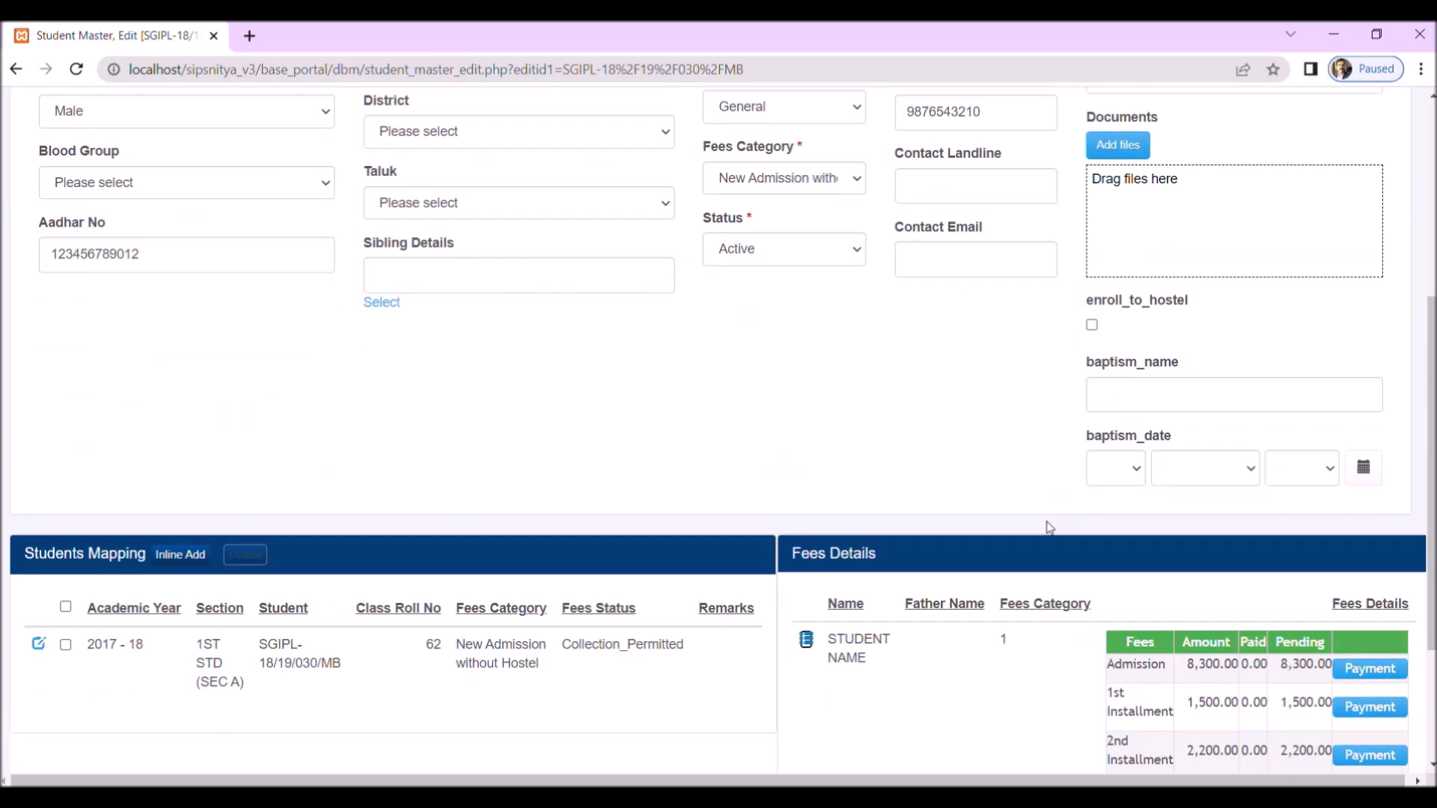
scroll(1050, 528, up, 8)
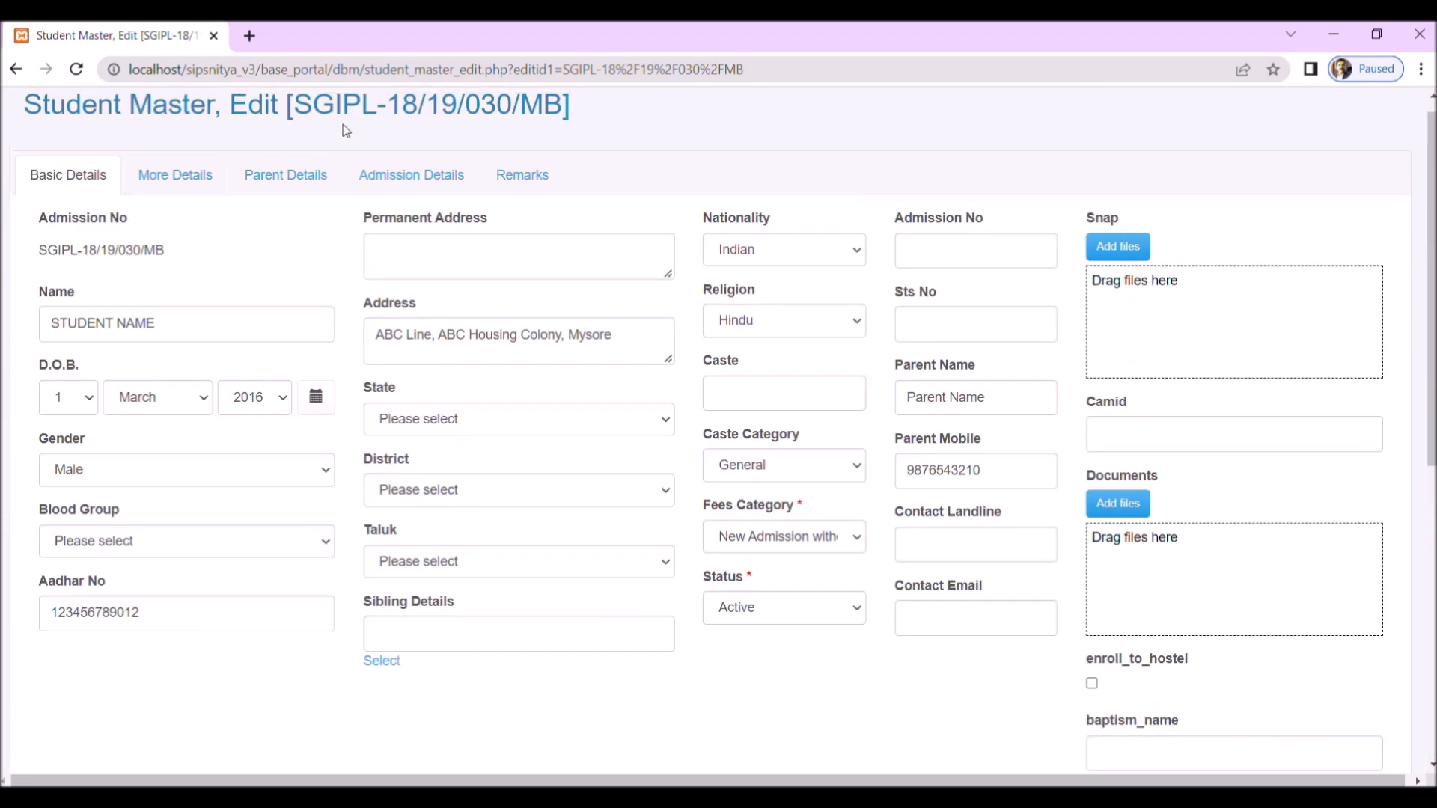
scroll(481, 364, down, 8)
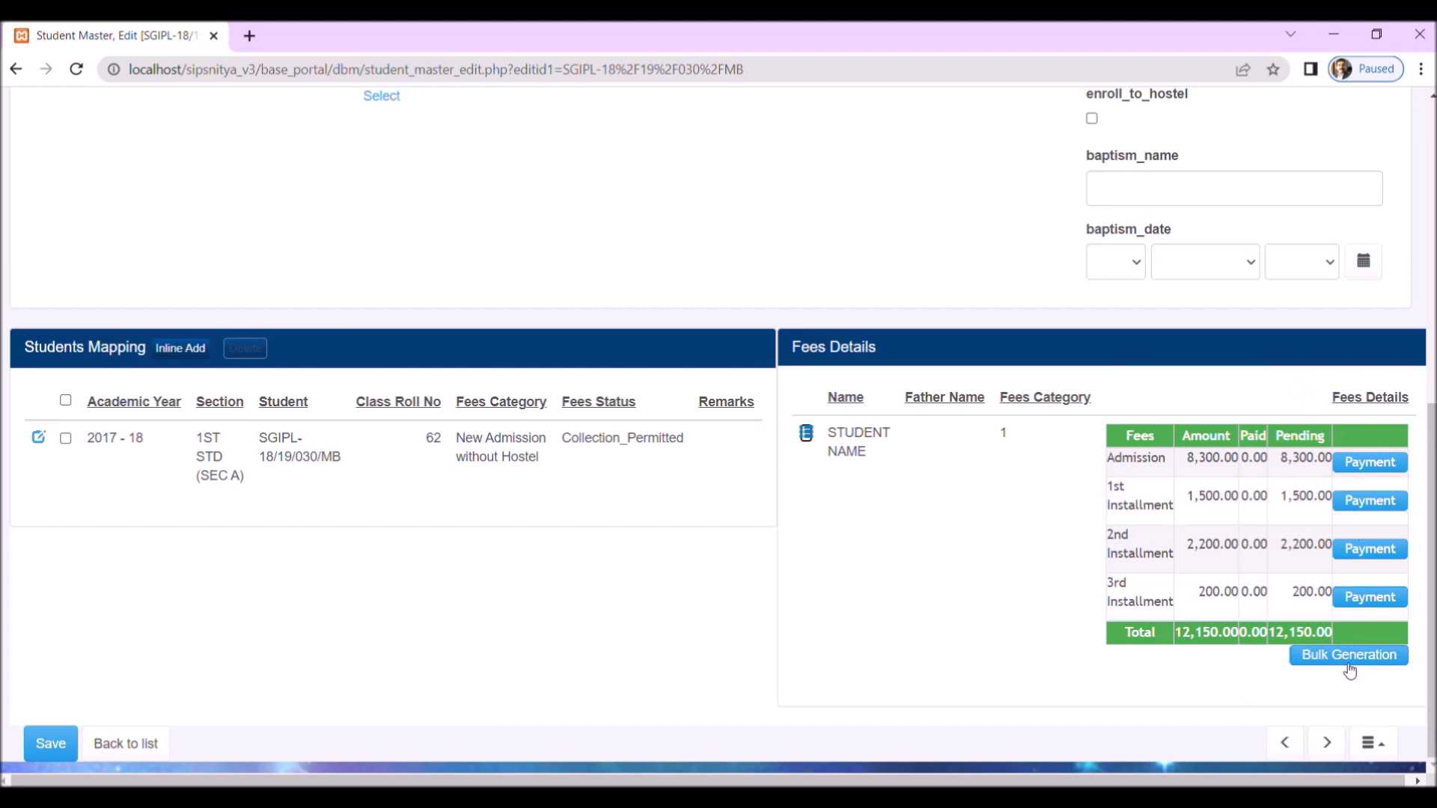
click(1371, 464)
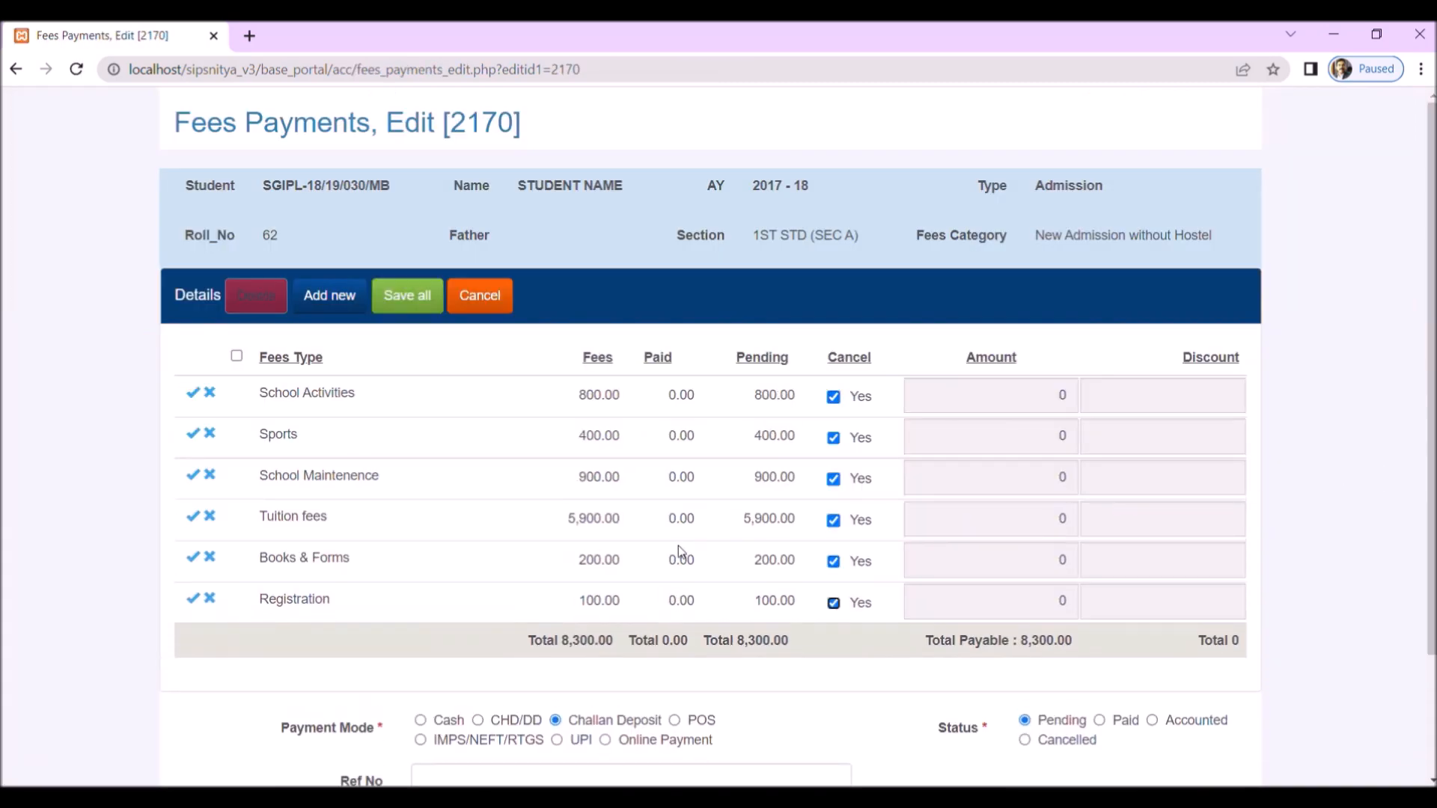
Step: Clear the Cancel option for all six fee types, from School Activities to Registration, so their full amounts are charged
scroll(973, 531, down, 2)
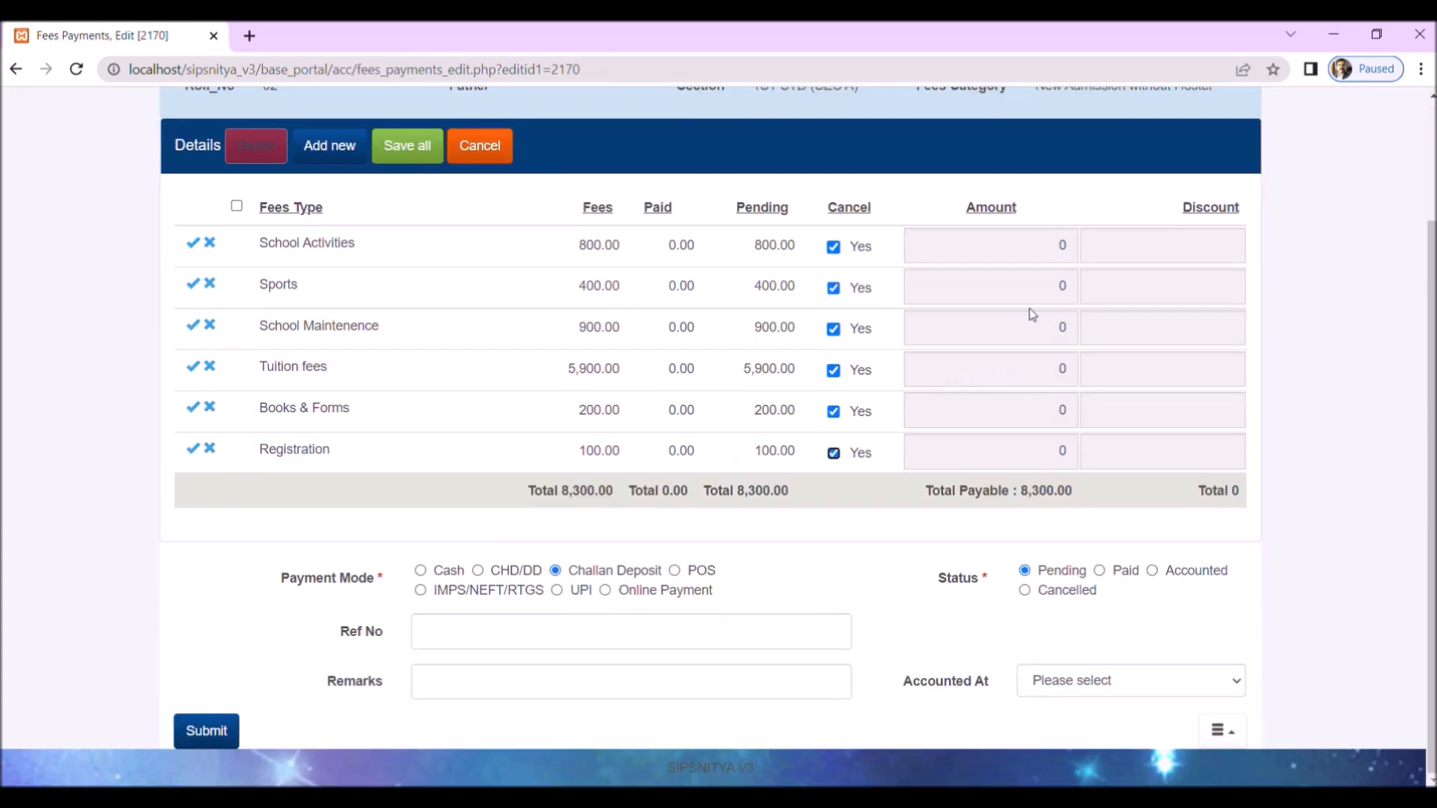
click(834, 288)
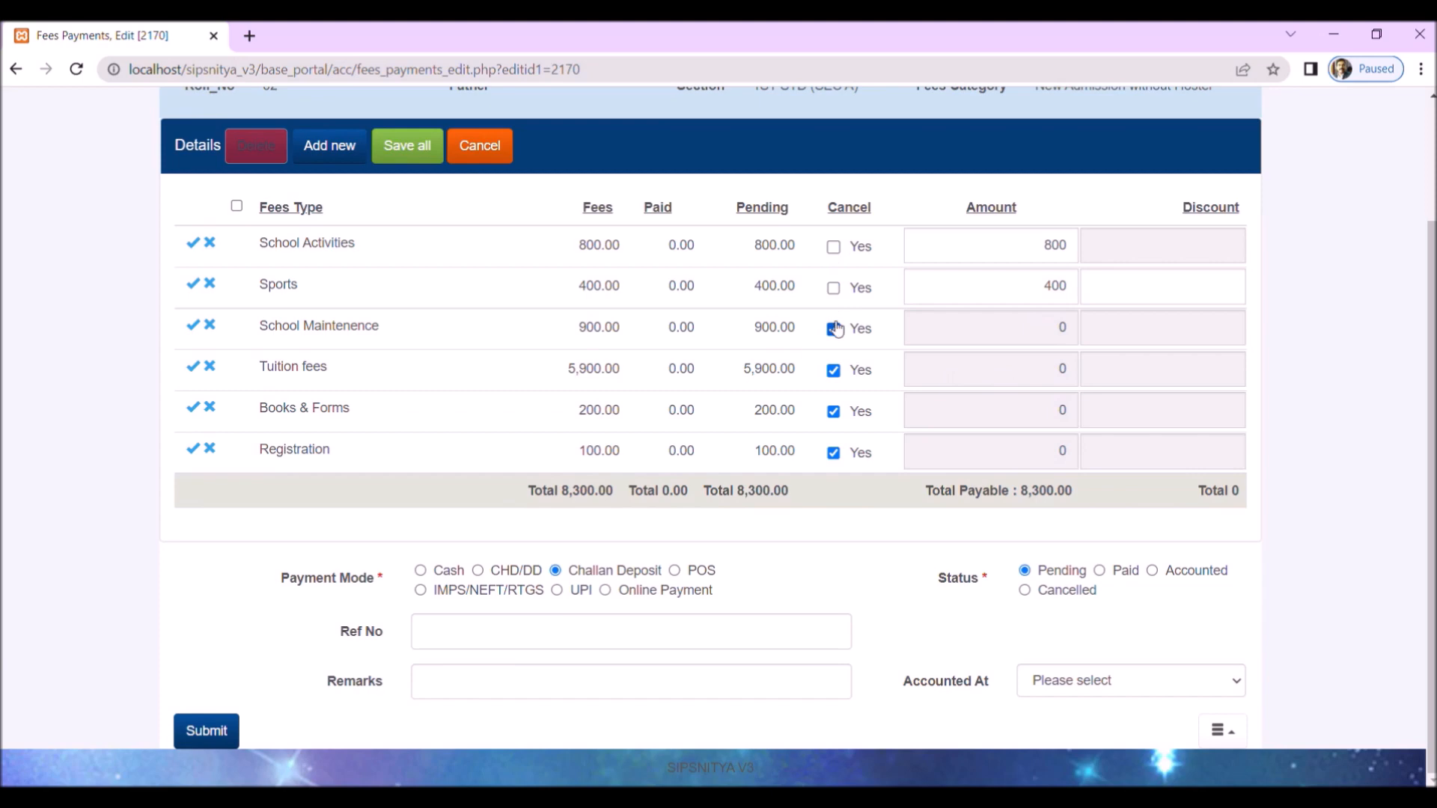
click(833, 329)
click(834, 371)
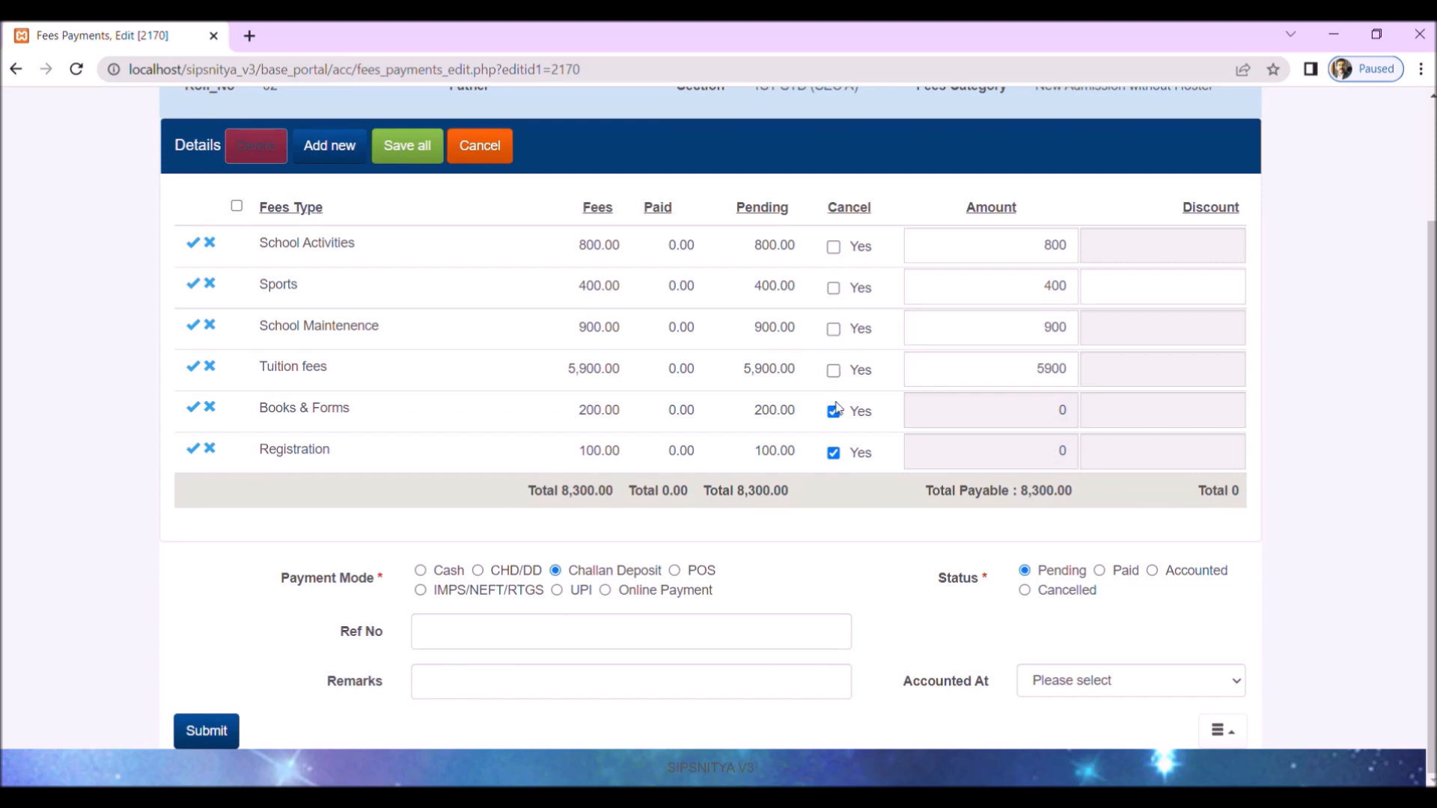
click(834, 412)
click(834, 453)
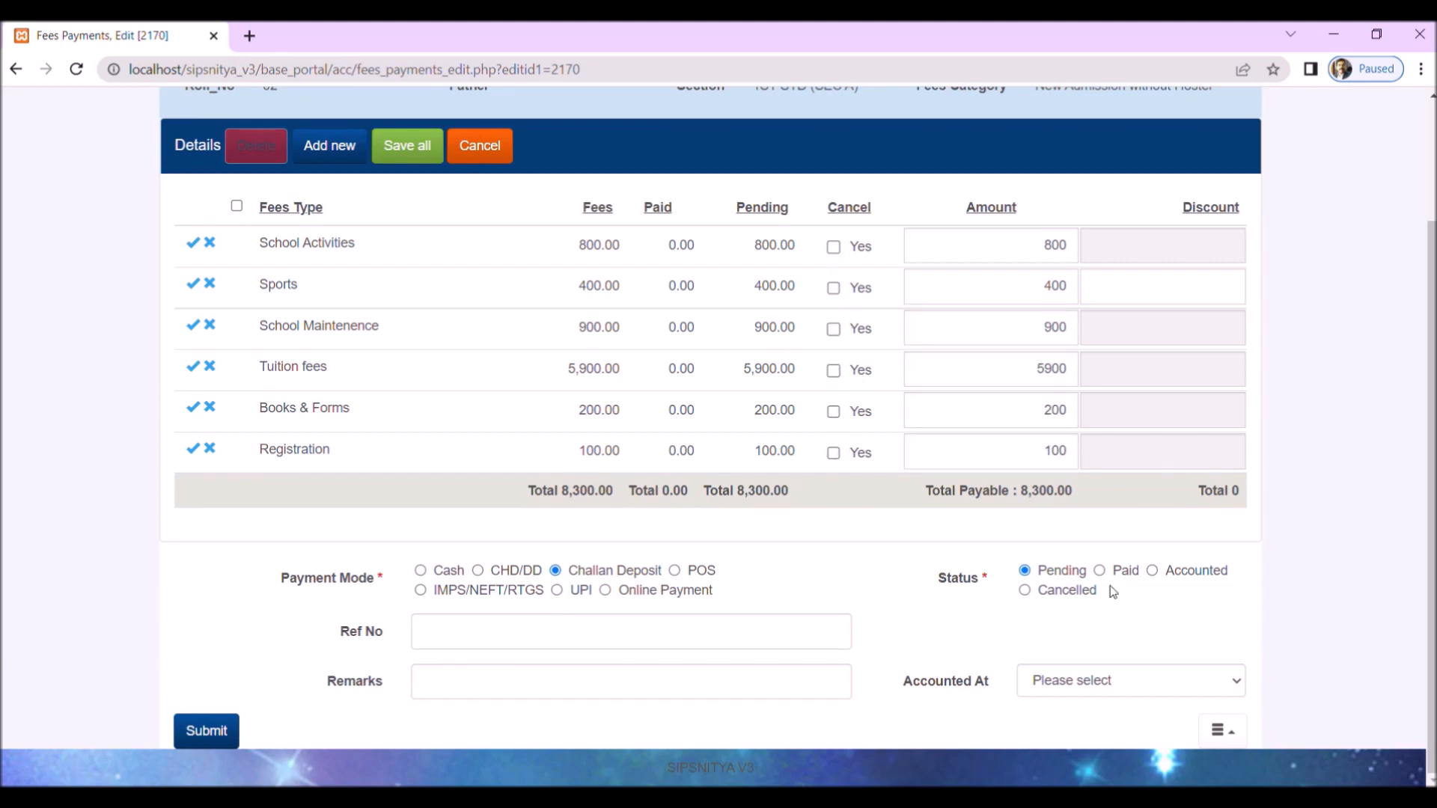
Step: Set the payment mode to Cash and status to Paid, submit the payment, and dismiss the receipt print dialog
click(419, 570)
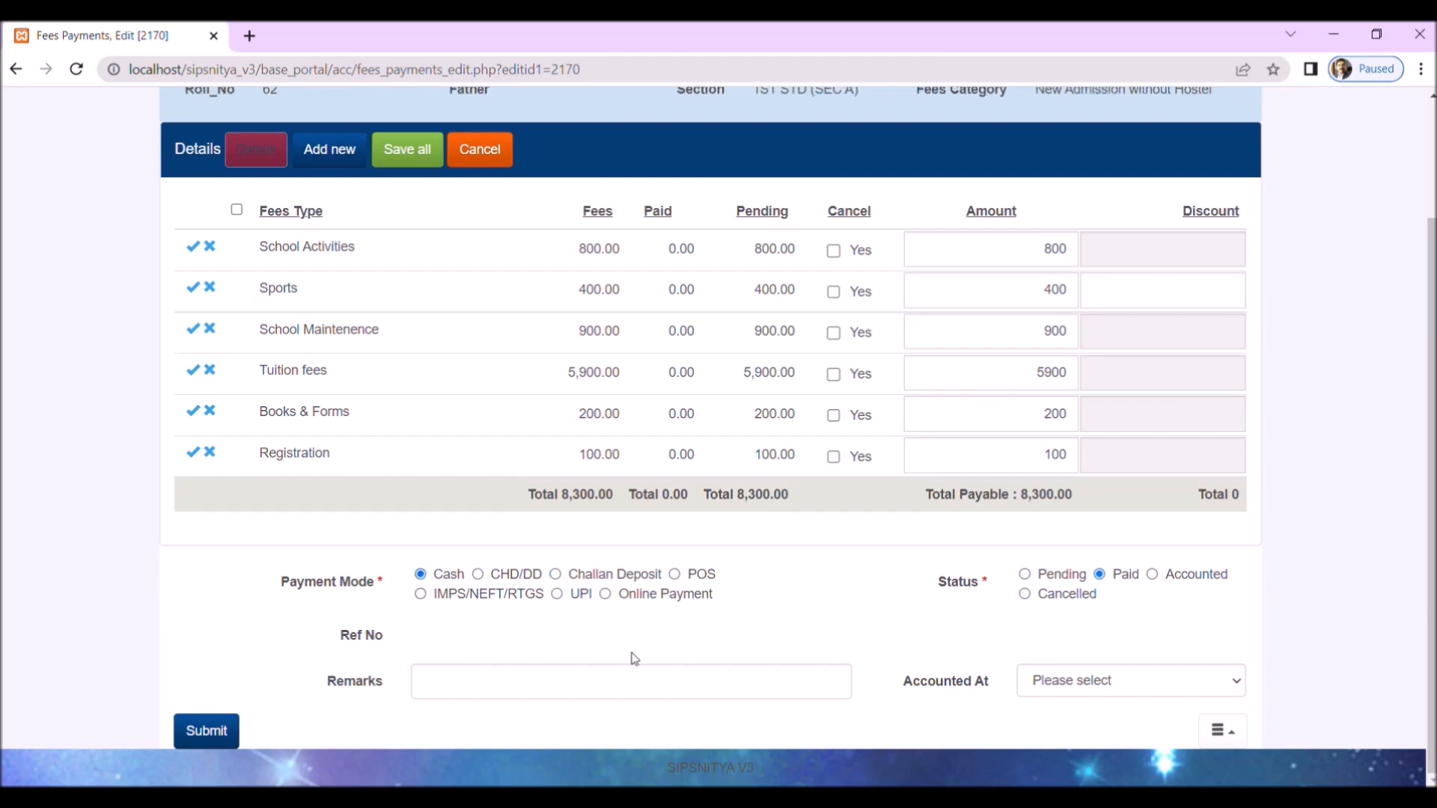
click(208, 731)
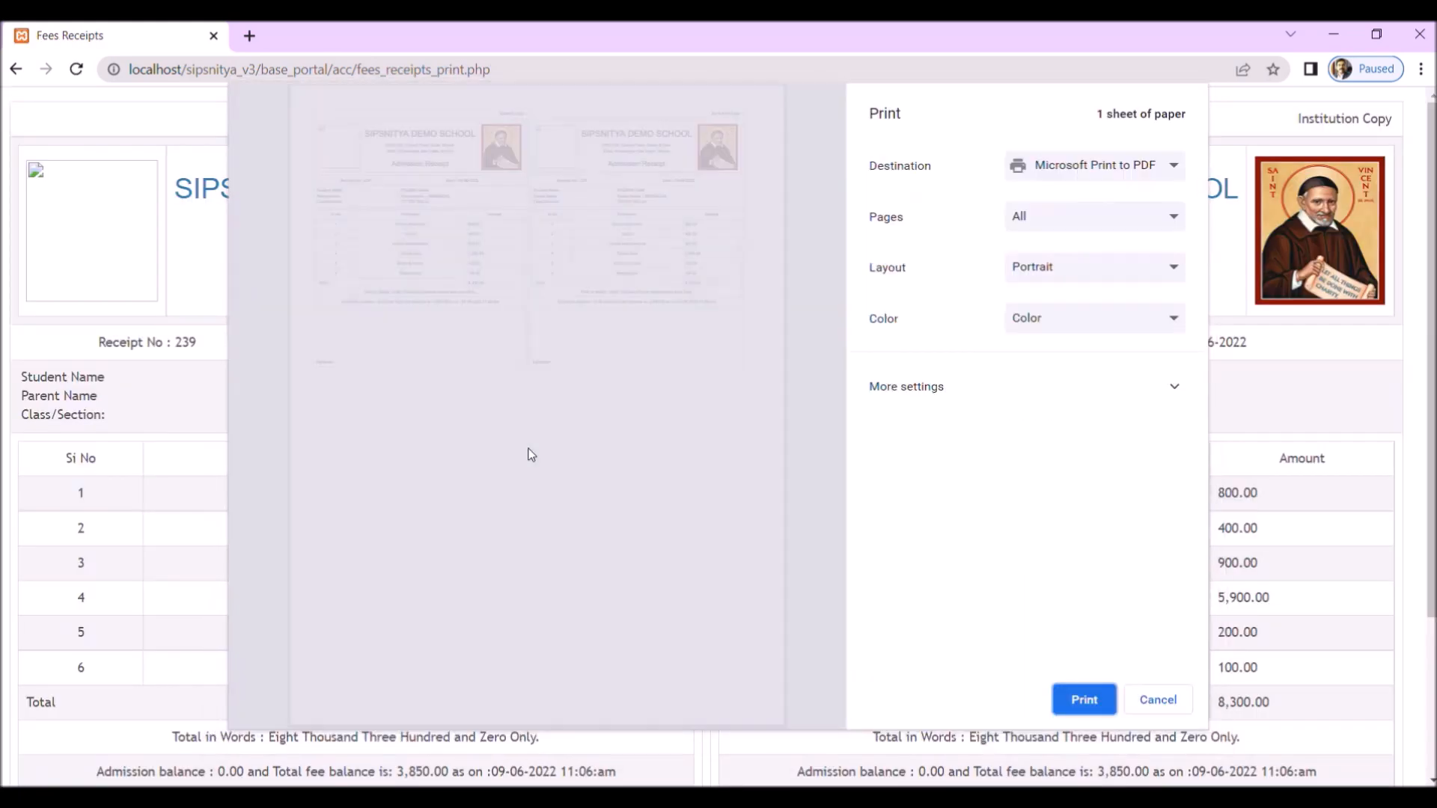
click(1176, 704)
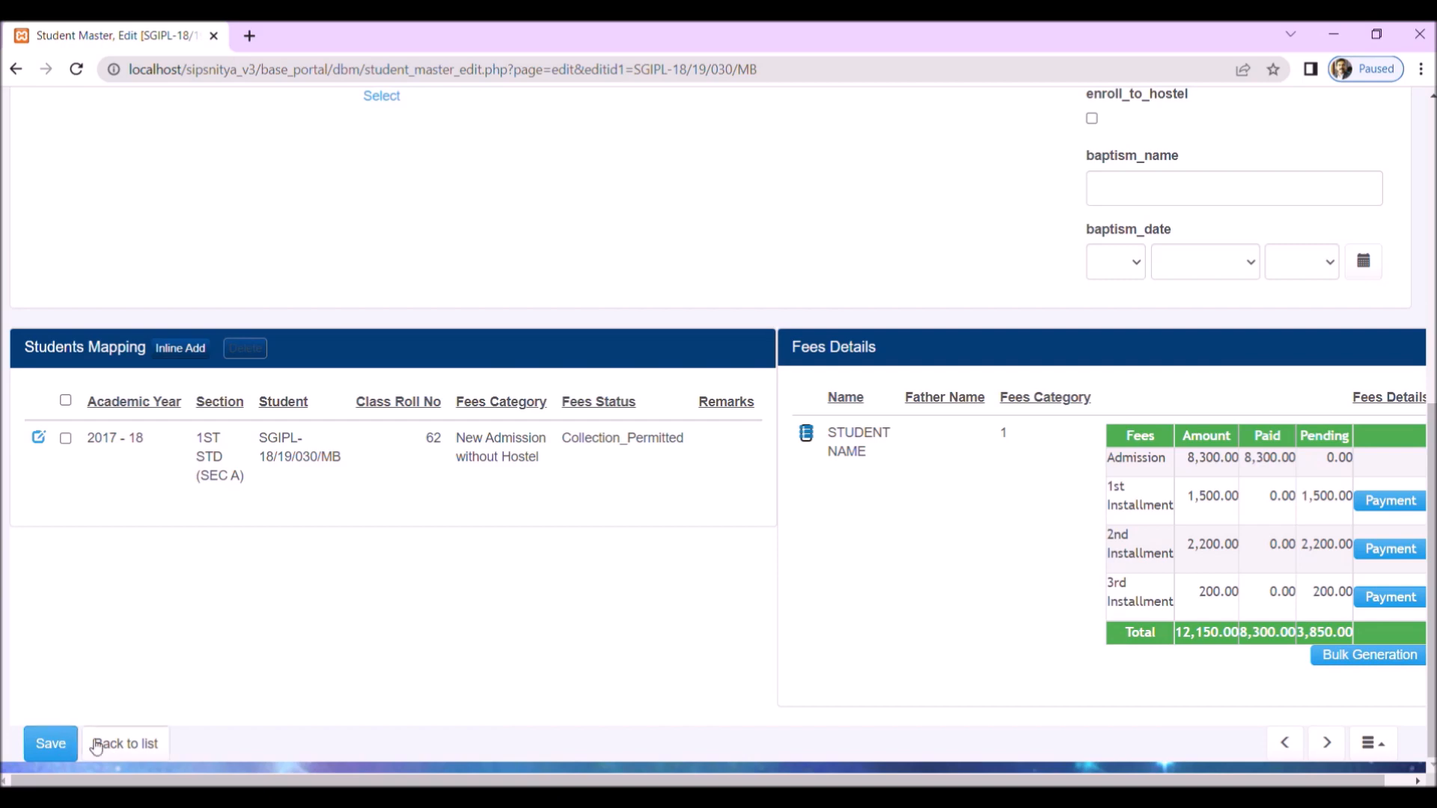
Step: Save the student record and return to the Student Master list
click(62, 743)
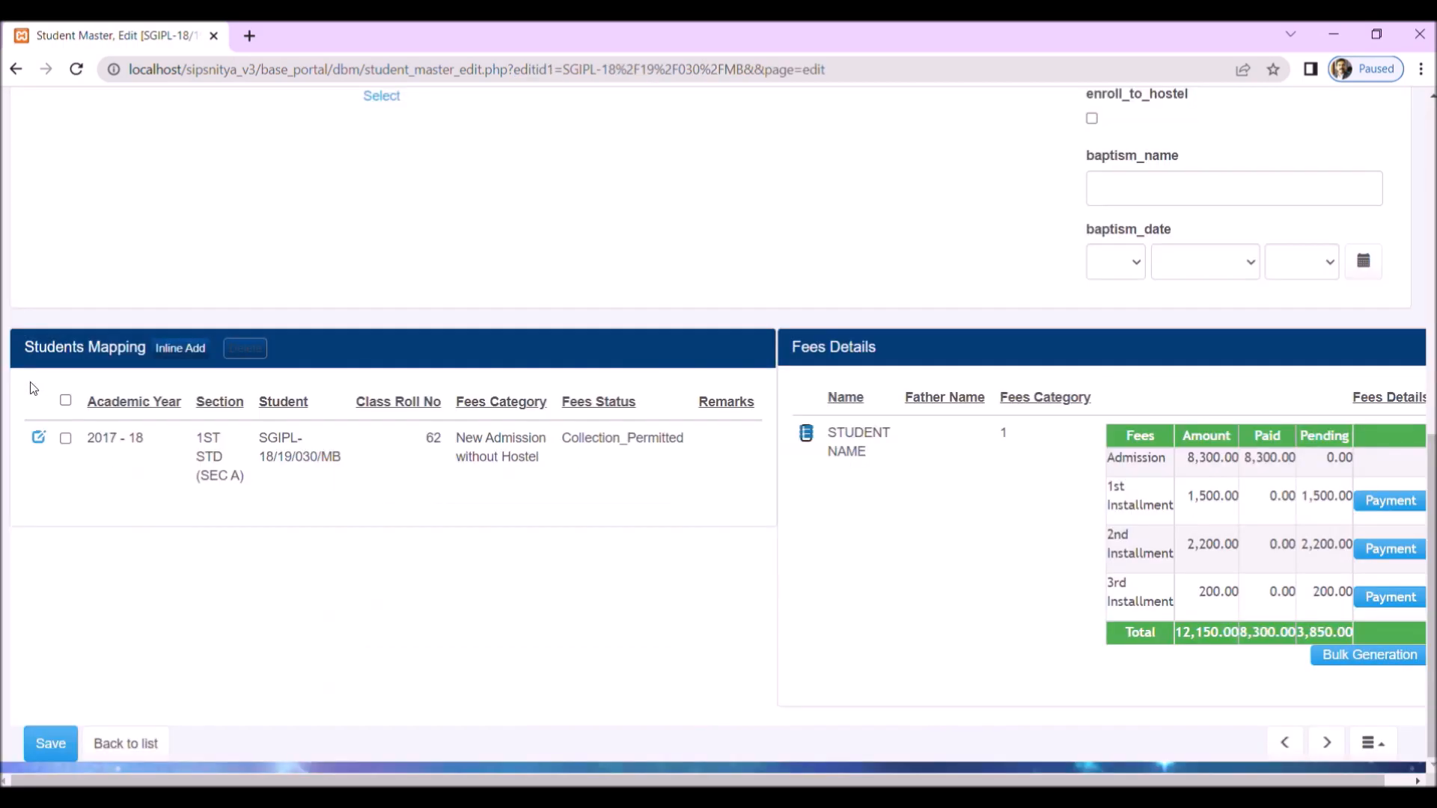
click(155, 744)
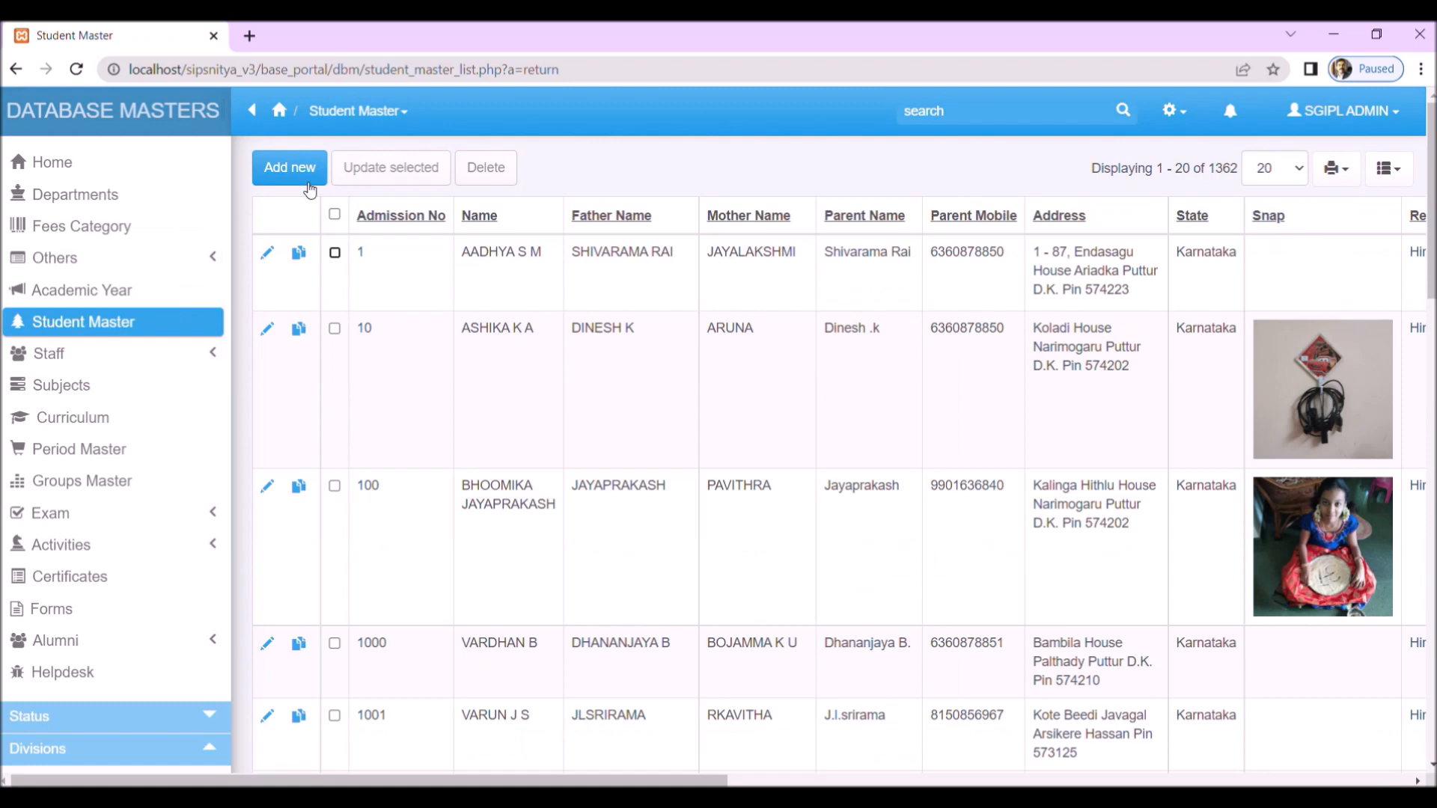
Step: Open a blank new-student form to check its fields and mapping section, and return to the list without saving
click(308, 178)
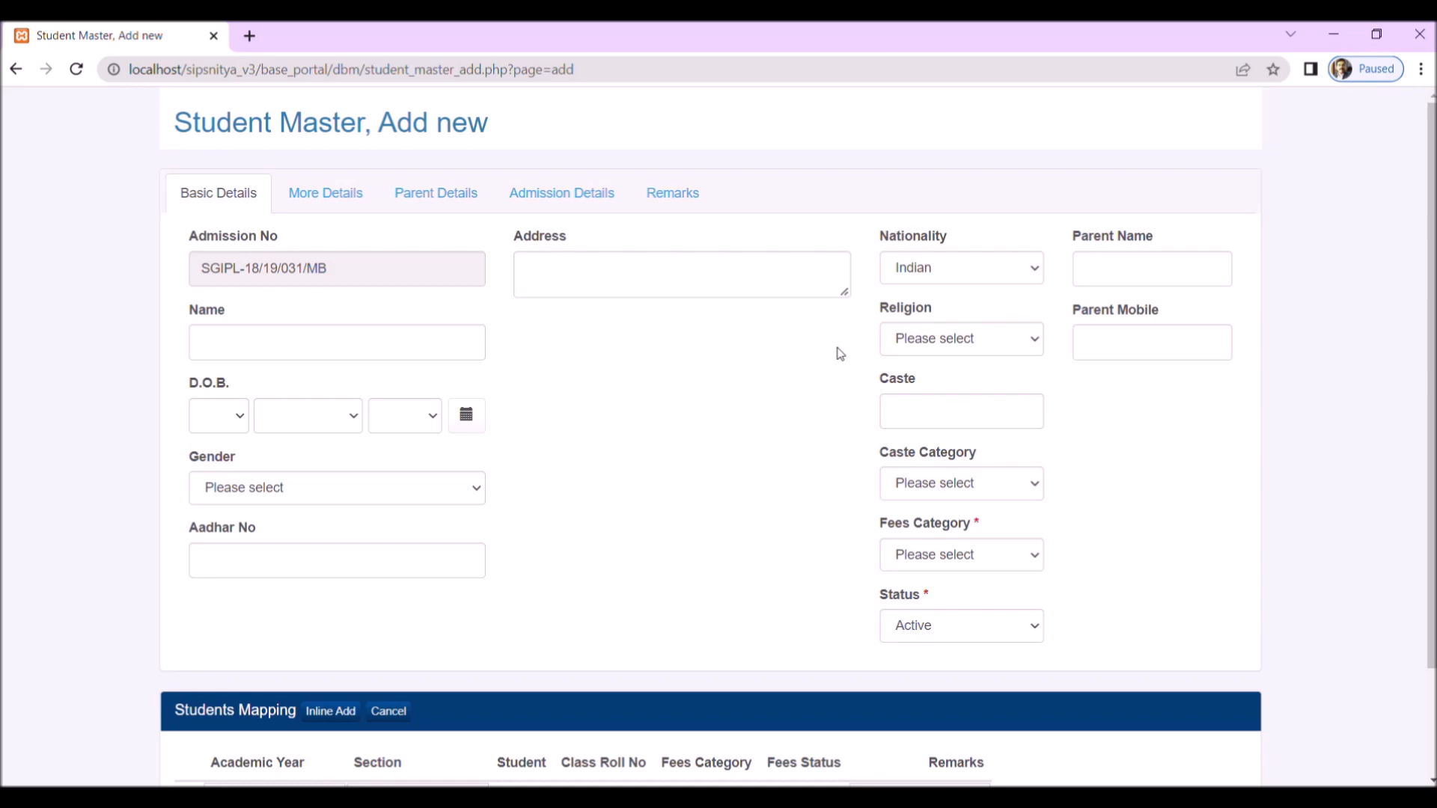
scroll(679, 509, down, 2)
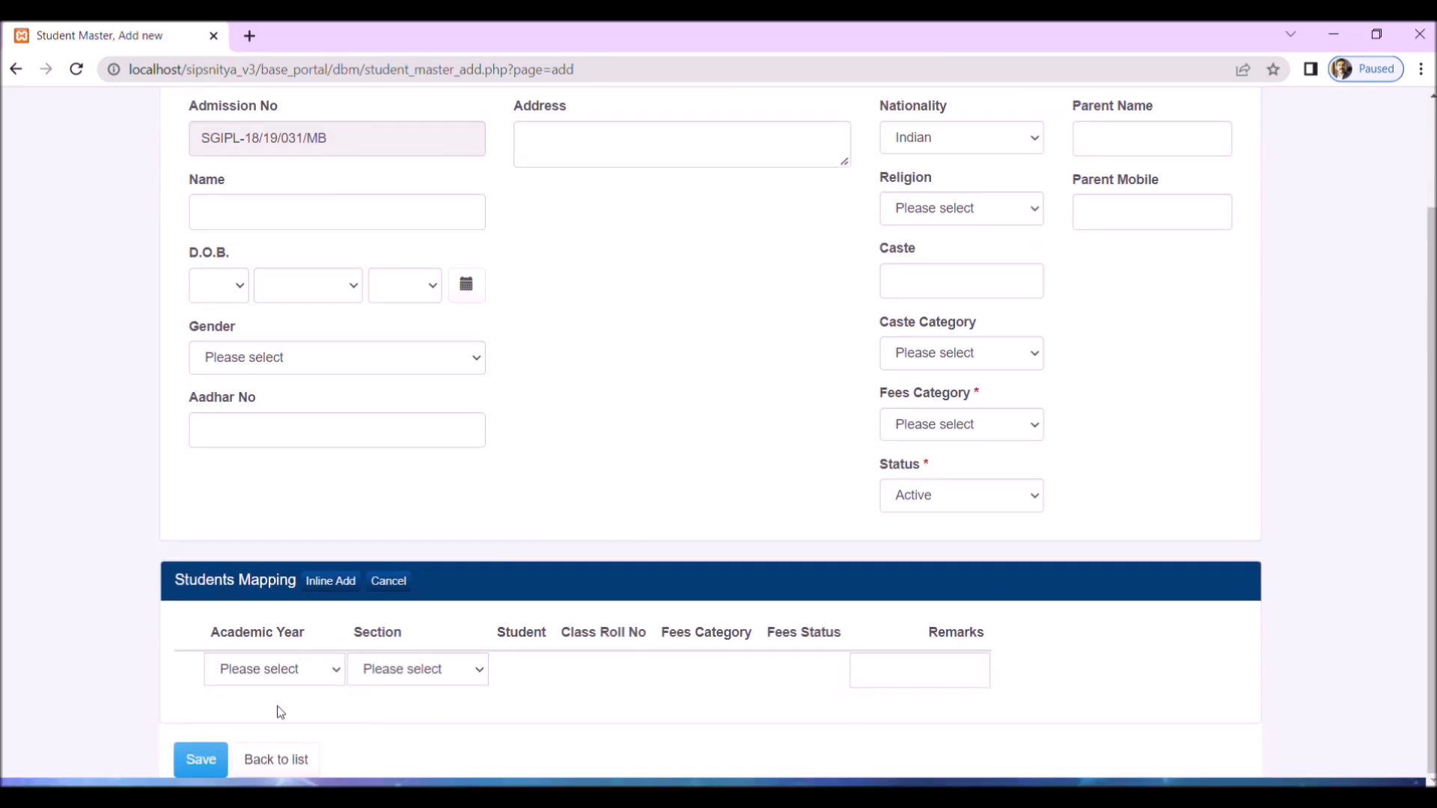
click(276, 760)
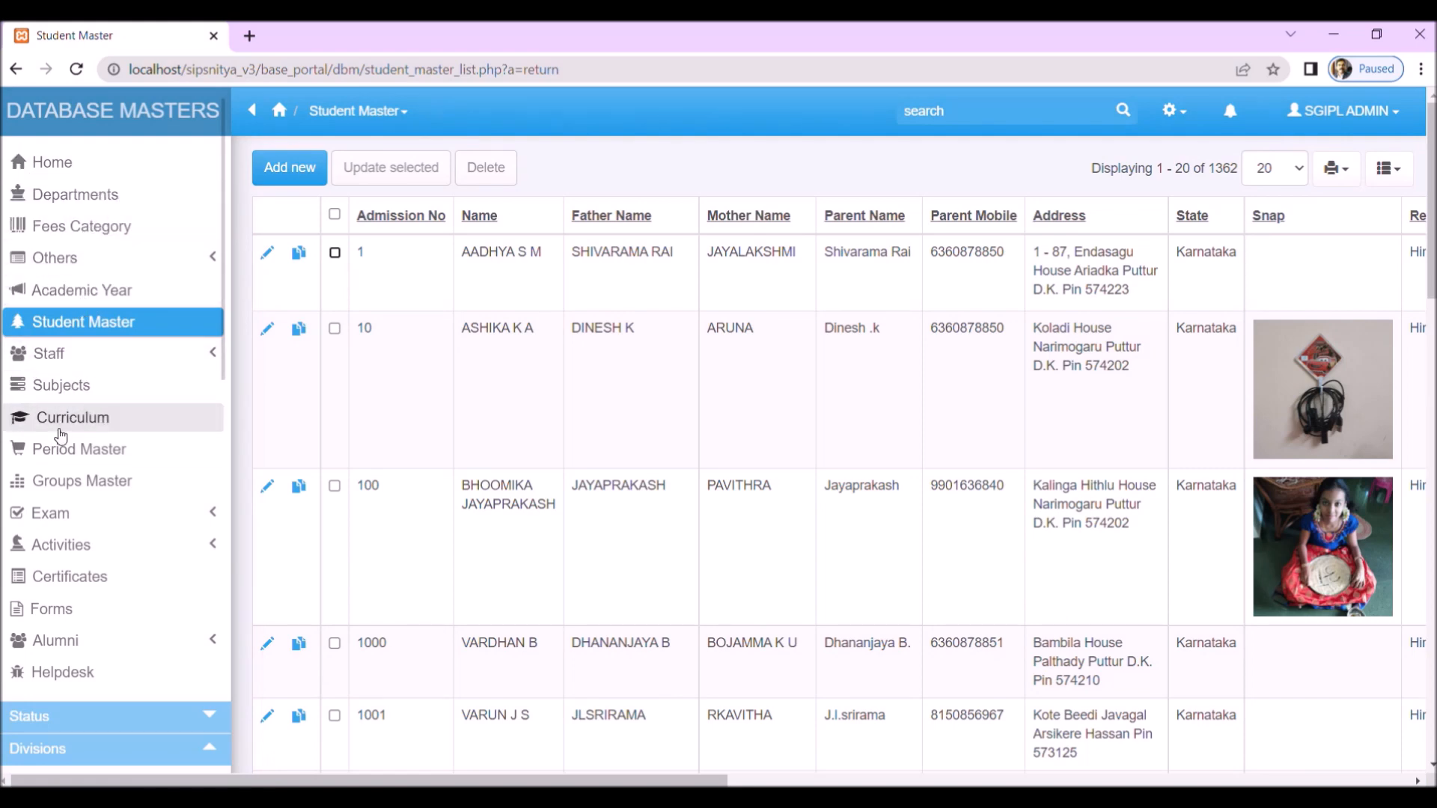
Step: In Platform Tools, look through the Master Maintenance pages Master Field Settings, Validation Details, Data Maintenance and Student Master Layout
click(80, 172)
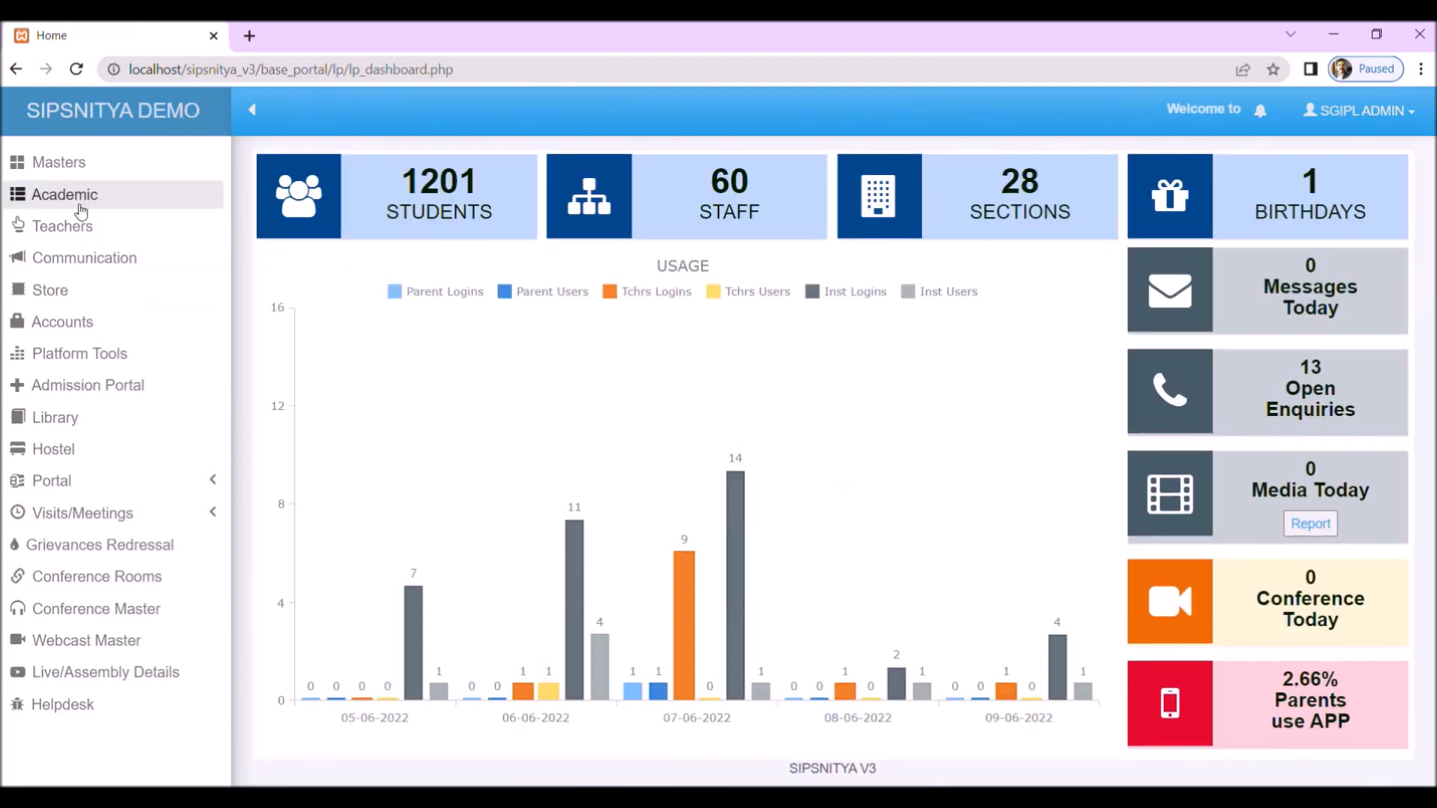
click(69, 357)
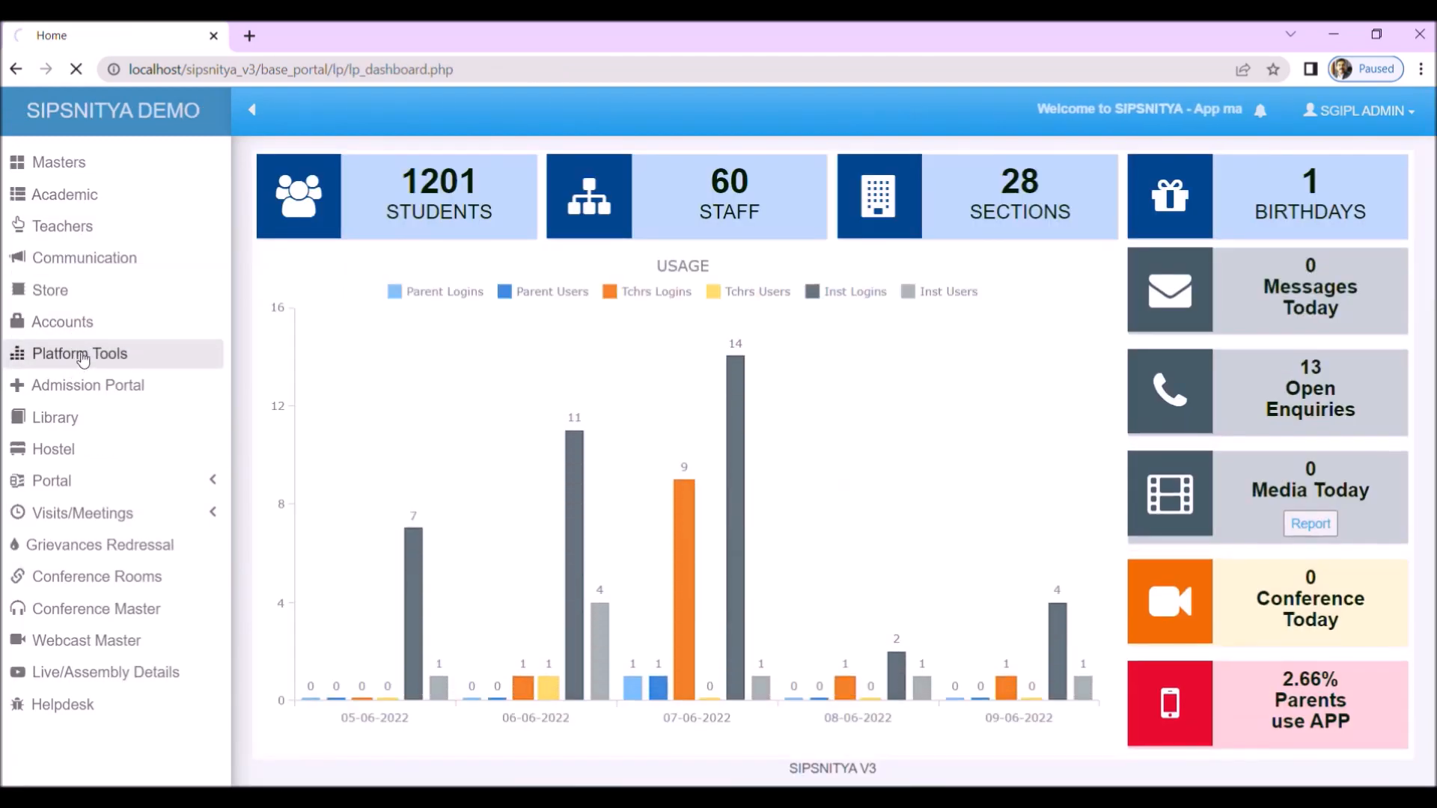
click(143, 196)
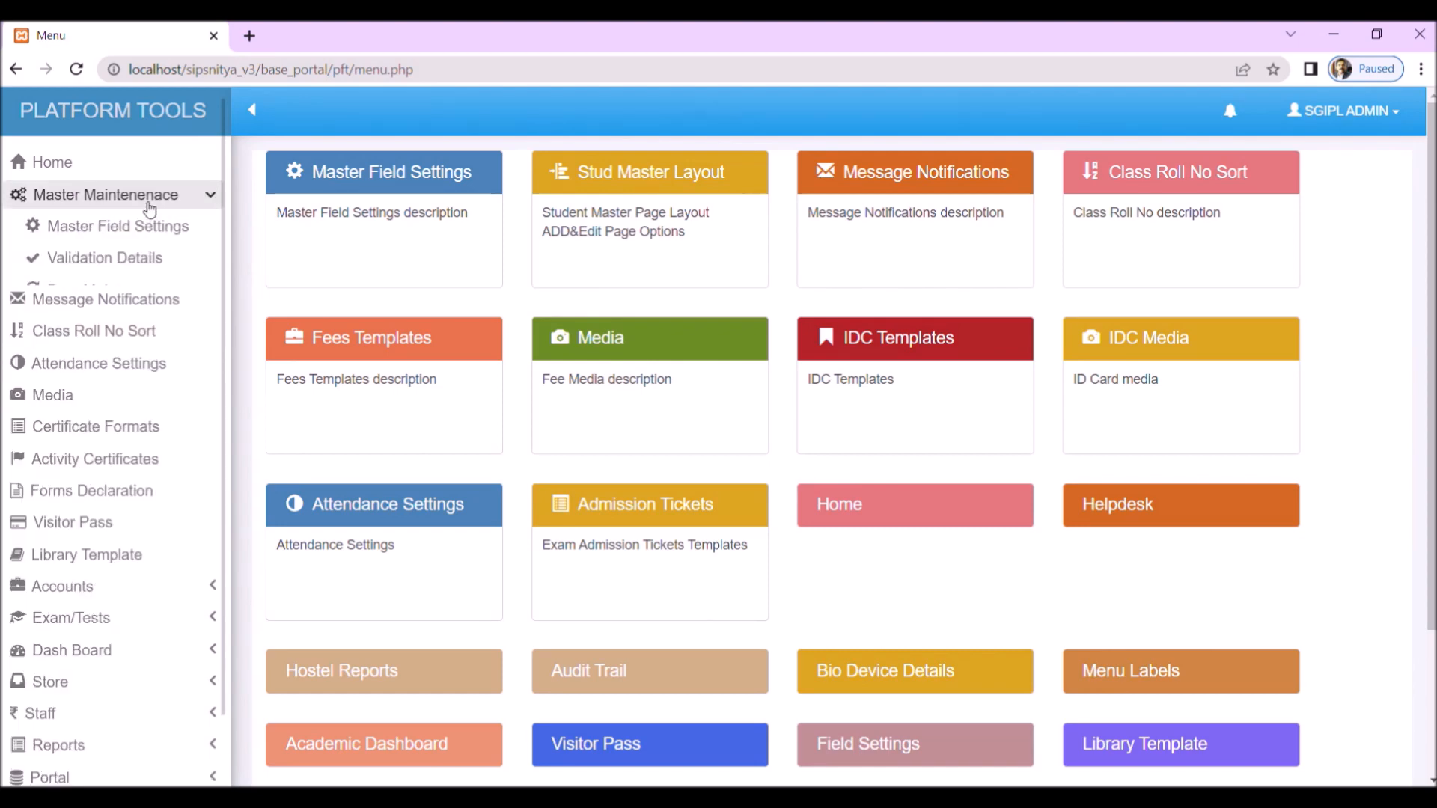
click(147, 228)
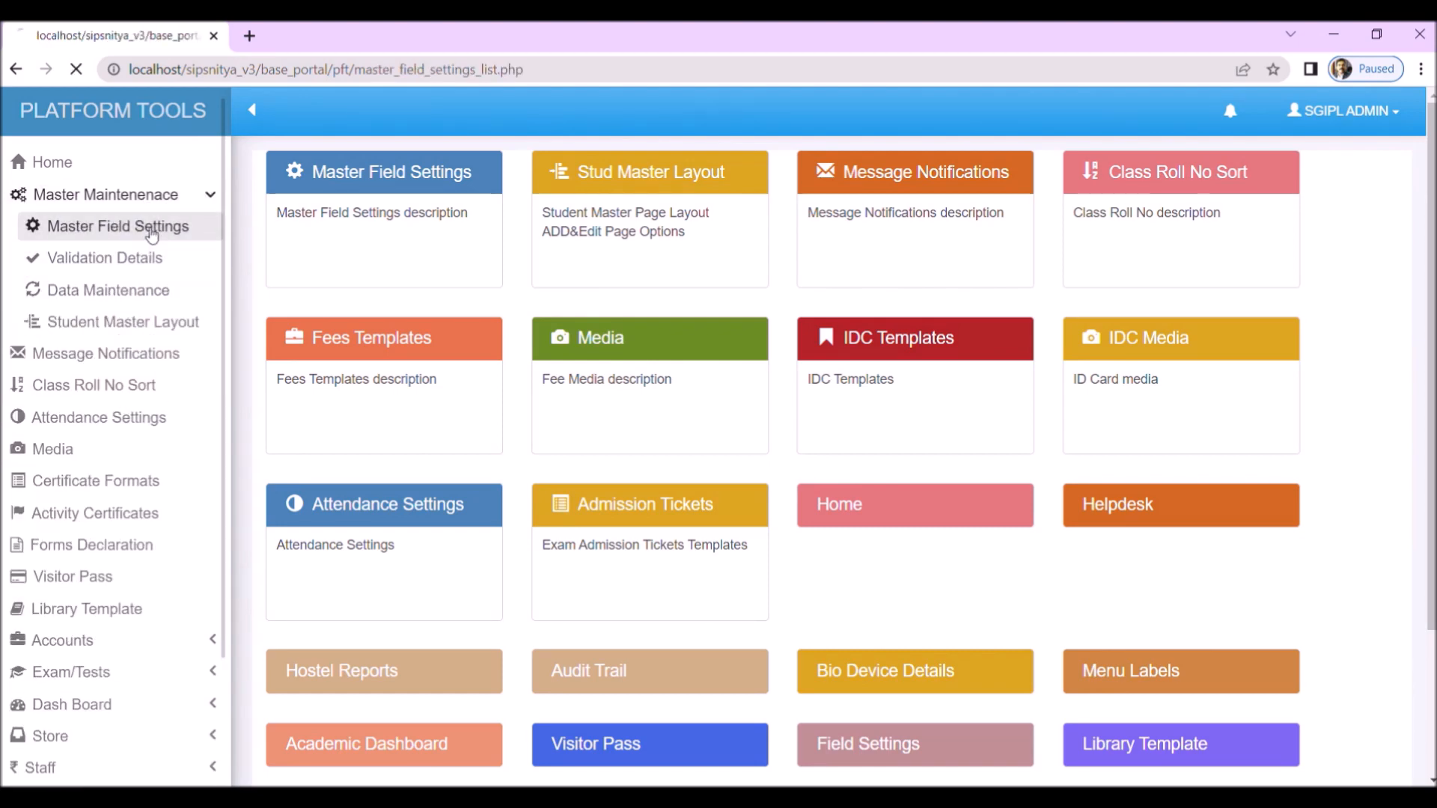
click(105, 258)
click(111, 294)
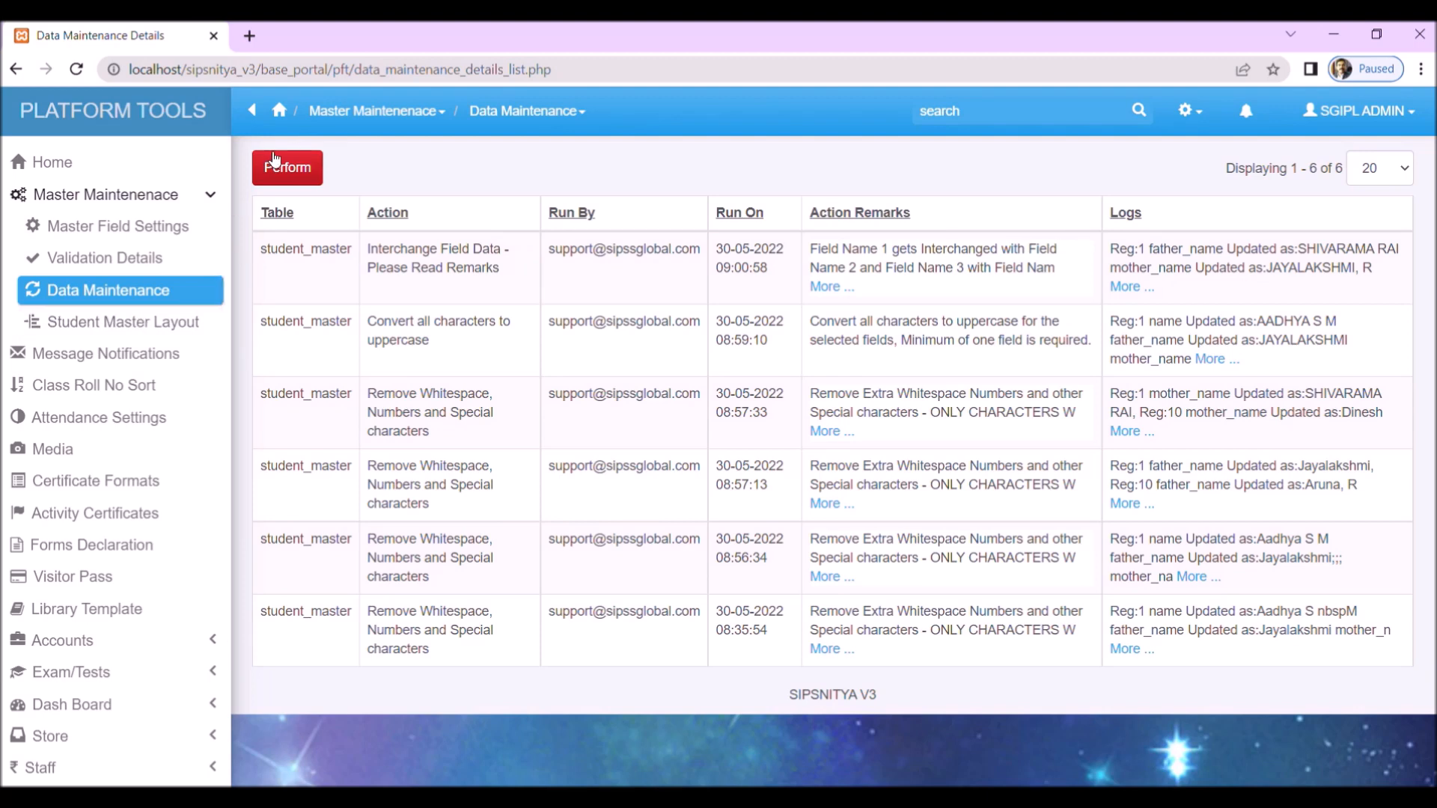
click(112, 328)
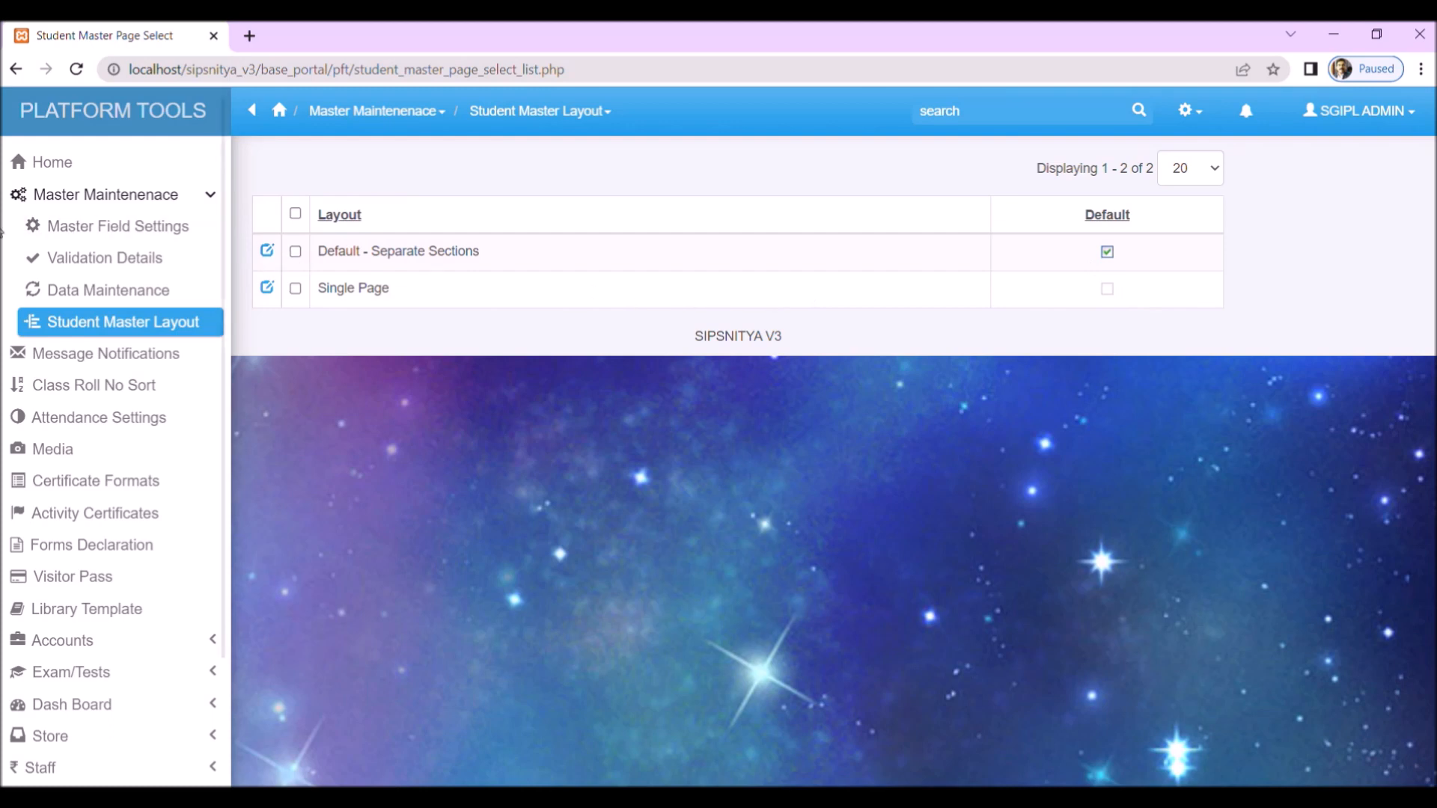
Step: Reopen Master Field Settings and examine which student_master fields are enabled for the Add, Edit and Other Pages
click(82, 233)
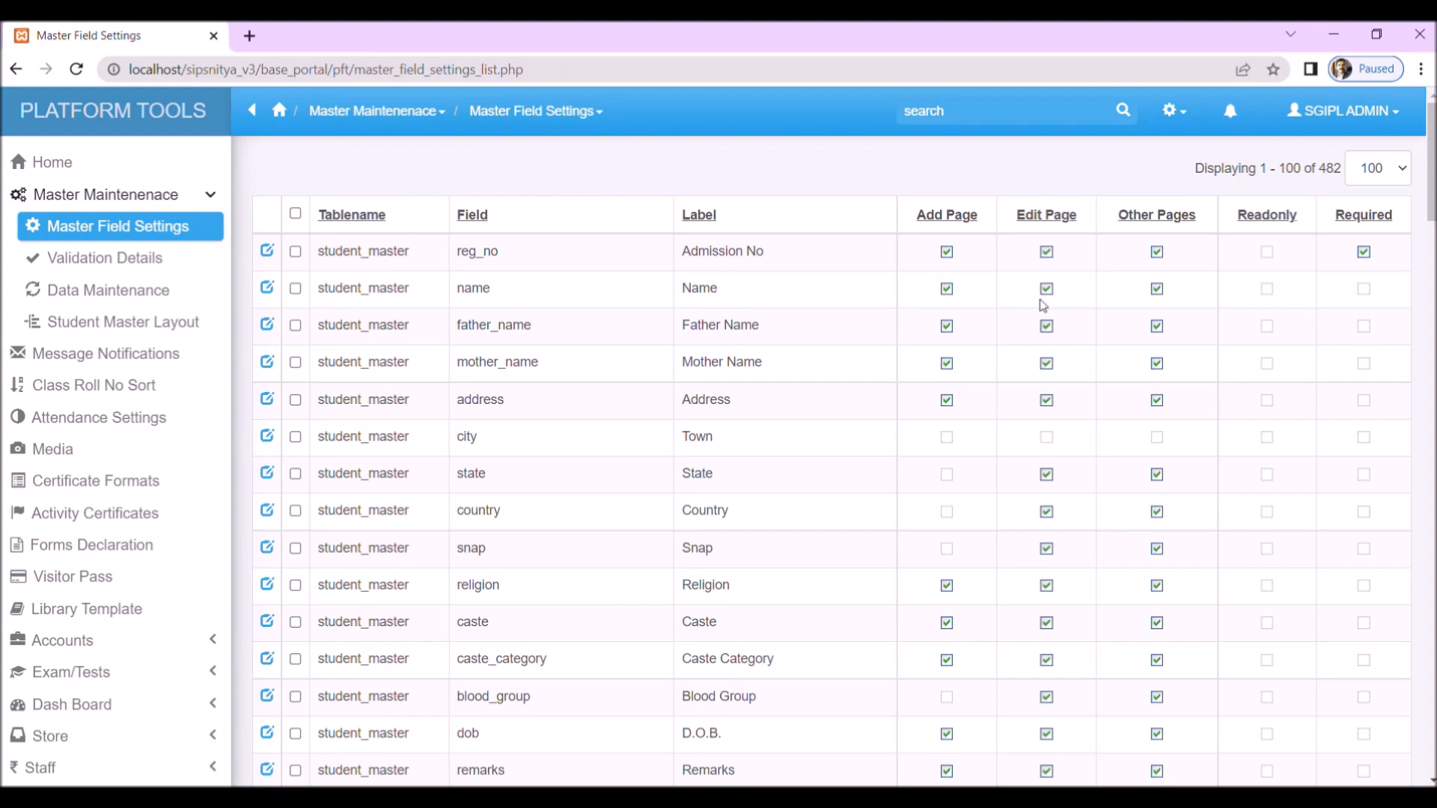
scroll(995, 419, down, 15)
scroll(997, 425, down, 10)
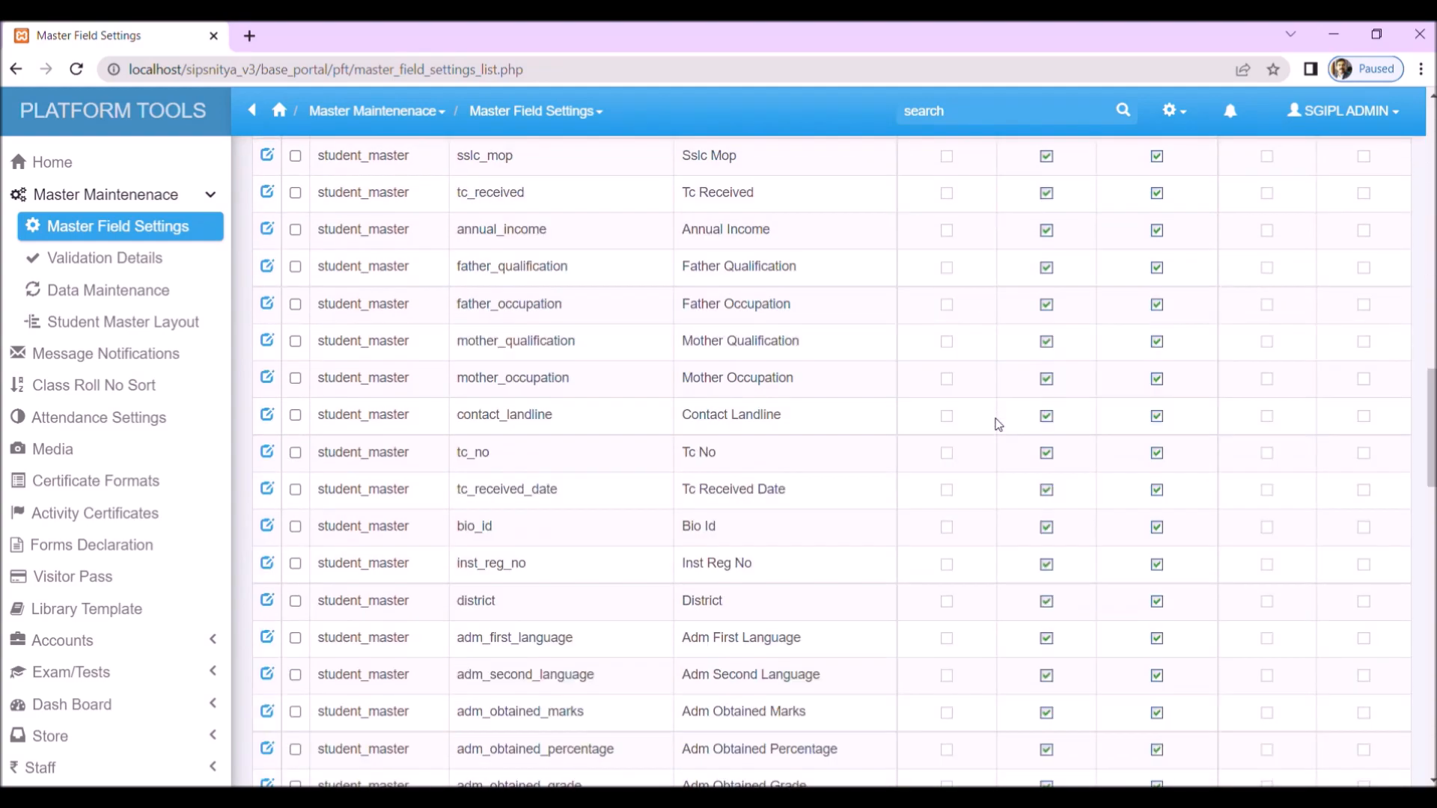
scroll(999, 419, up, 15)
scroll(999, 413, up, 10)
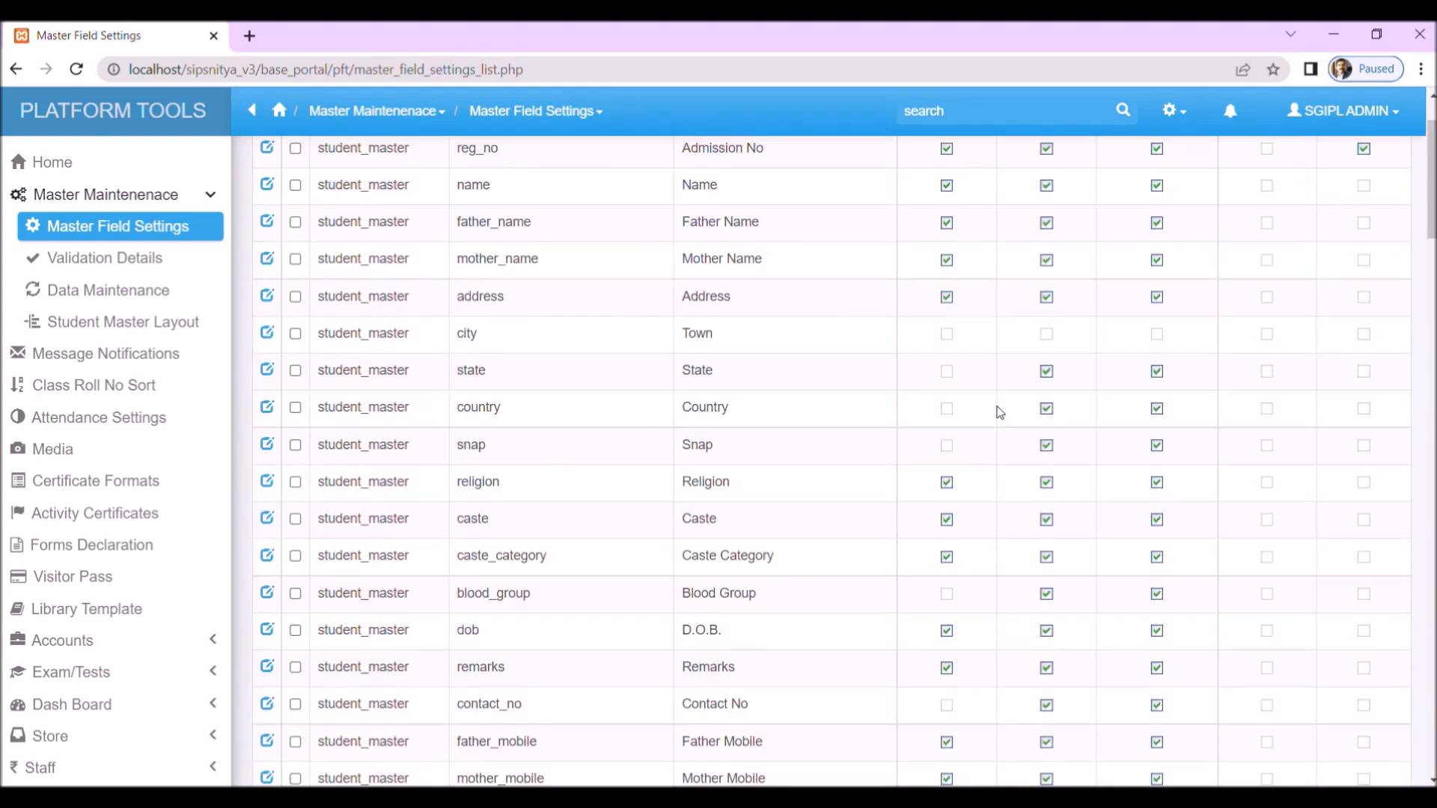